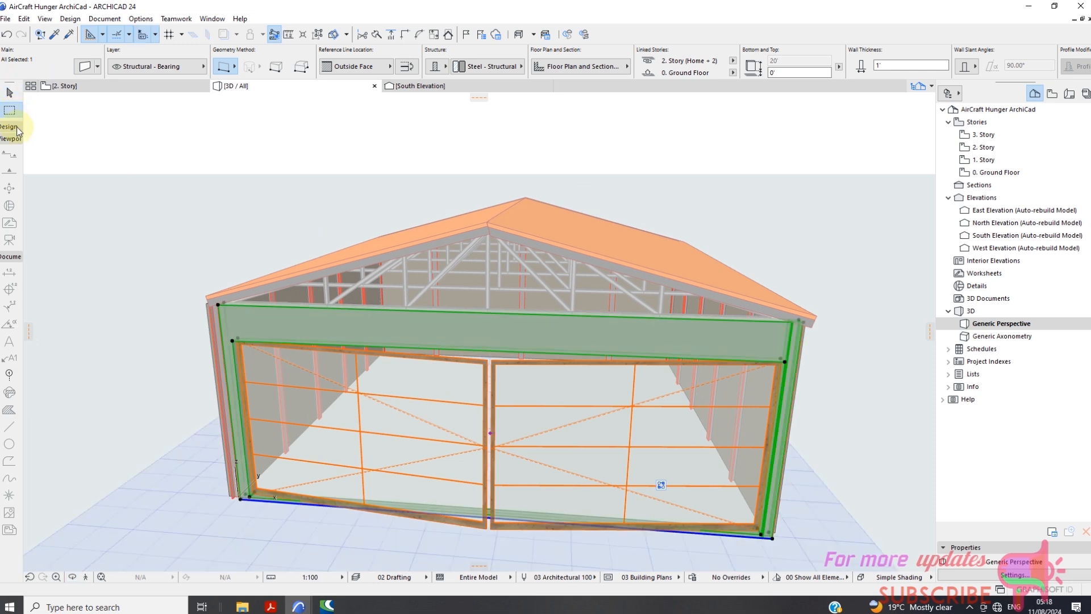
Clear the wall selection and delete both sloping roof planes above the hangar's trusses.
{"action": "key", "text": "Escape"}
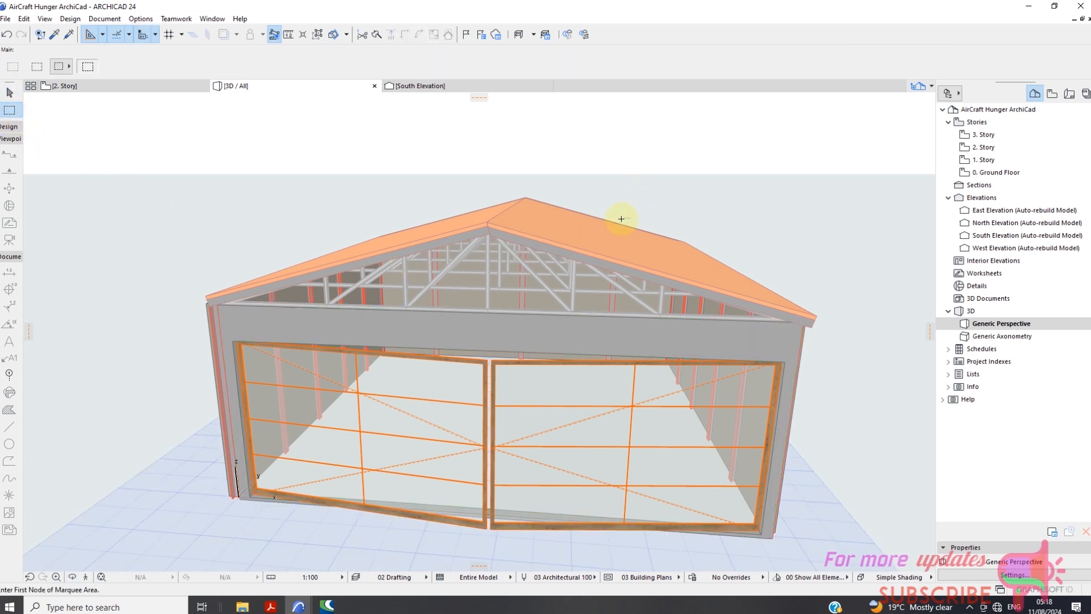
{"action": "left_click", "coordinate": [9, 92]}
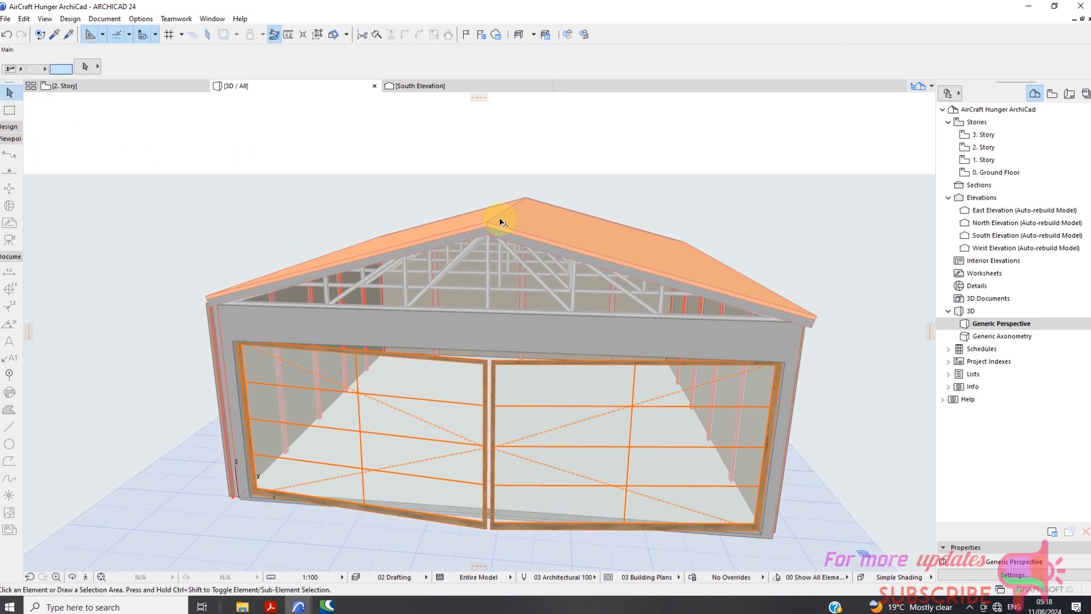
{"action": "left_click", "coordinate": [526, 239]}
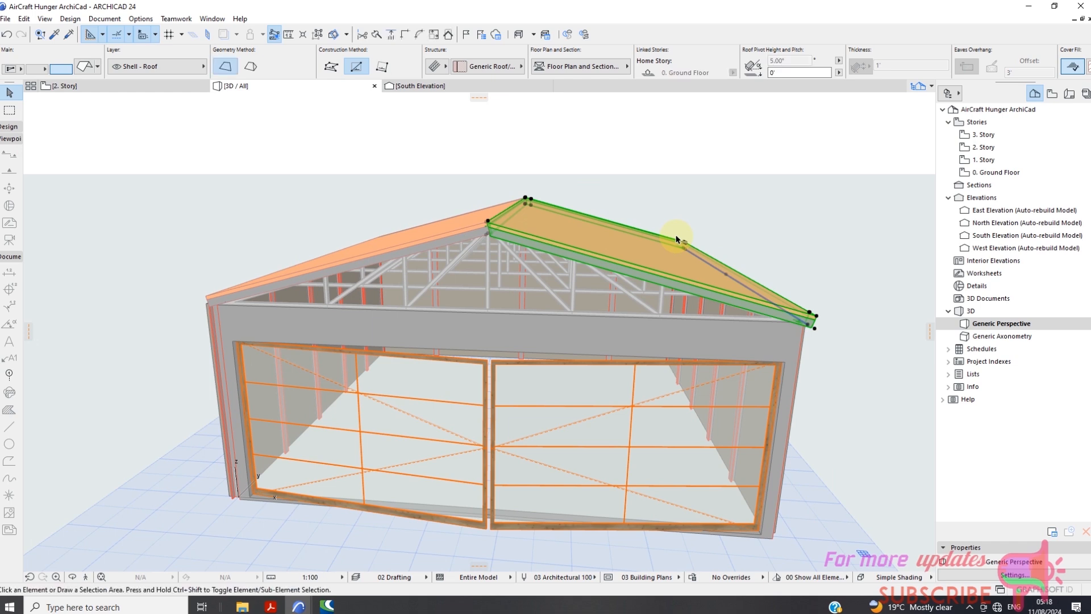
{"action": "key", "text": "Delete"}
{"action": "scroll", "coordinate": [573, 234], "scroll_direction": "up", "scroll_amount": 1}
{"action": "left_click", "coordinate": [462, 229]}
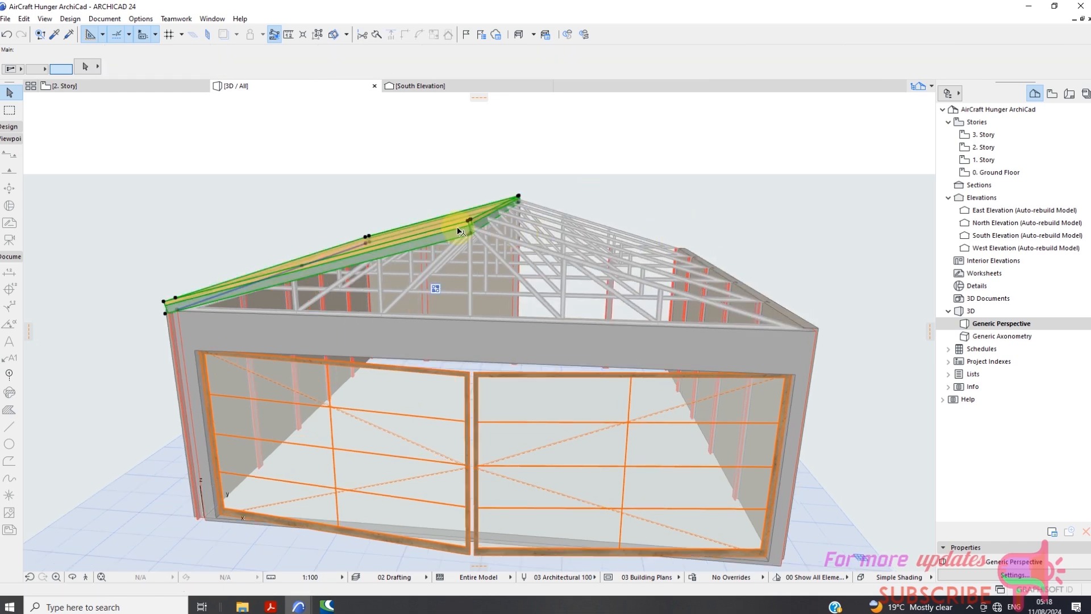
{"action": "key", "text": "Delete"}
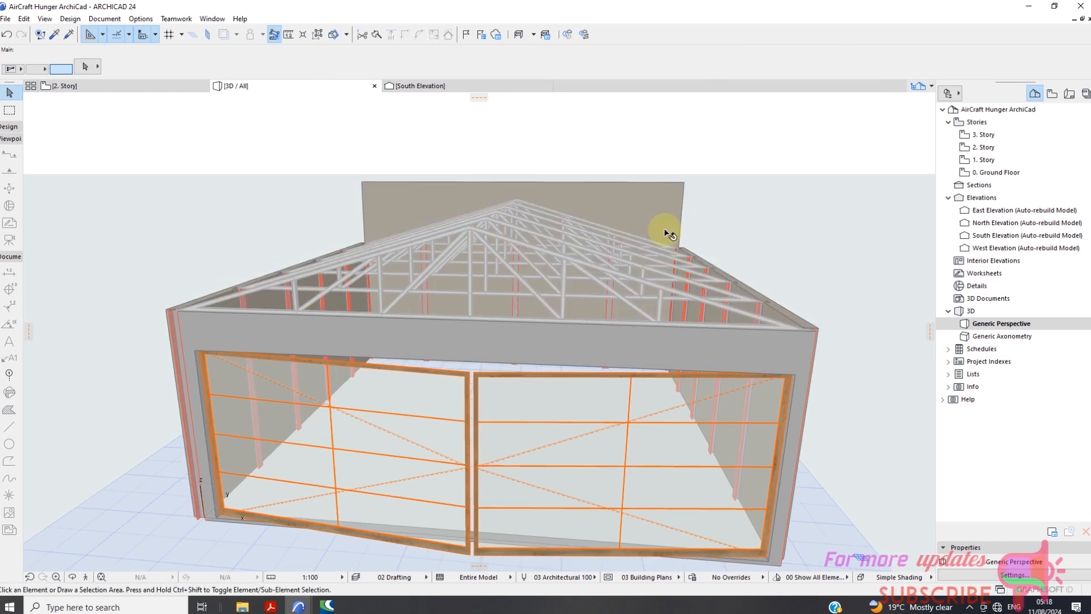
Examine the exposed roof trusses from around the building in 3D and their layout on the 2. Story floor plan.
{"action": "right_click", "coordinate": [125, 158]}
{"action": "left_click", "coordinate": [165, 351]}
{"action": "left_click_drag", "start_coordinate": [550, 275], "coordinate": [938, 318]}
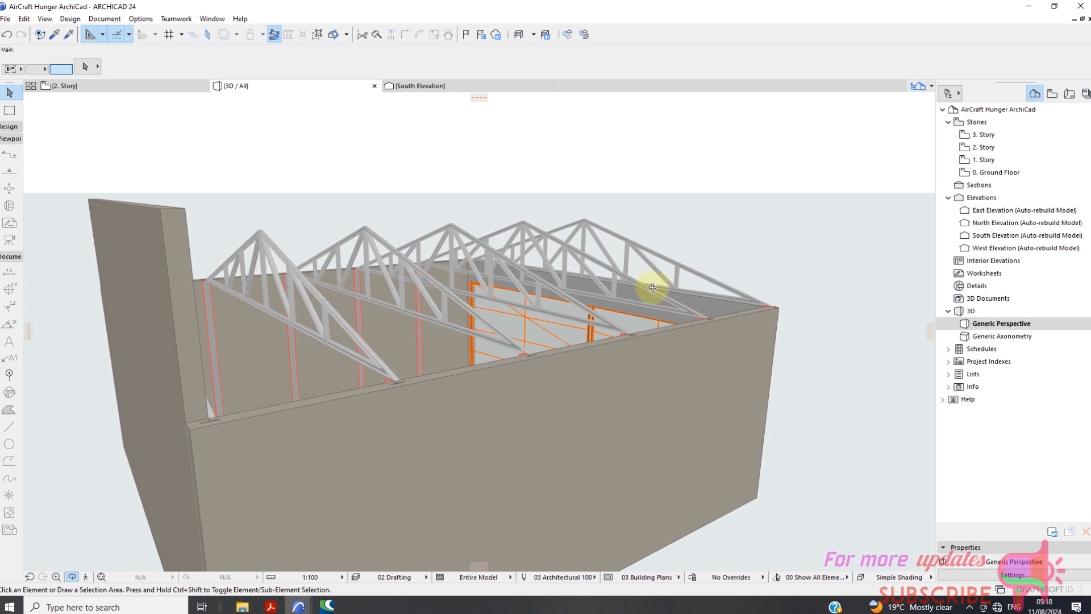
{"action": "left_click_drag", "start_coordinate": [653, 287], "coordinate": [273, 205]}
{"action": "left_click", "coordinate": [142, 87]}
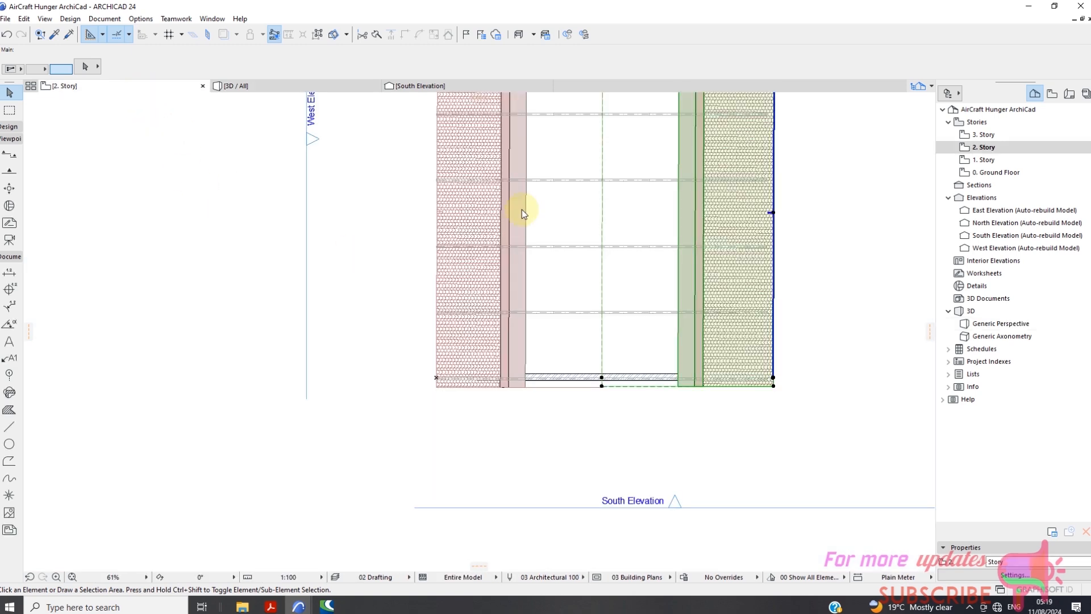
{"action": "scroll", "coordinate": [470, 222], "scroll_direction": "down", "scroll_amount": 2}
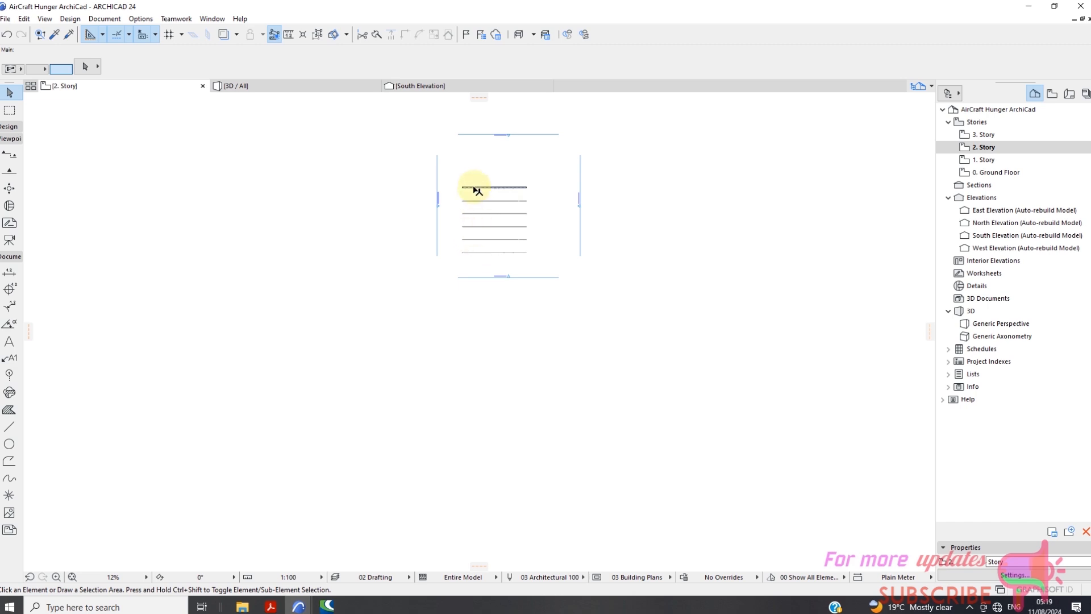
{"action": "scroll", "coordinate": [473, 190], "scroll_direction": "up", "scroll_amount": 5}
{"action": "scroll", "coordinate": [475, 227], "scroll_direction": "down", "scroll_amount": 10}
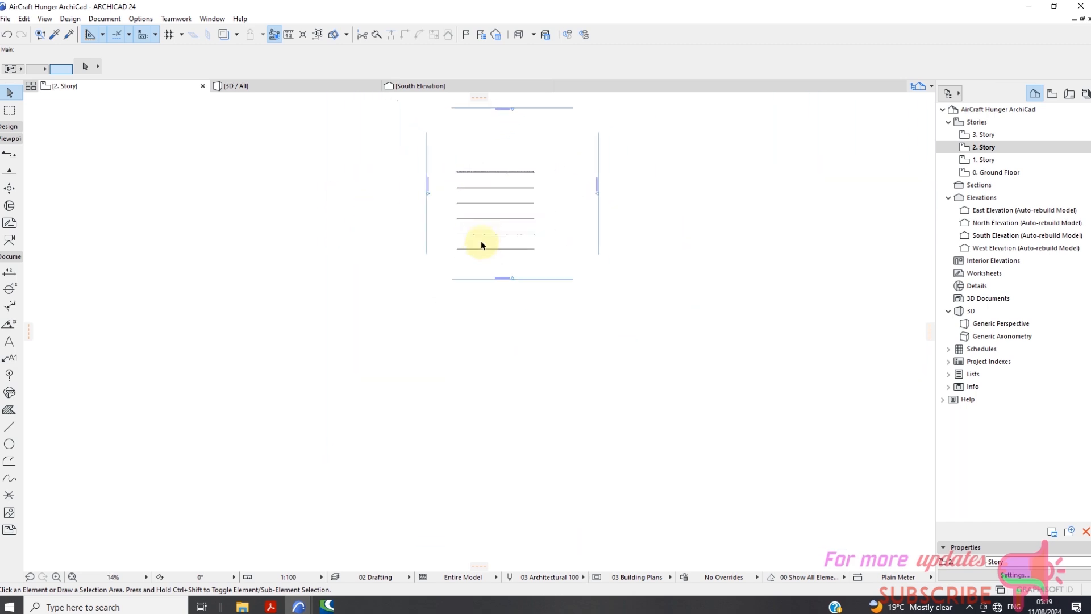
{"action": "scroll", "coordinate": [504, 234], "scroll_direction": "up", "scroll_amount": 15}
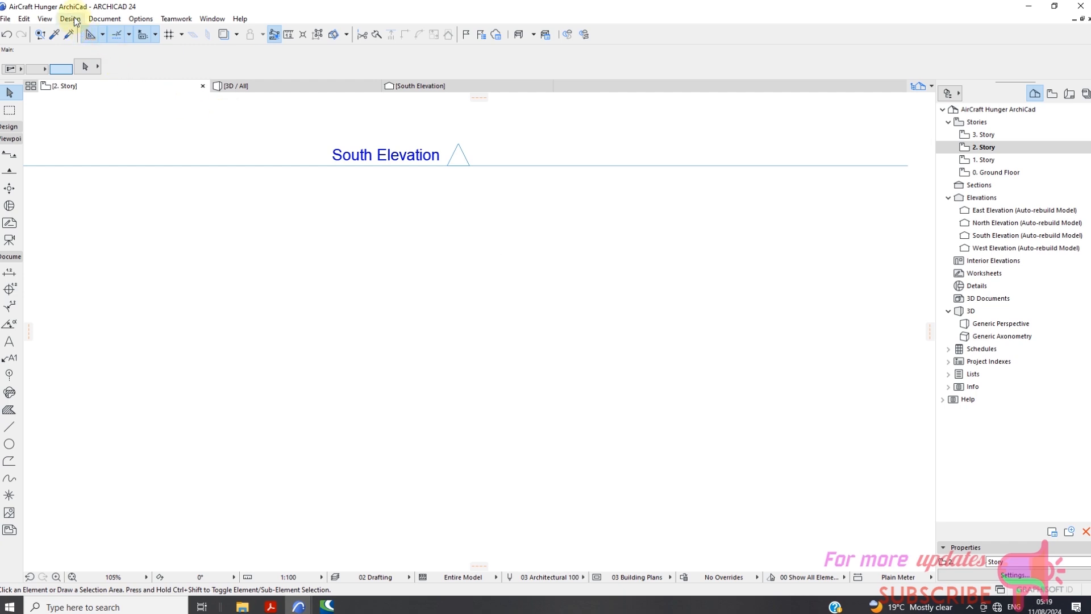
{"action": "scroll", "coordinate": [482, 255], "scroll_direction": "down", "scroll_amount": 11}
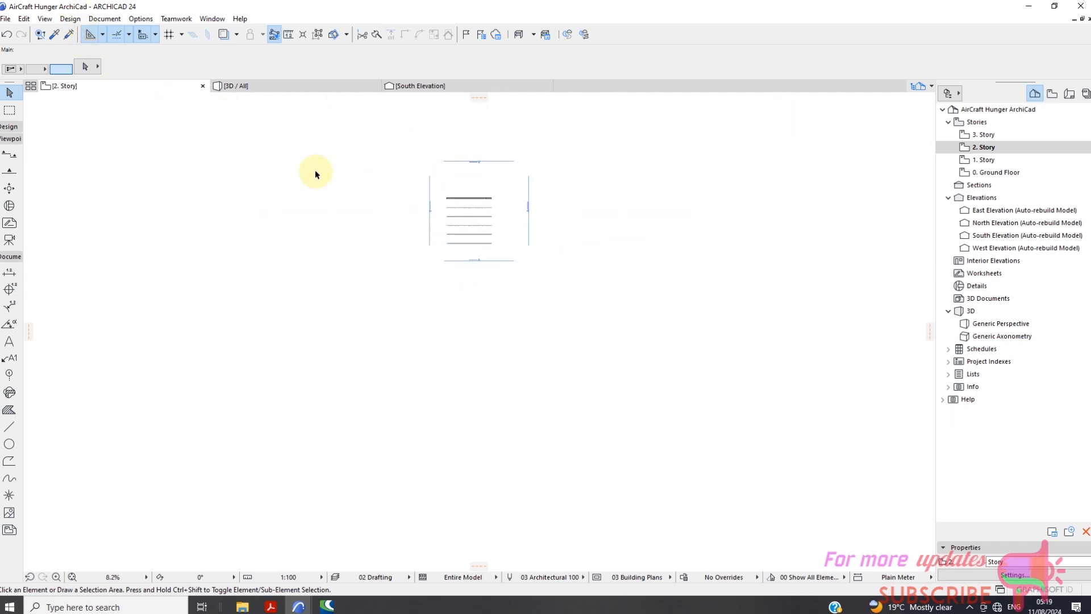
Try to create a truss with TrussMaker without any lines selected.
{"action": "left_click", "coordinate": [70, 19]}
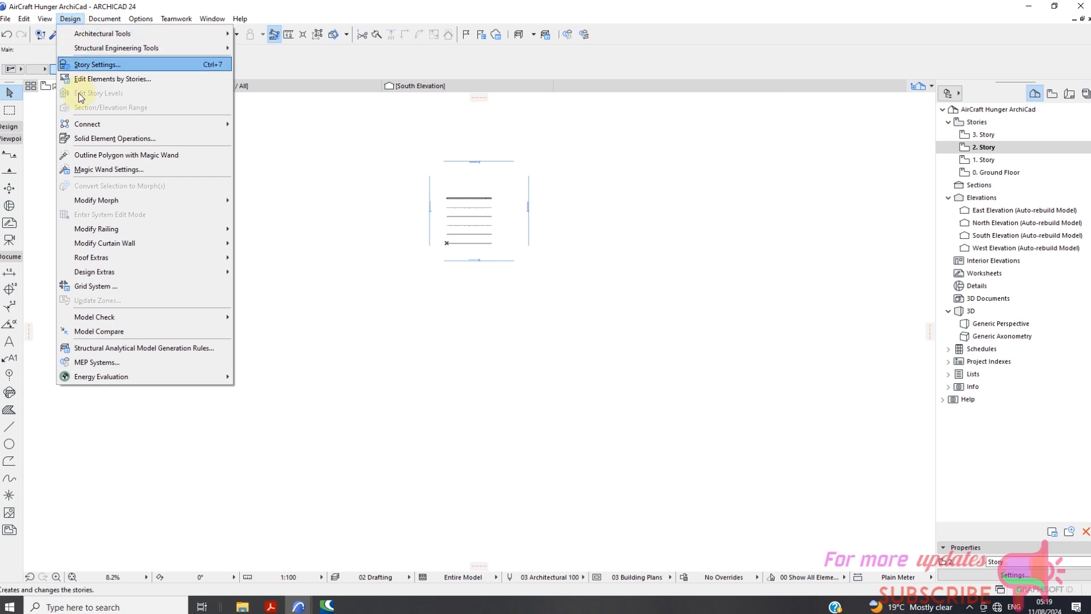
{"action": "mouse_move", "coordinate": [130, 257]}
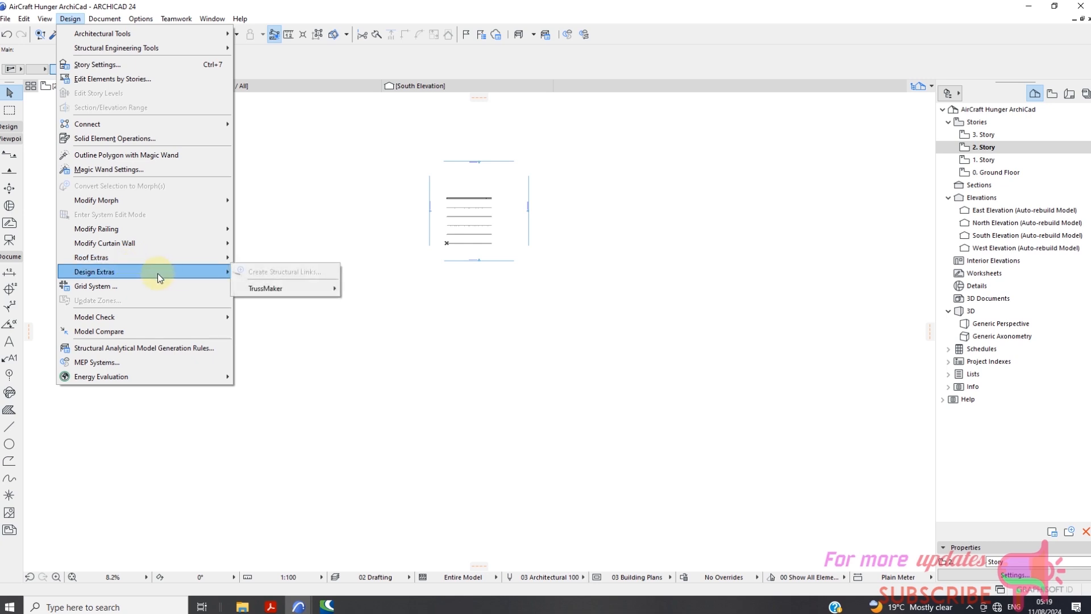
{"action": "mouse_move", "coordinate": [279, 293]}
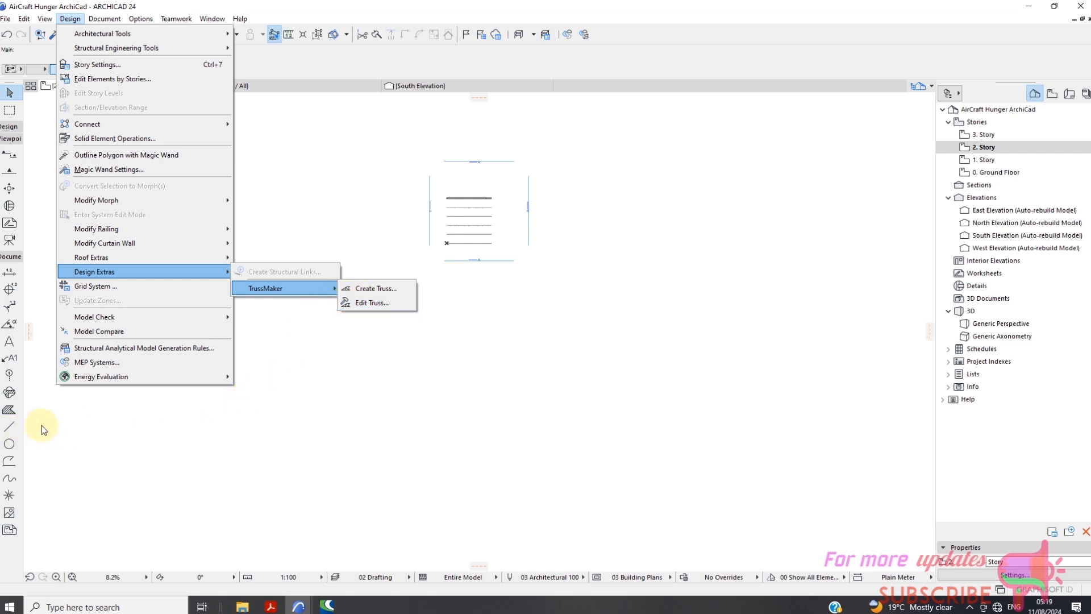
{"action": "left_click", "coordinate": [369, 289]}
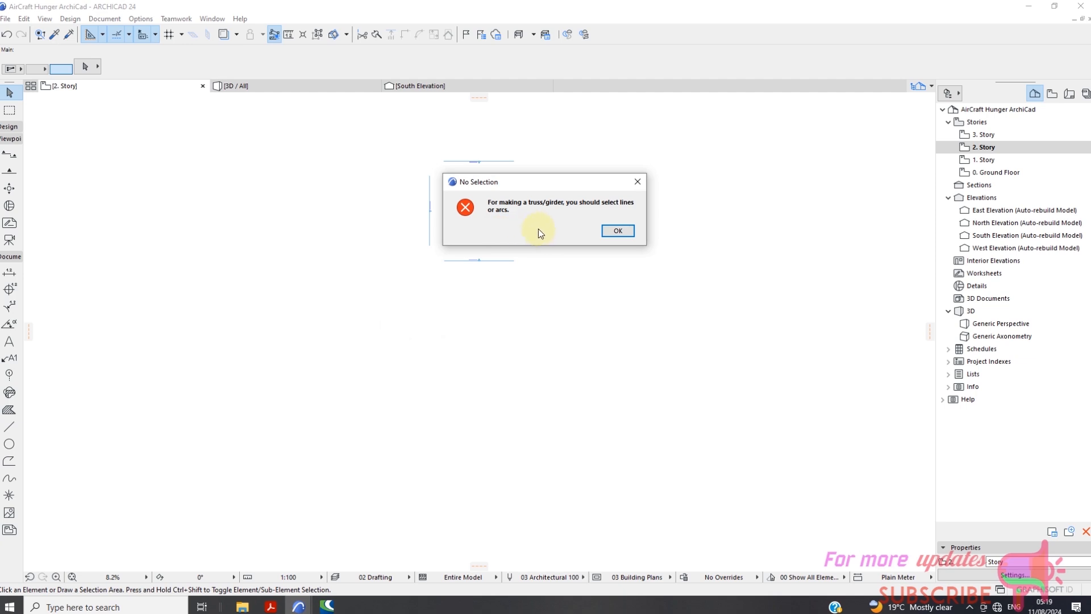
{"action": "left_click", "coordinate": [621, 232]}
Open the 1. Story floor plan and frame the hangar's walls and columns.
{"action": "scroll", "coordinate": [519, 262], "scroll_direction": "up", "scroll_amount": 2}
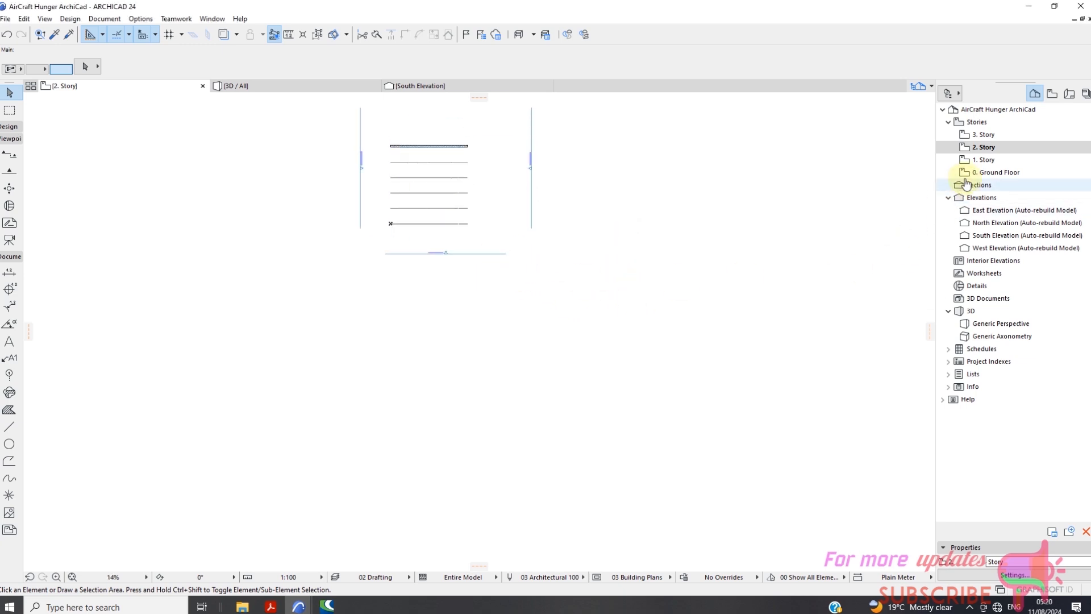
{"action": "left_click", "coordinate": [981, 164]}
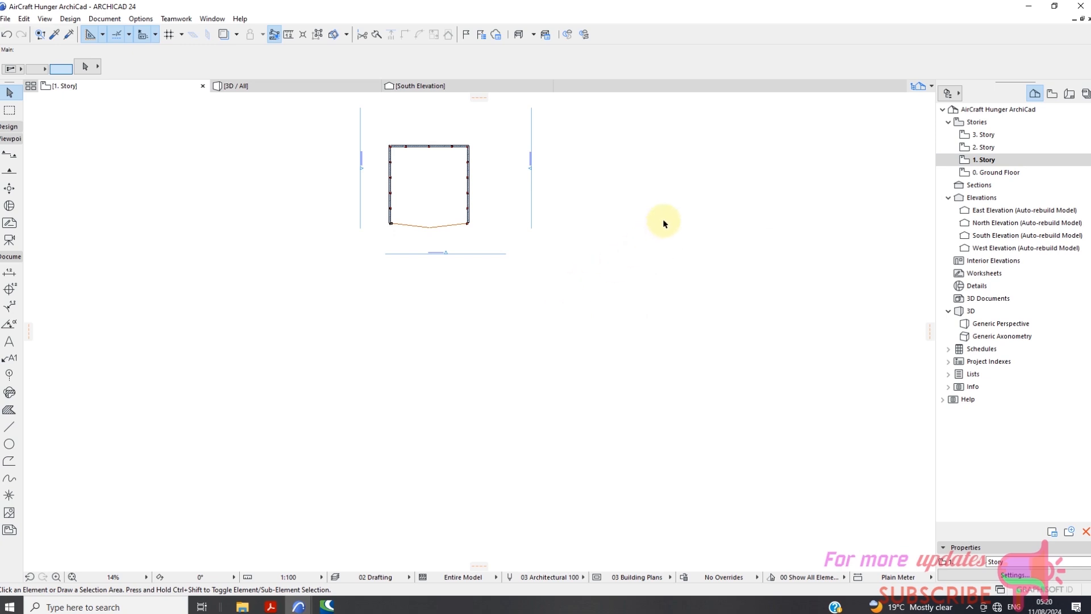
{"action": "scroll", "coordinate": [500, 165], "scroll_direction": "up", "scroll_amount": 3}
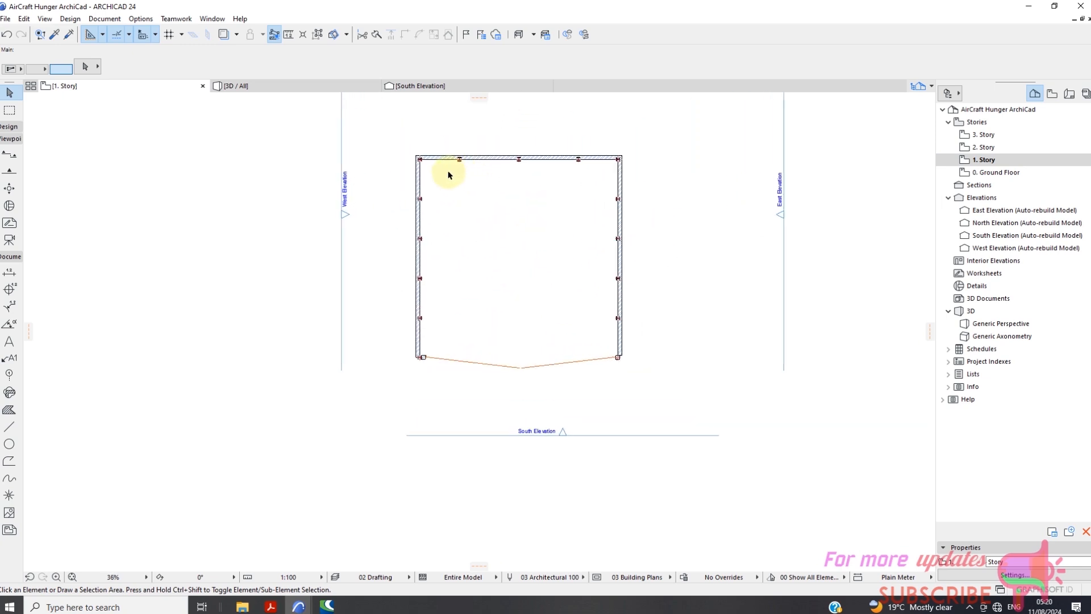
{"action": "scroll", "coordinate": [403, 163], "scroll_direction": "up", "scroll_amount": 3}
{"action": "scroll", "coordinate": [377, 158], "scroll_direction": "down", "scroll_amount": 2}
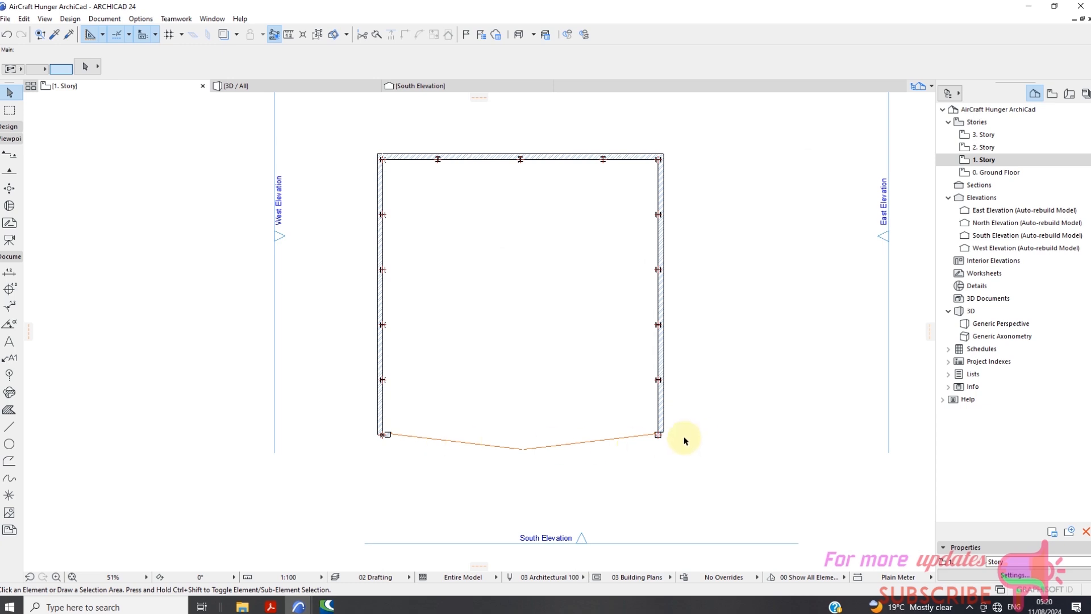
Draw a 50' horizontal line across the hangar's front opening, from the west column's centre to the east column's centre.
{"action": "left_click", "coordinate": [14, 432]}
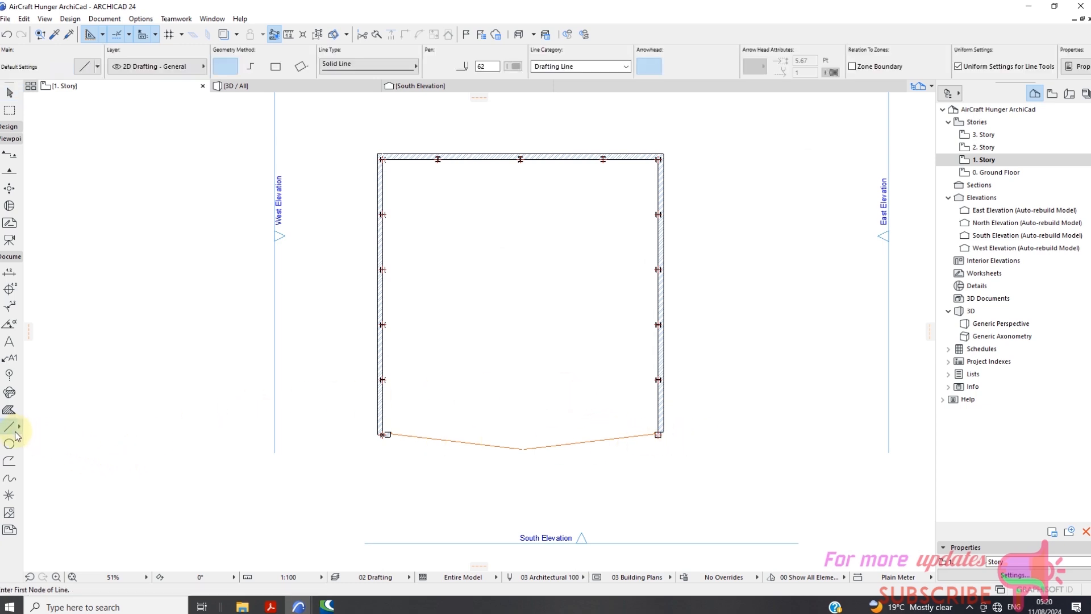
{"action": "scroll", "coordinate": [383, 443], "scroll_direction": "up", "scroll_amount": 5}
{"action": "scroll", "coordinate": [400, 397], "scroll_direction": "up", "scroll_amount": 3}
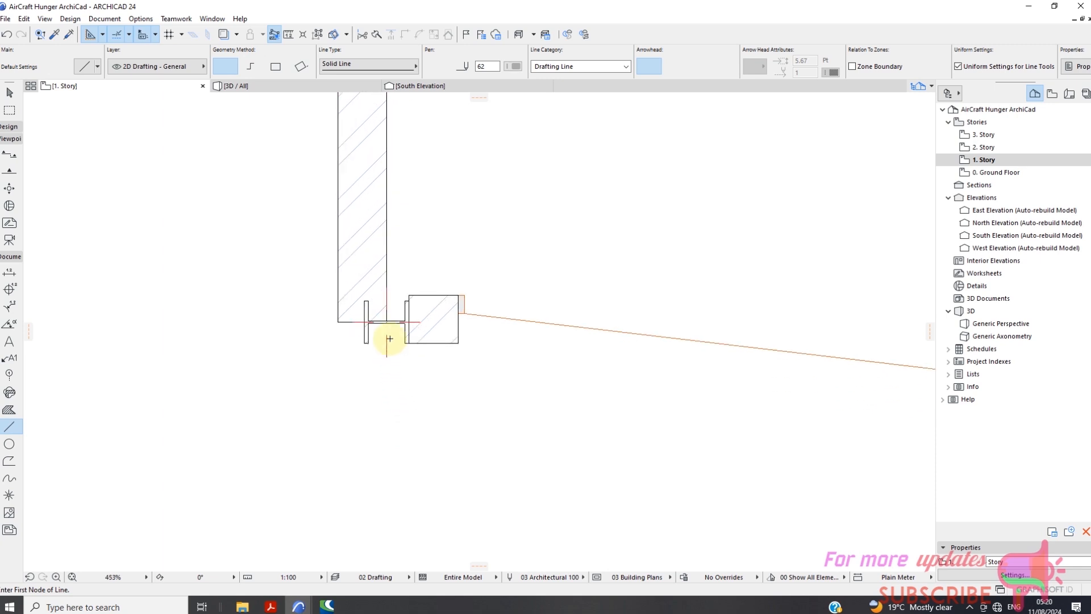
{"action": "scroll", "coordinate": [387, 321], "scroll_direction": "down", "scroll_amount": 7}
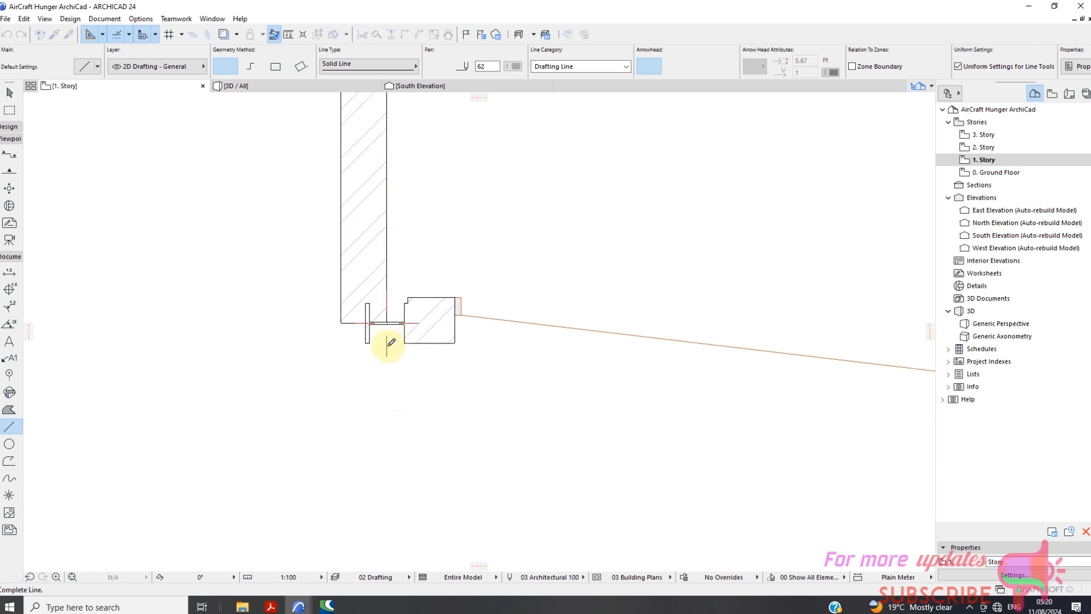
{"action": "scroll", "coordinate": [728, 340], "scroll_direction": "up", "scroll_amount": 5}
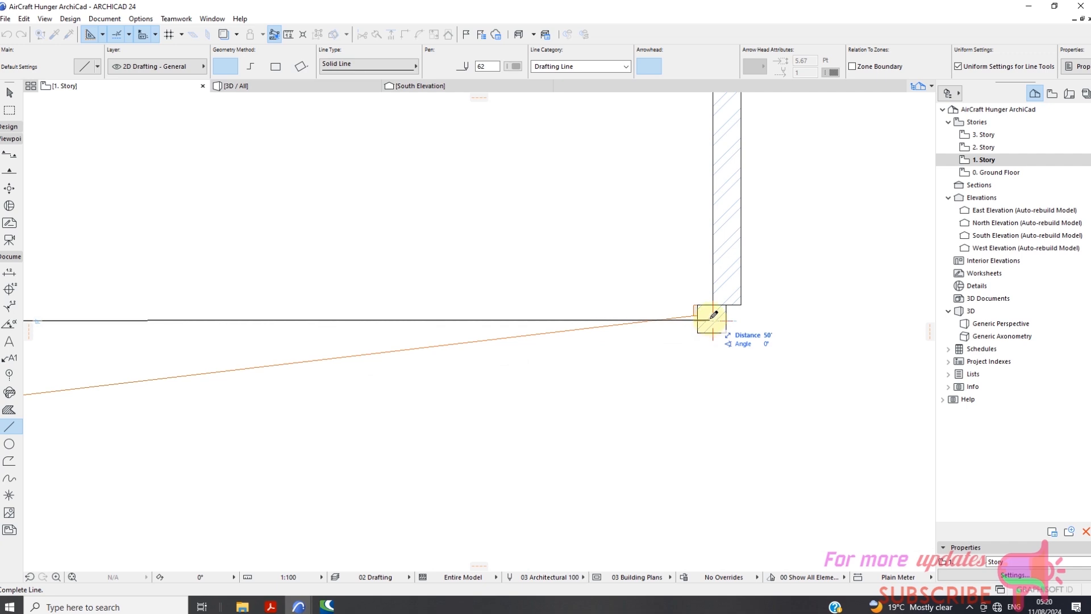
{"action": "left_click", "coordinate": [718, 316]}
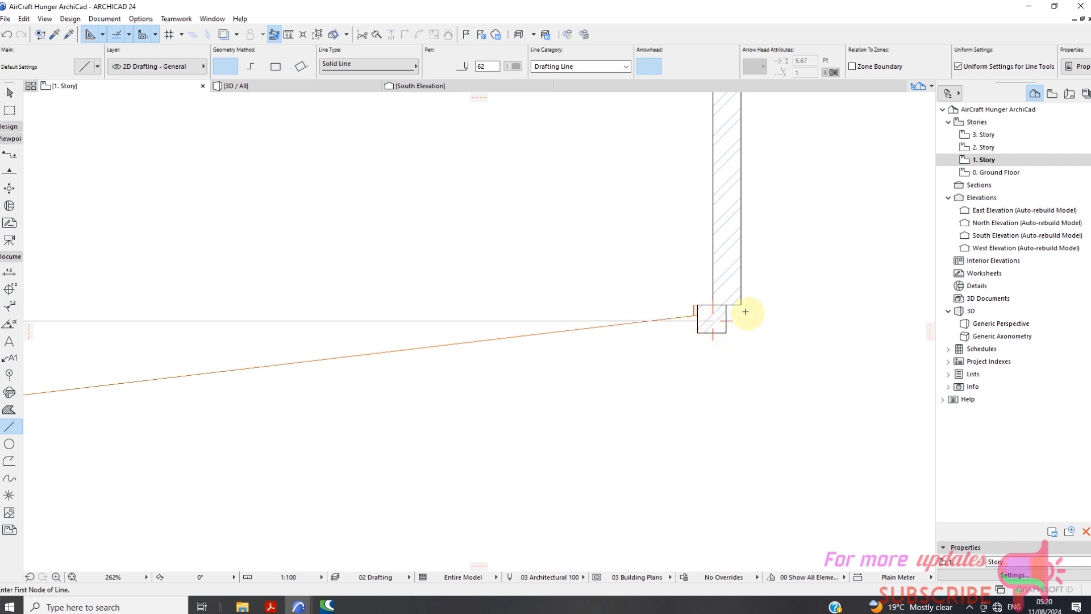
{"action": "scroll", "coordinate": [750, 310], "scroll_direction": "down", "scroll_amount": 3}
{"action": "scroll", "coordinate": [610, 300], "scroll_direction": "down", "scroll_amount": 2}
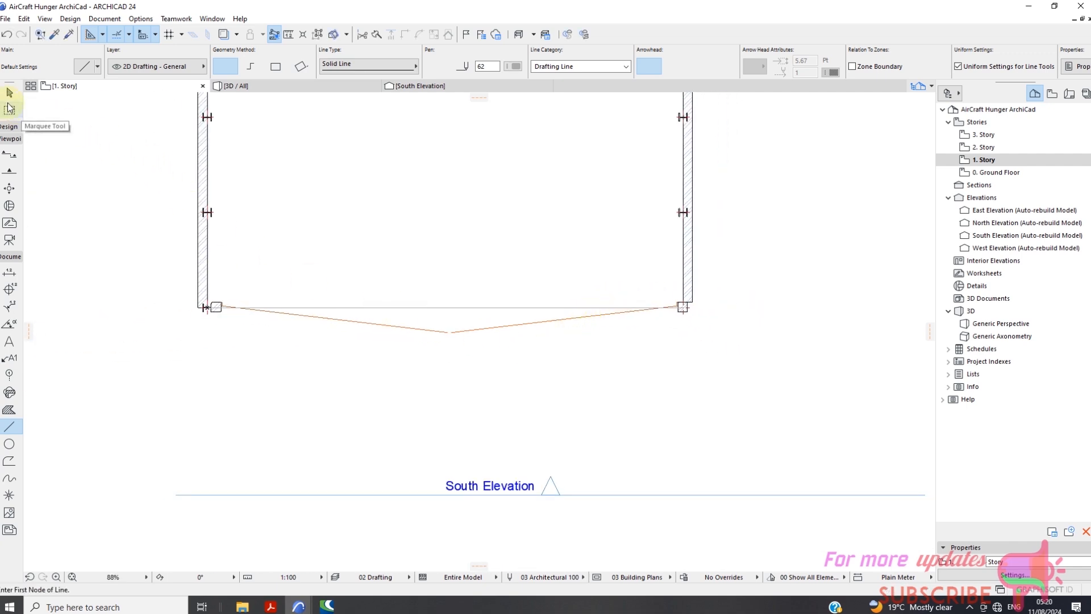
Give the new line across the front opening a darker pen, and deselect it.
{"action": "left_click", "coordinate": [10, 93]}
{"action": "left_click", "coordinate": [399, 307]}
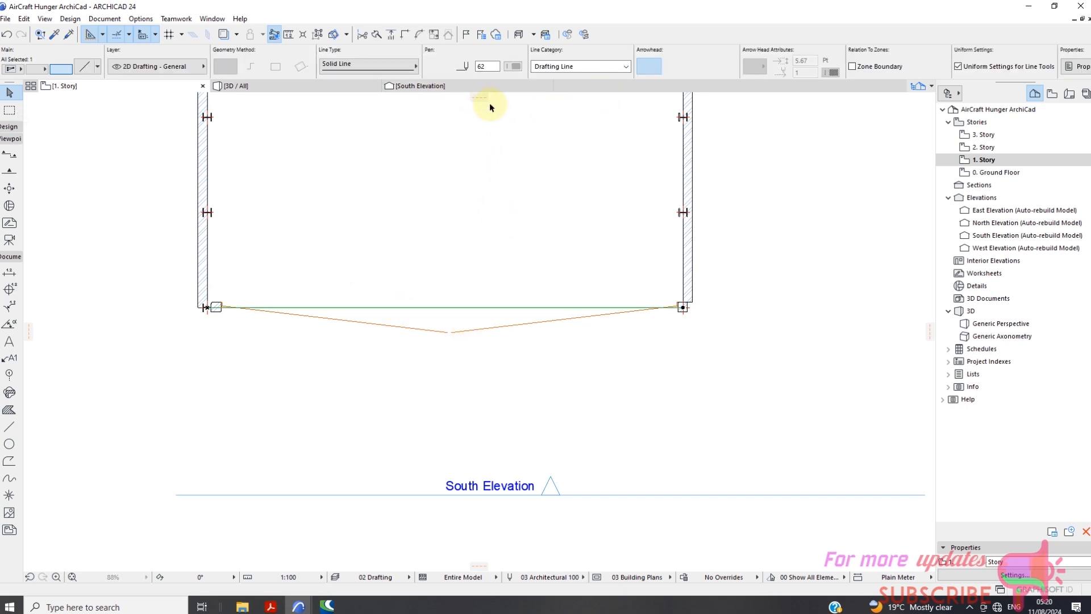
{"action": "left_click", "coordinate": [512, 66]}
{"action": "left_click", "coordinate": [530, 65]}
{"action": "left_click", "coordinate": [519, 165]}
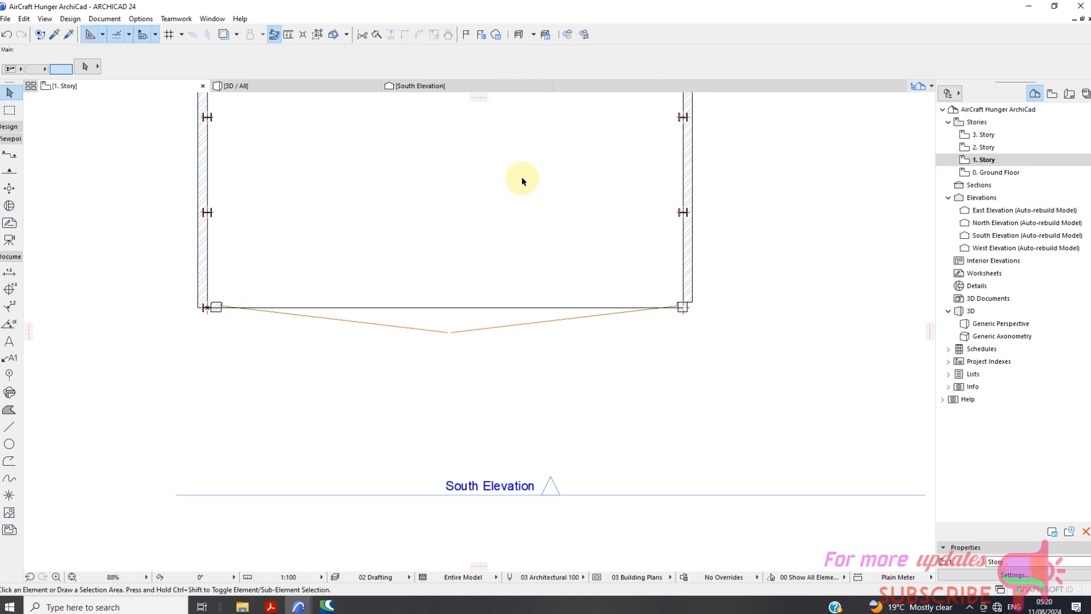
{"action": "scroll", "coordinate": [513, 195], "scroll_direction": "down", "scroll_amount": 3}
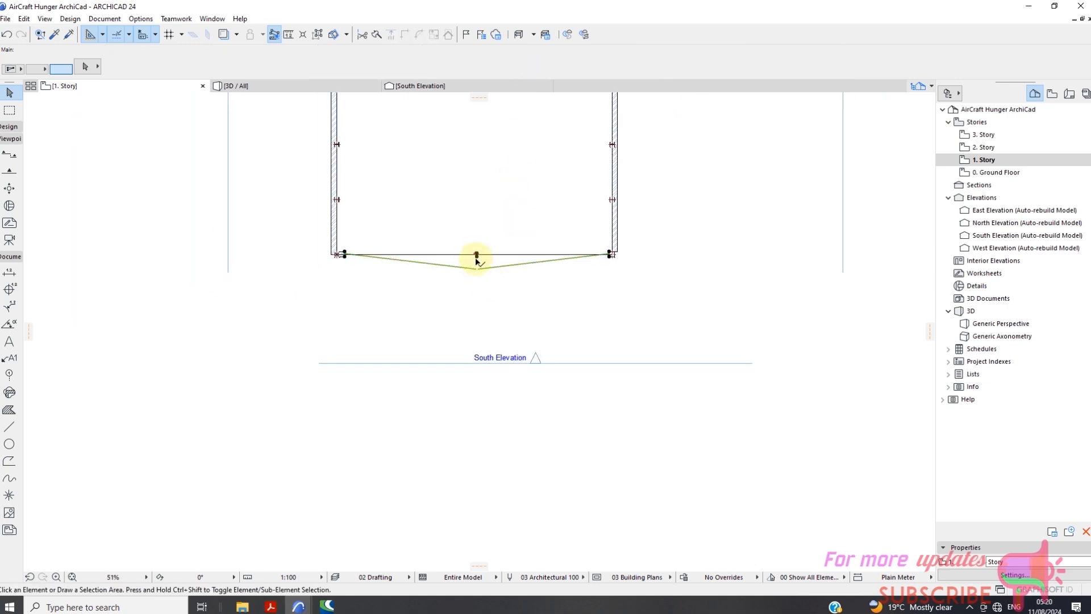
{"action": "left_click", "coordinate": [477, 259]}
{"action": "scroll", "coordinate": [364, 264], "scroll_direction": "up", "scroll_amount": 4}
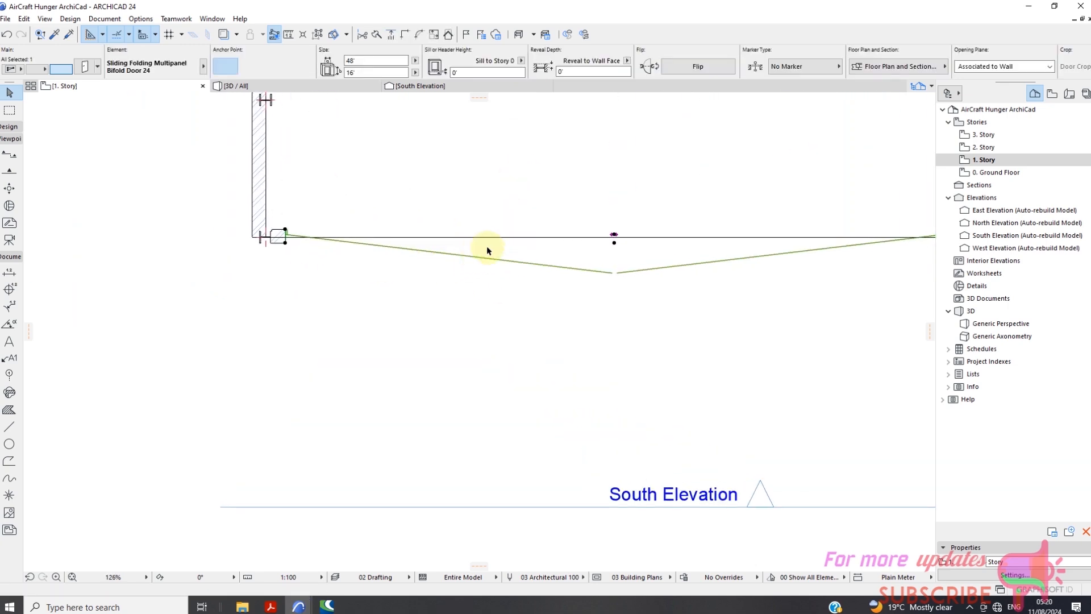
{"action": "scroll", "coordinate": [342, 224], "scroll_direction": "down", "scroll_amount": 3}
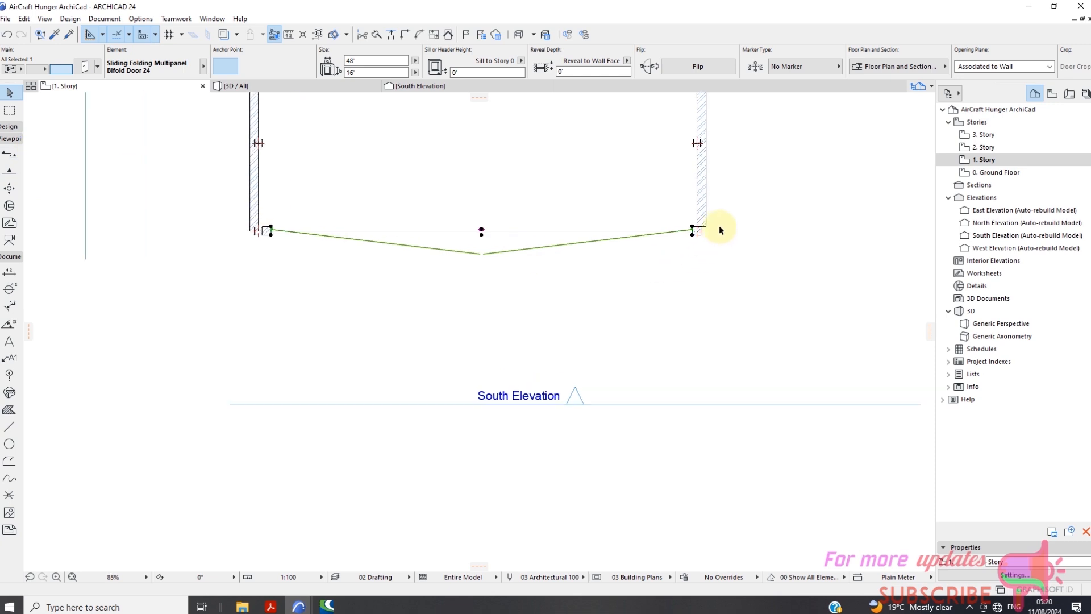
{"action": "scroll", "coordinate": [705, 233], "scroll_direction": "up", "scroll_amount": 2}
{"action": "scroll", "coordinate": [693, 237], "scroll_direction": "down", "scroll_amount": 1}
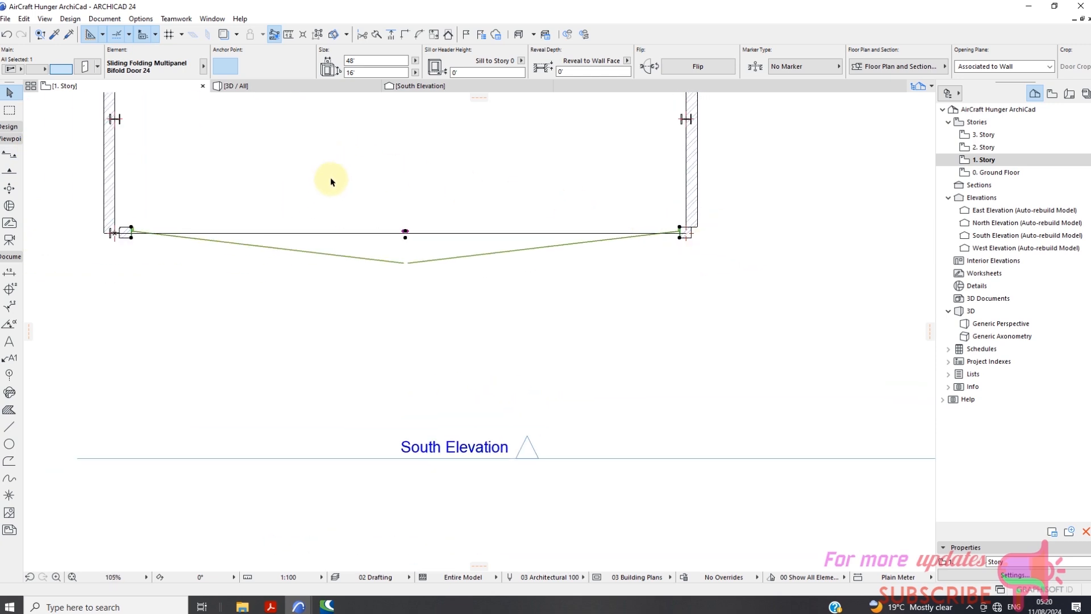
{"action": "right_click", "coordinate": [342, 165]}
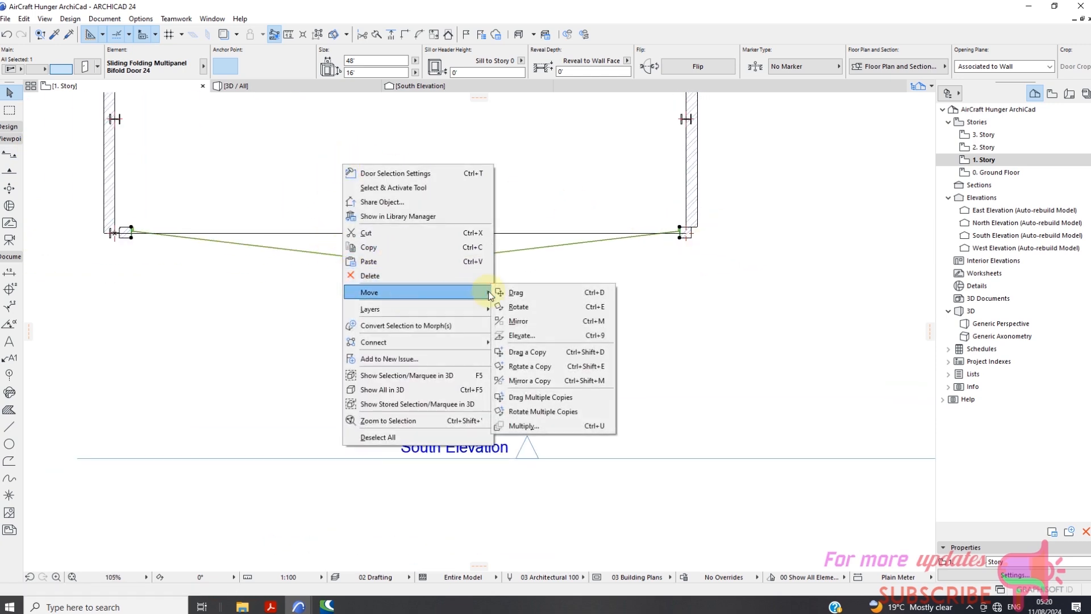
{"action": "left_click", "coordinate": [517, 292]}
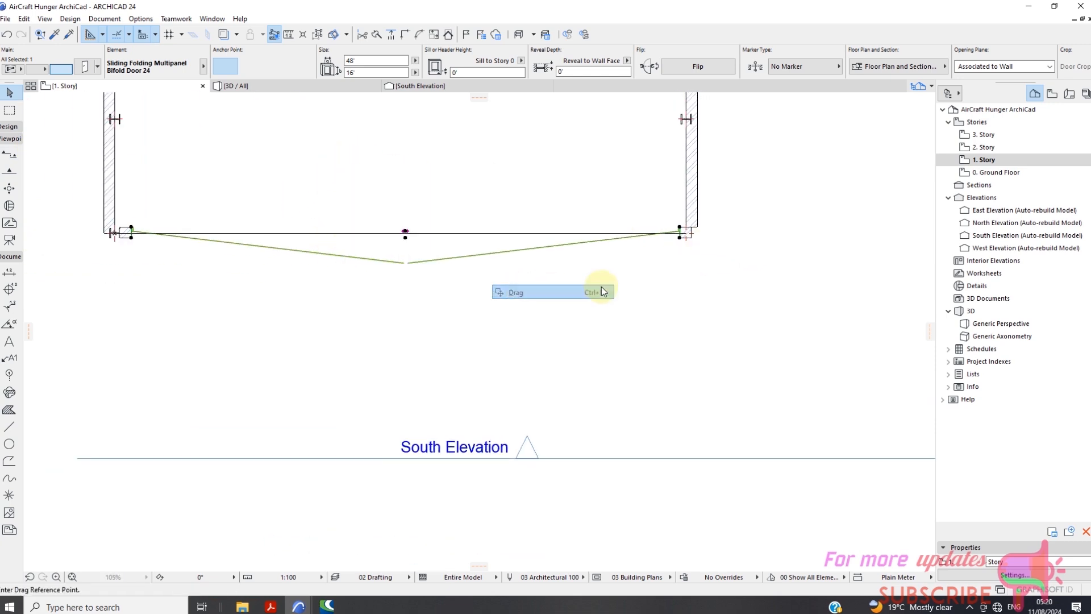
{"action": "left_click", "coordinate": [686, 234]}
{"action": "scroll", "coordinate": [686, 261], "scroll_direction": "down", "scroll_amount": 2}
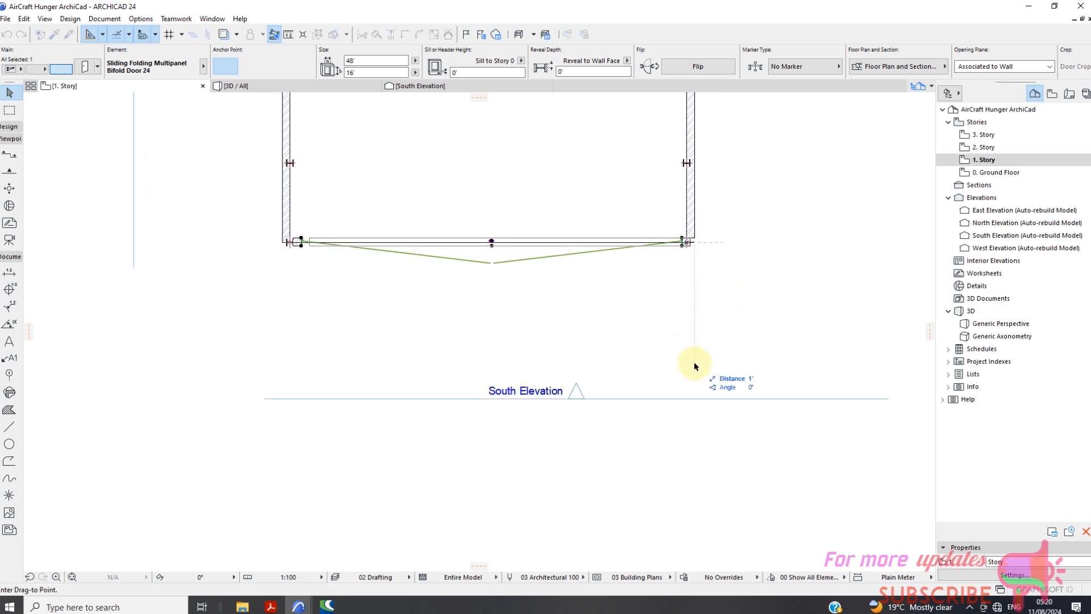
{"action": "scroll", "coordinate": [693, 349], "scroll_direction": "down", "scroll_amount": 3}
{"action": "right_click", "coordinate": [687, 345]}
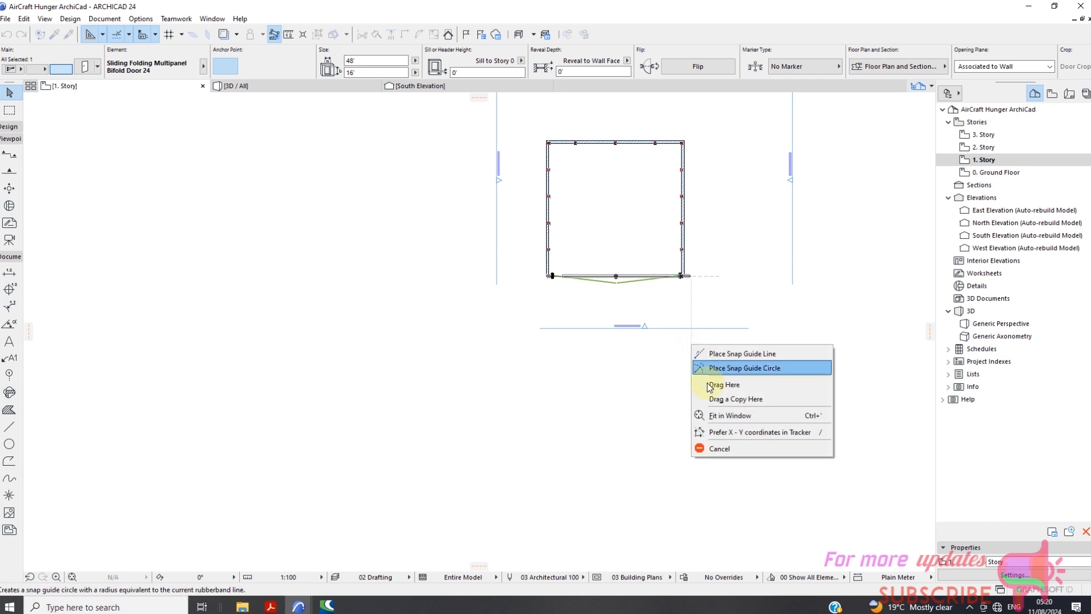
{"action": "left_click", "coordinate": [739, 449]}
Move the 50' line from the hangar's front opening about 50' straight south, past the South Elevation marker, and deselect it.
{"action": "scroll", "coordinate": [635, 272], "scroll_direction": "up", "scroll_amount": 5}
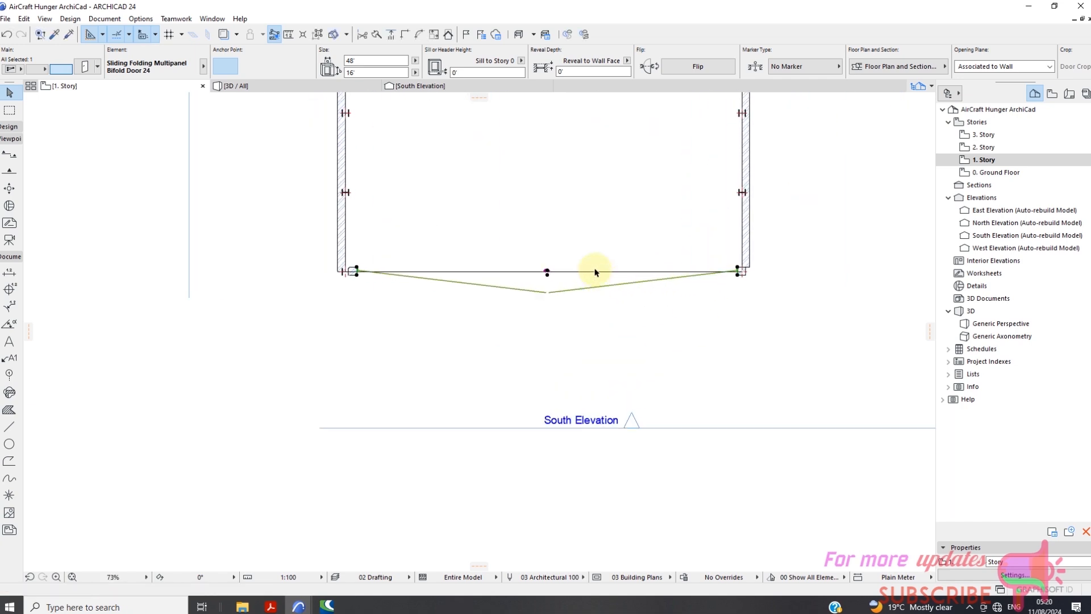
{"action": "left_click", "coordinate": [646, 272]}
{"action": "right_click", "coordinate": [603, 219]}
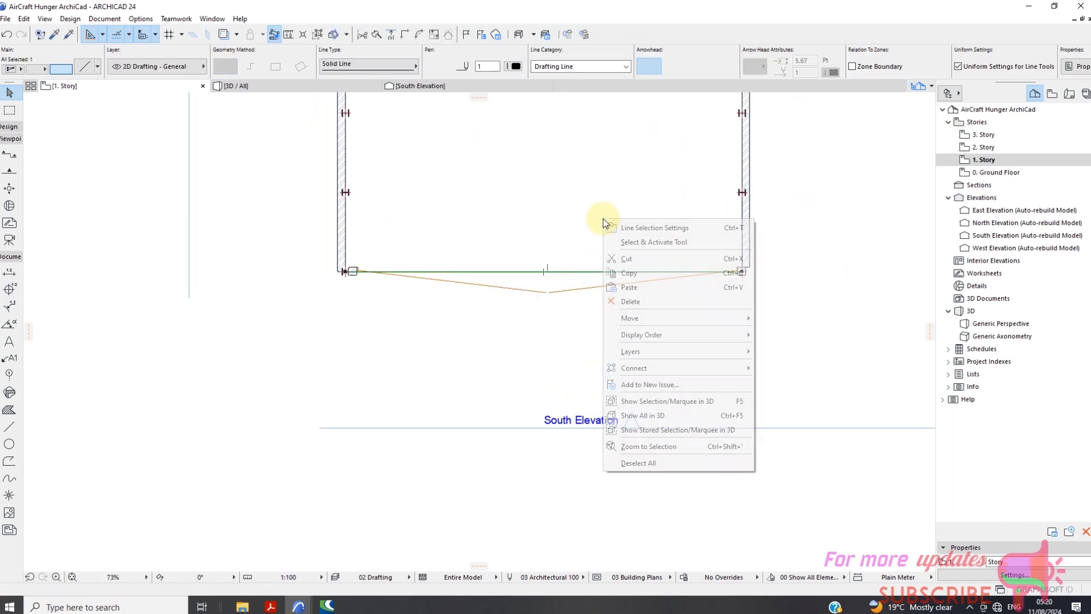
{"action": "mouse_move", "coordinate": [639, 318]}
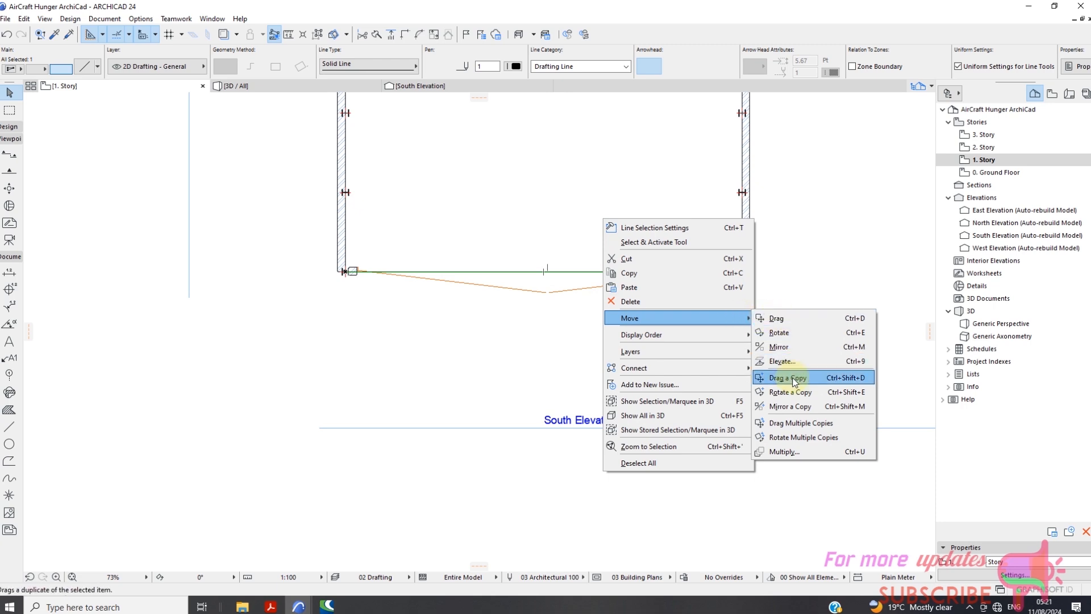
{"action": "left_click", "coordinate": [786, 320]}
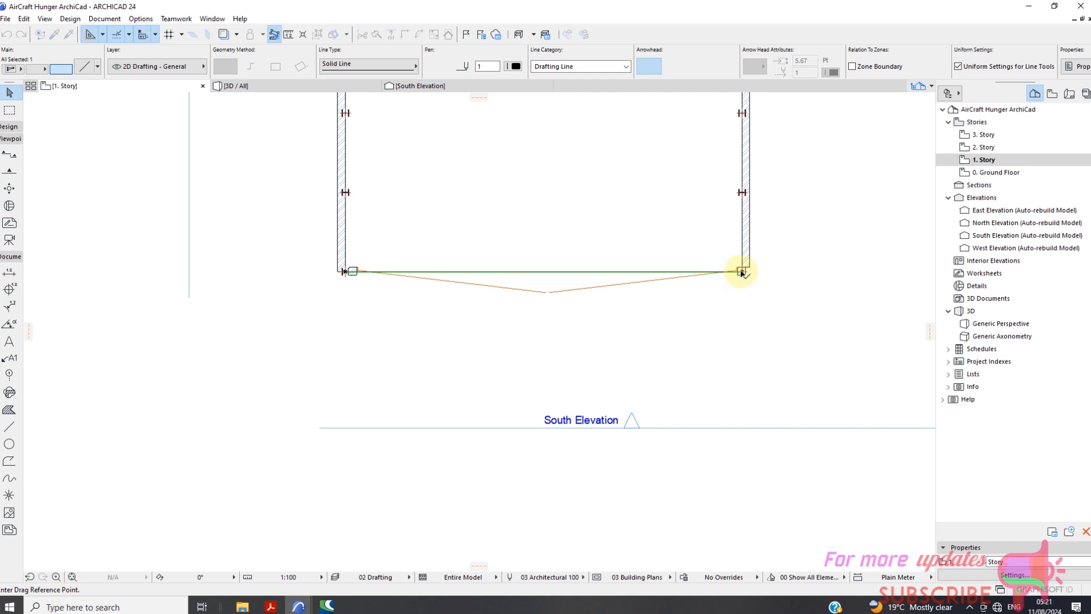
{"action": "left_click", "coordinate": [742, 272]}
{"action": "scroll", "coordinate": [718, 296], "scroll_direction": "down", "scroll_amount": 5}
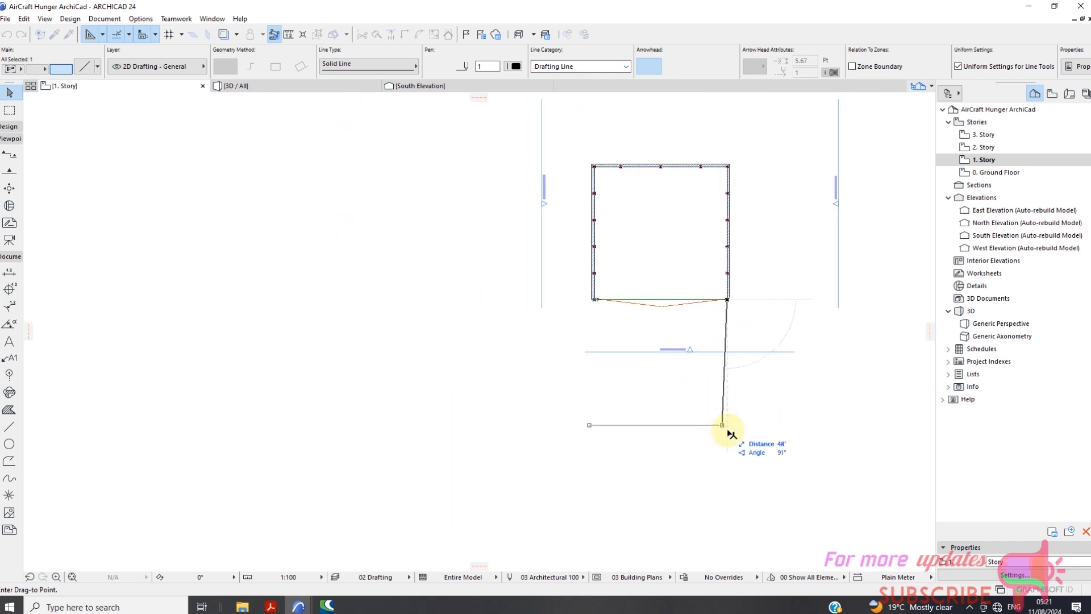
{"action": "left_click", "coordinate": [731, 439]}
{"action": "scroll", "coordinate": [694, 475], "scroll_direction": "up", "scroll_amount": 1}
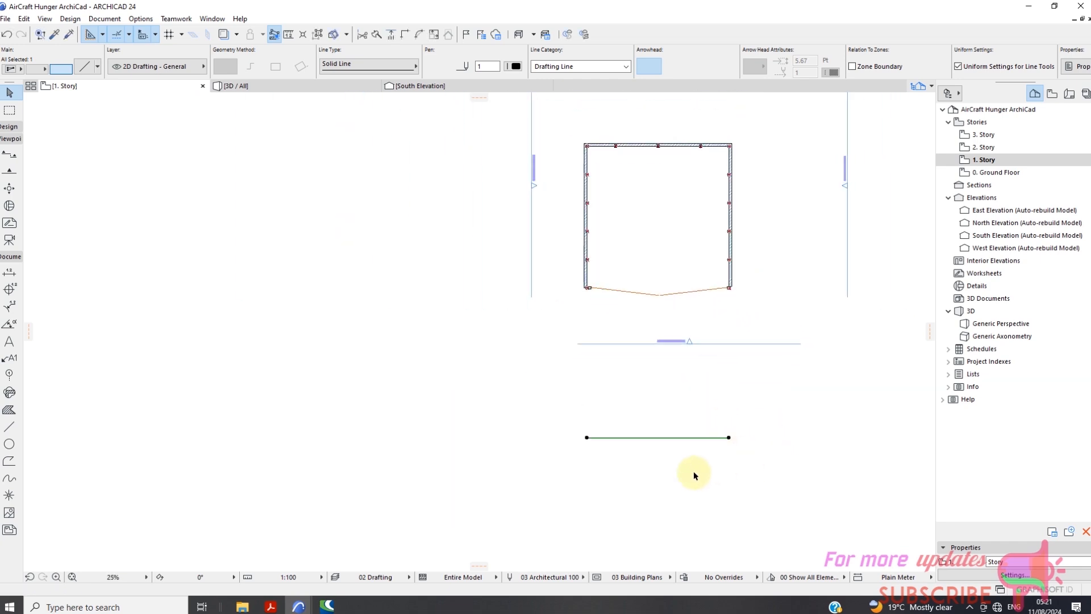
{"action": "scroll", "coordinate": [695, 476], "scroll_direction": "up", "scroll_amount": 7}
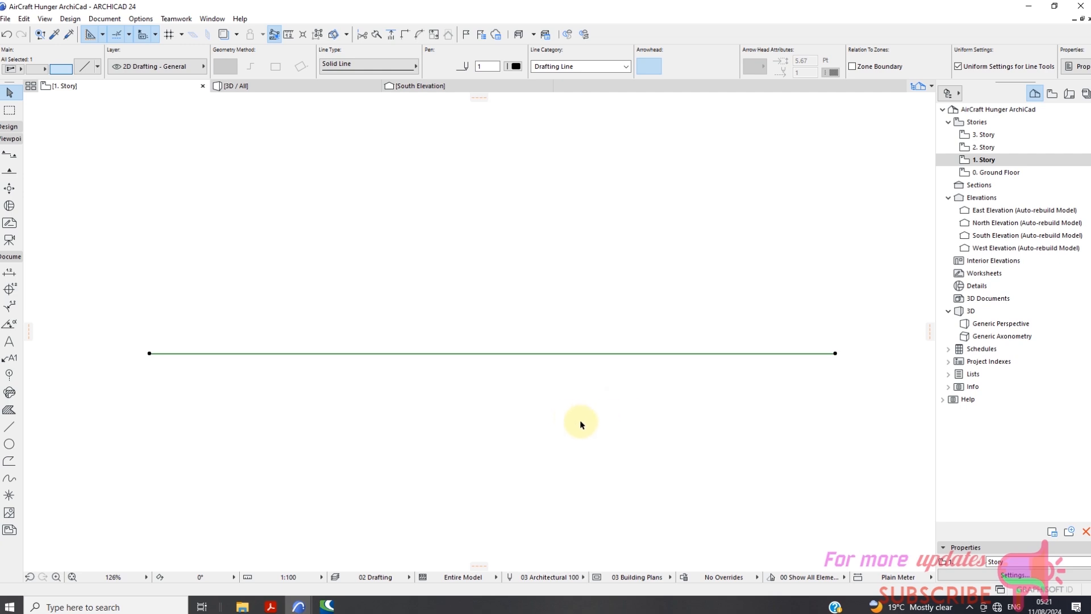
{"action": "left_click", "coordinate": [550, 416]}
Draw a 7' vertical line upward from the midpoint of the 50' horizontal line.
{"action": "left_click", "coordinate": [9, 427]}
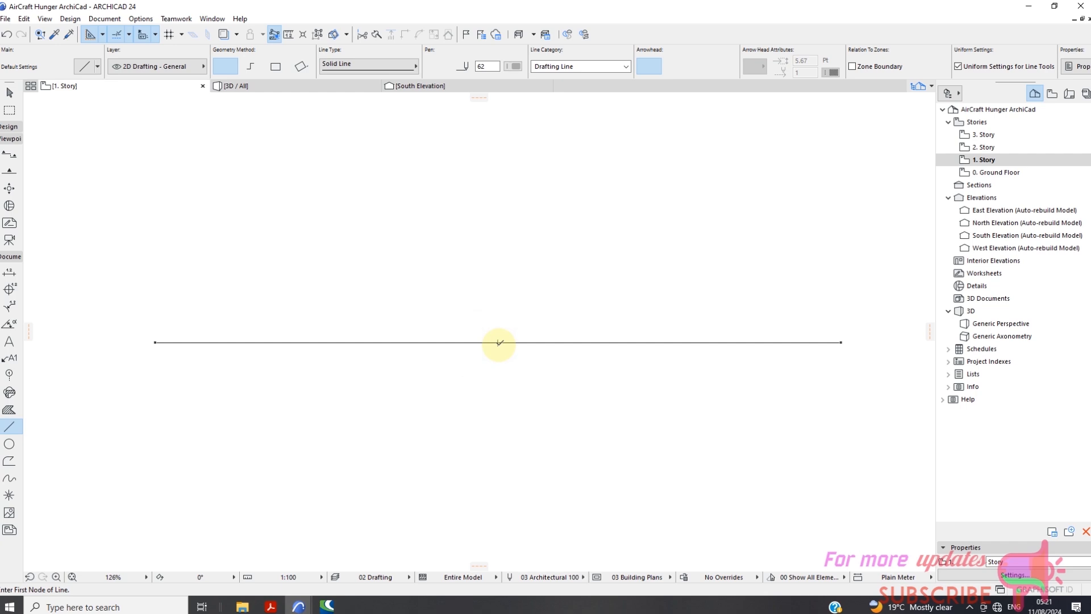
{"action": "left_click", "coordinate": [498, 342]}
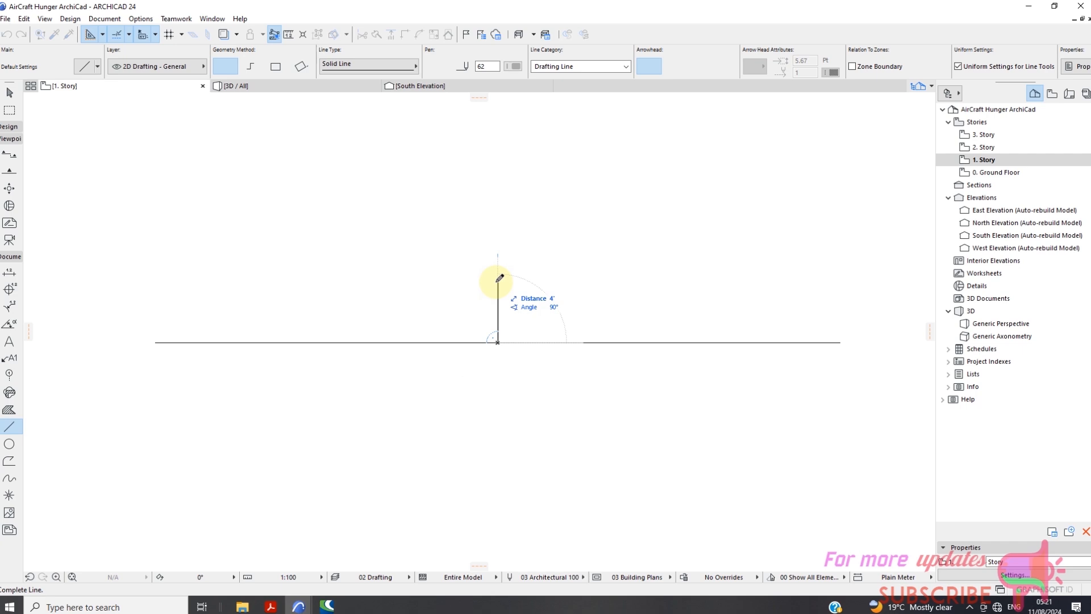
{"action": "key", "text": "shift"}
{"action": "key", "text": "shift"}
{"action": "type", "text": "7"}
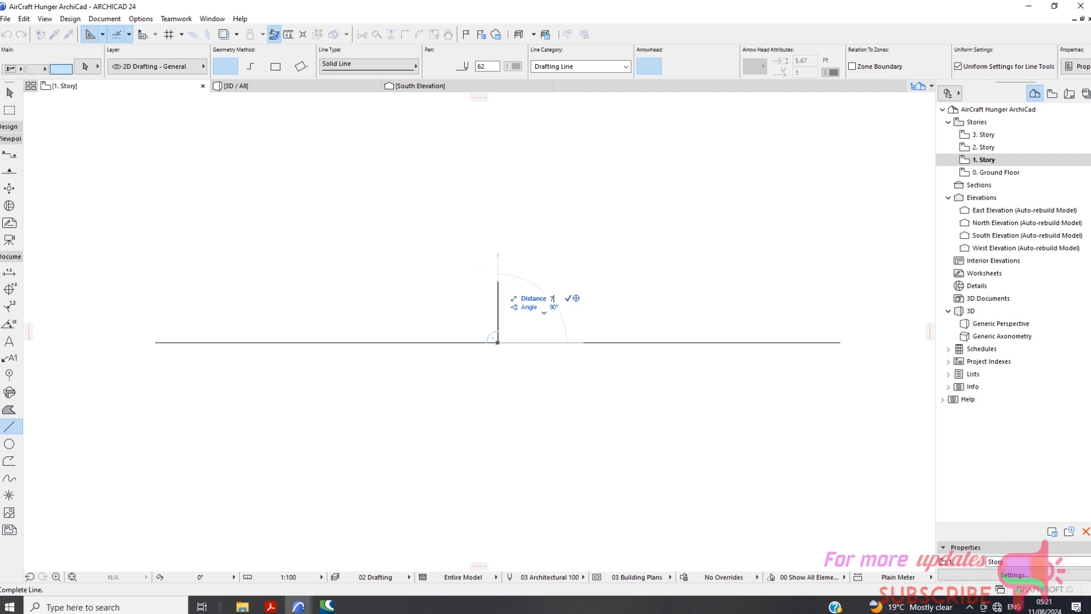
{"action": "left_click", "coordinate": [499, 245]}
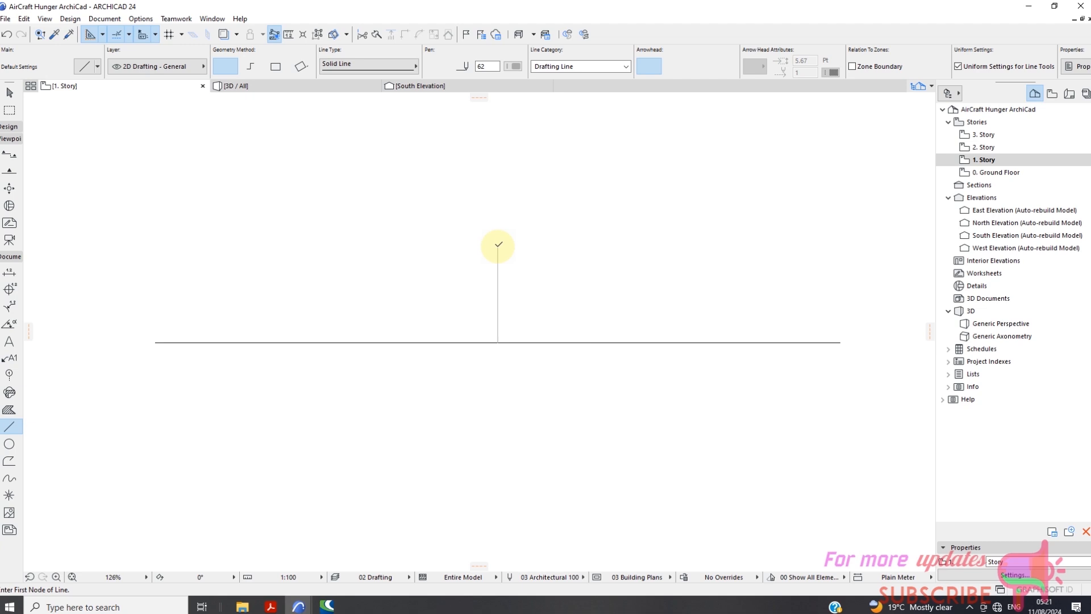
Pick up the horizontal line's settings and transfer them to the 7' vertical line.
{"action": "scroll", "coordinate": [514, 236], "scroll_direction": "down", "scroll_amount": 4}
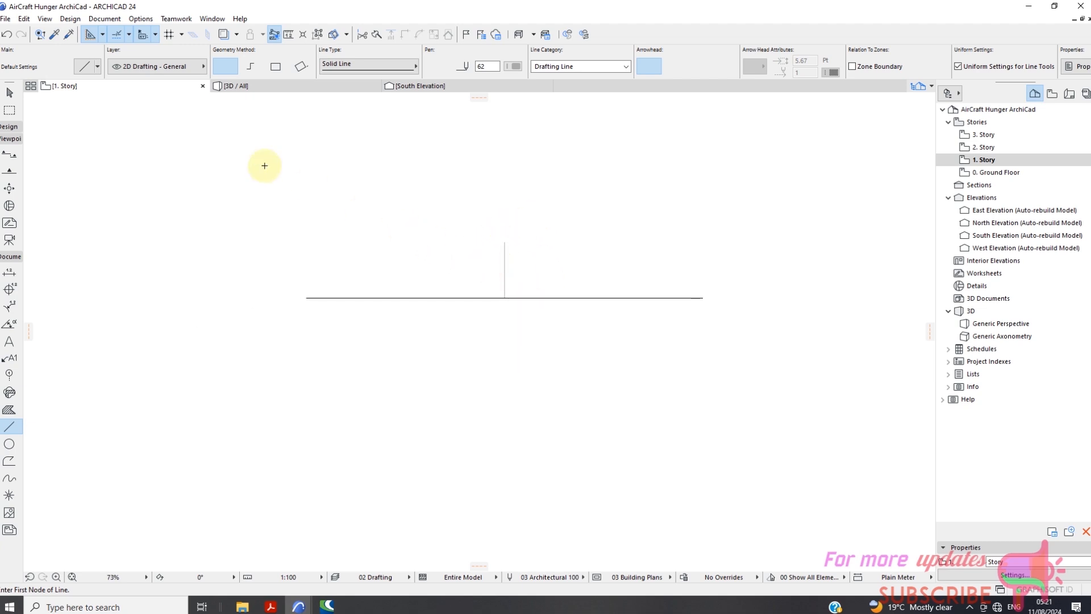
{"action": "left_click", "coordinate": [58, 35]}
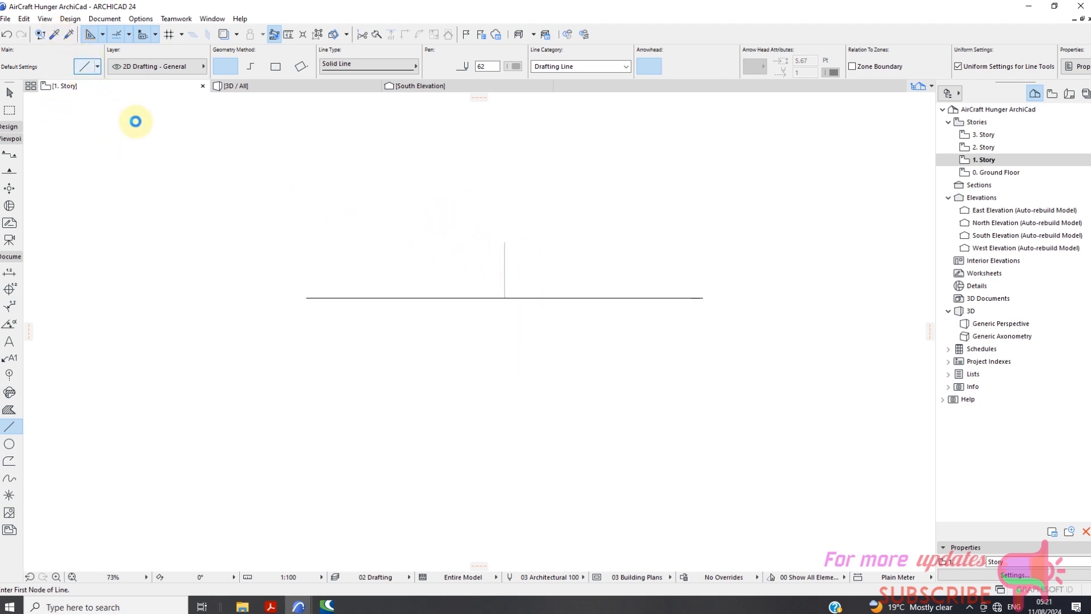
{"action": "left_click", "coordinate": [431, 297]}
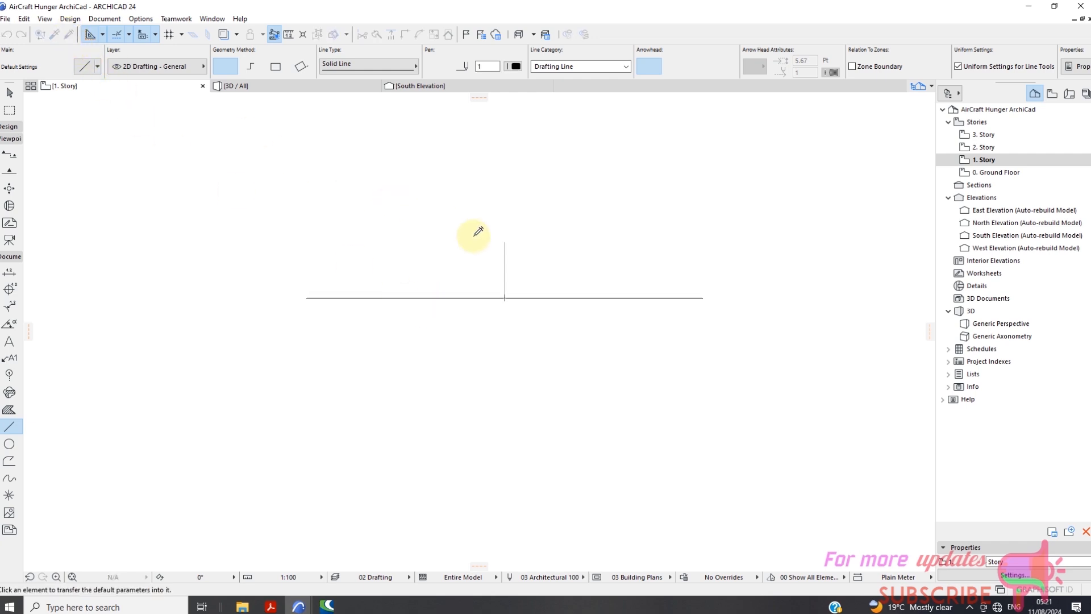
{"action": "left_click", "coordinate": [505, 257]}
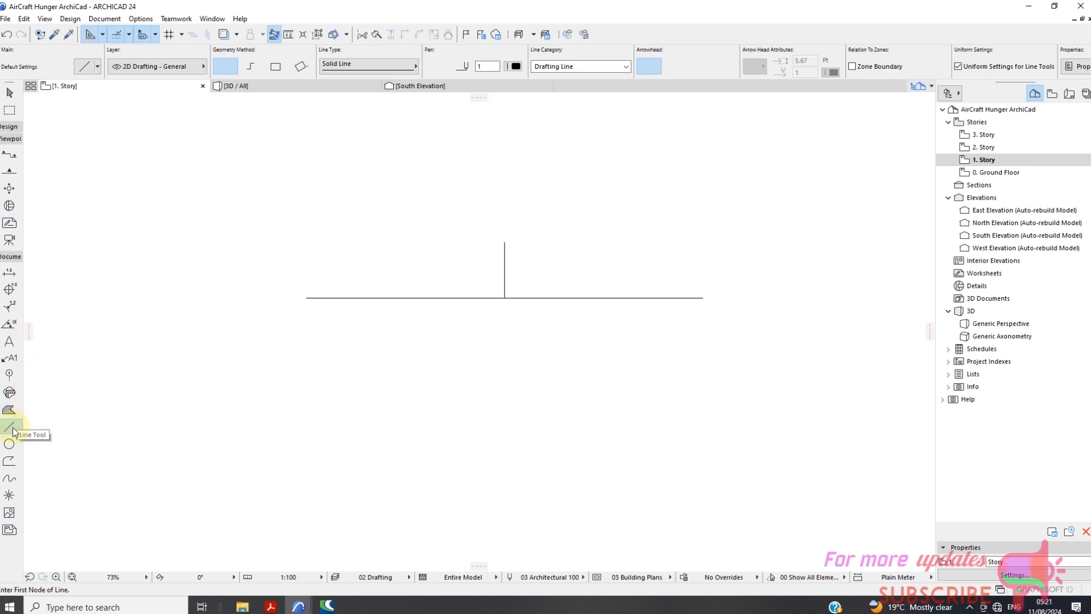
Draw two sloping top-chord lines joining each end of the horizontal line to the top of the central vertical.
{"action": "left_click", "coordinate": [307, 297]}
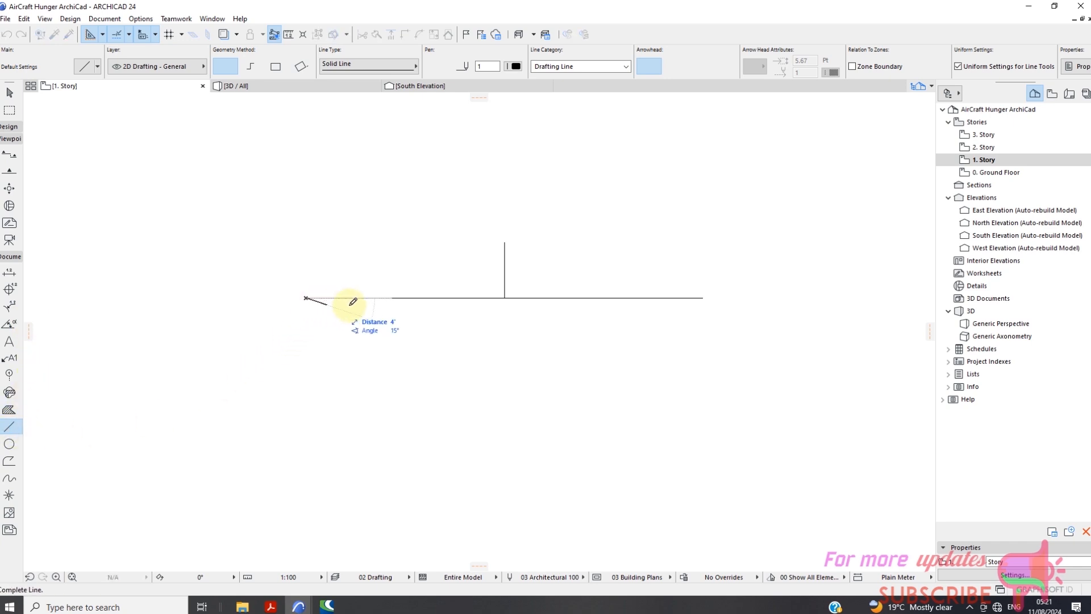
{"action": "left_click", "coordinate": [505, 242]}
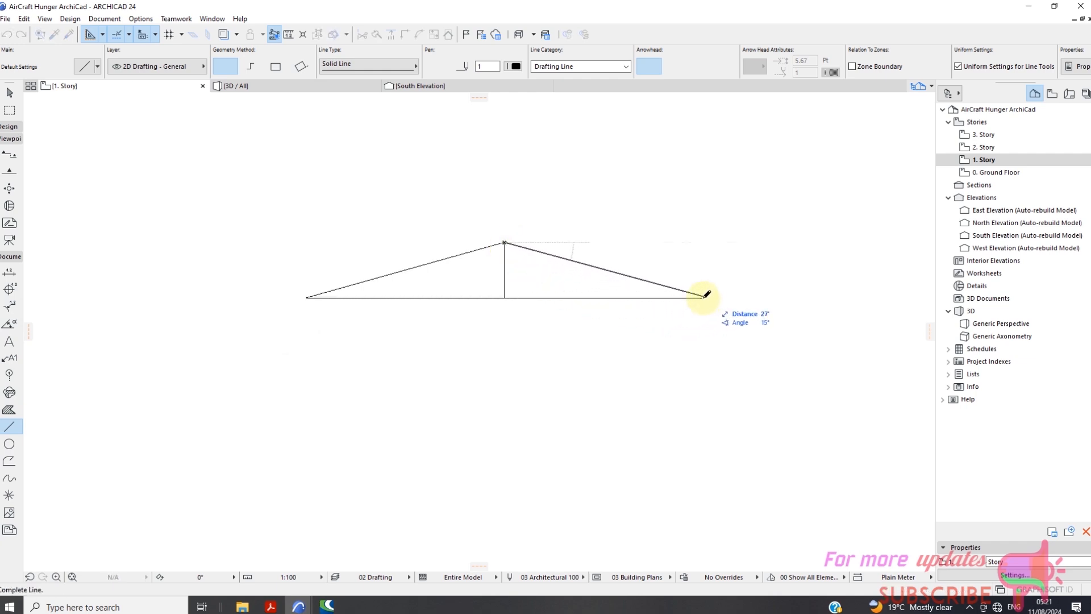
{"action": "scroll", "coordinate": [705, 295], "scroll_direction": "up", "scroll_amount": 2}
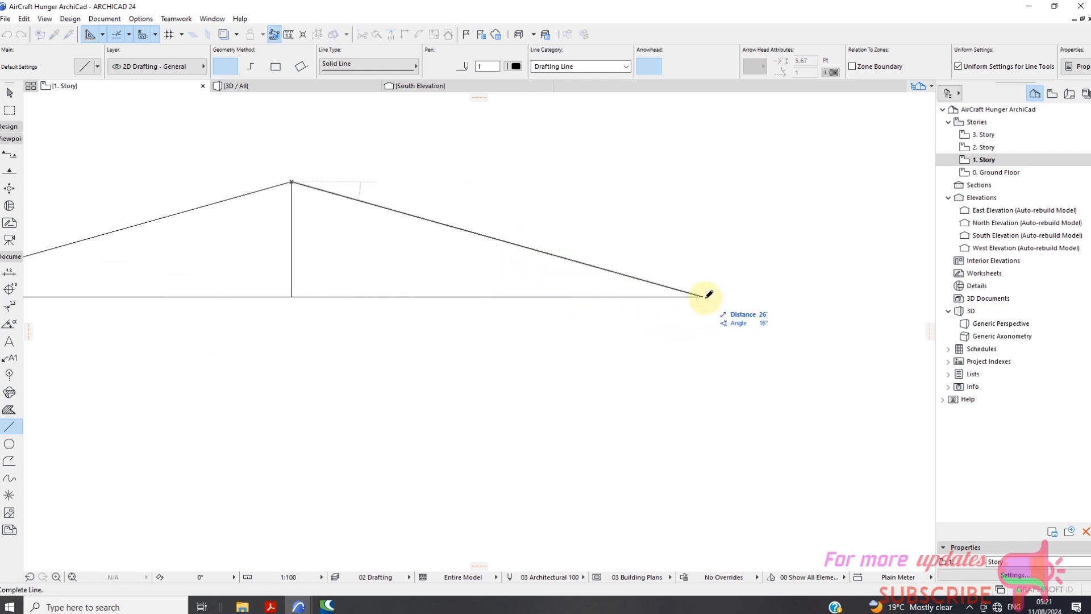
{"action": "left_click", "coordinate": [705, 295]}
{"action": "scroll", "coordinate": [621, 254], "scroll_direction": "down", "scroll_amount": 2}
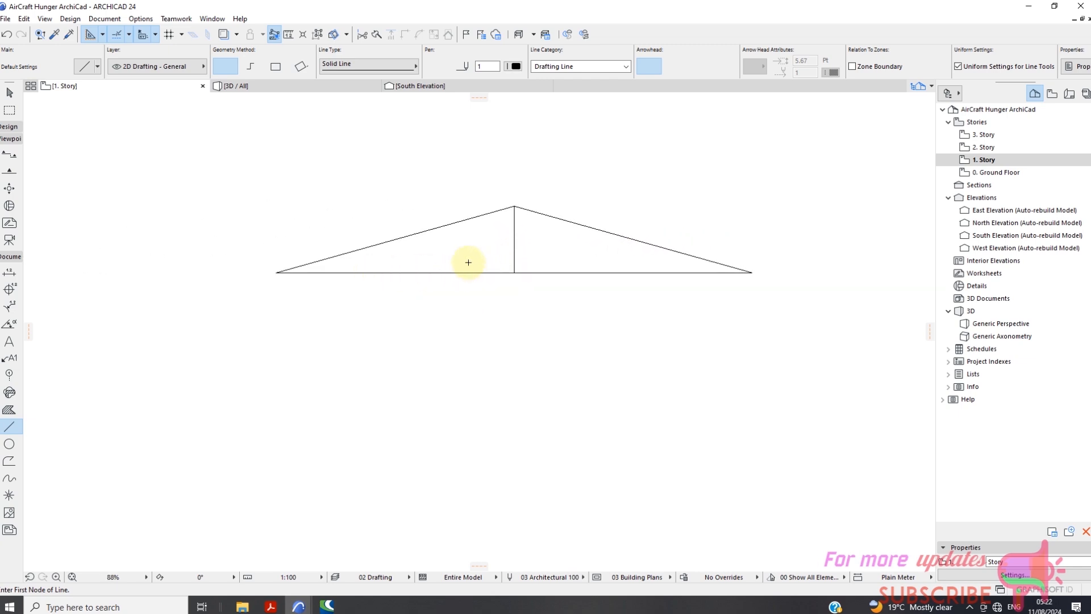
Copy the central vertical along the bottom chord to 7.5' and 15' west of the midpoint using Drag Multiple Copies.
{"action": "left_click", "coordinate": [9, 93]}
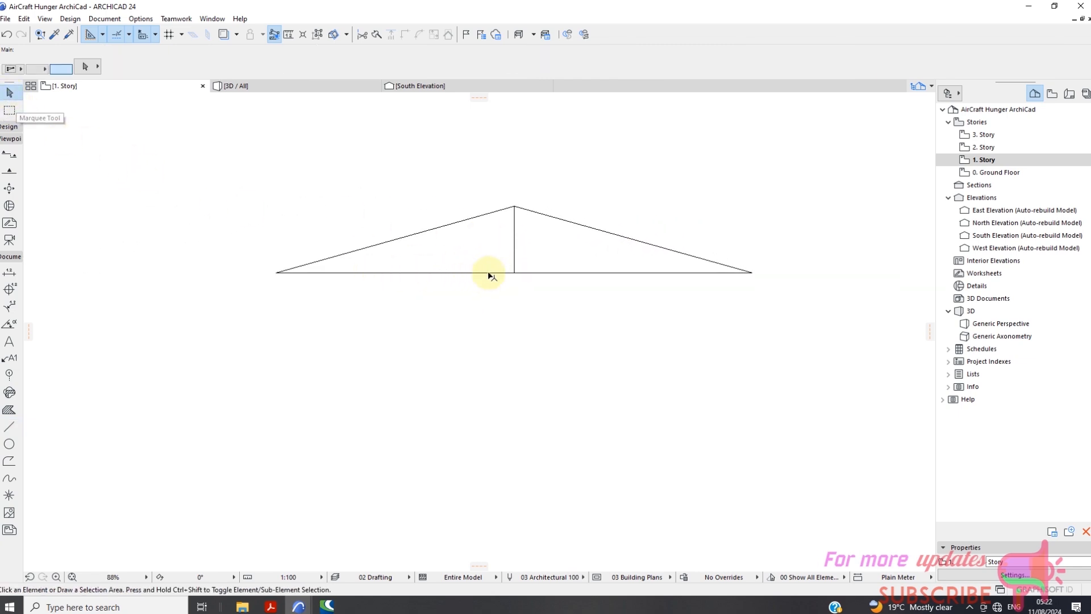
{"action": "left_click", "coordinate": [517, 258]}
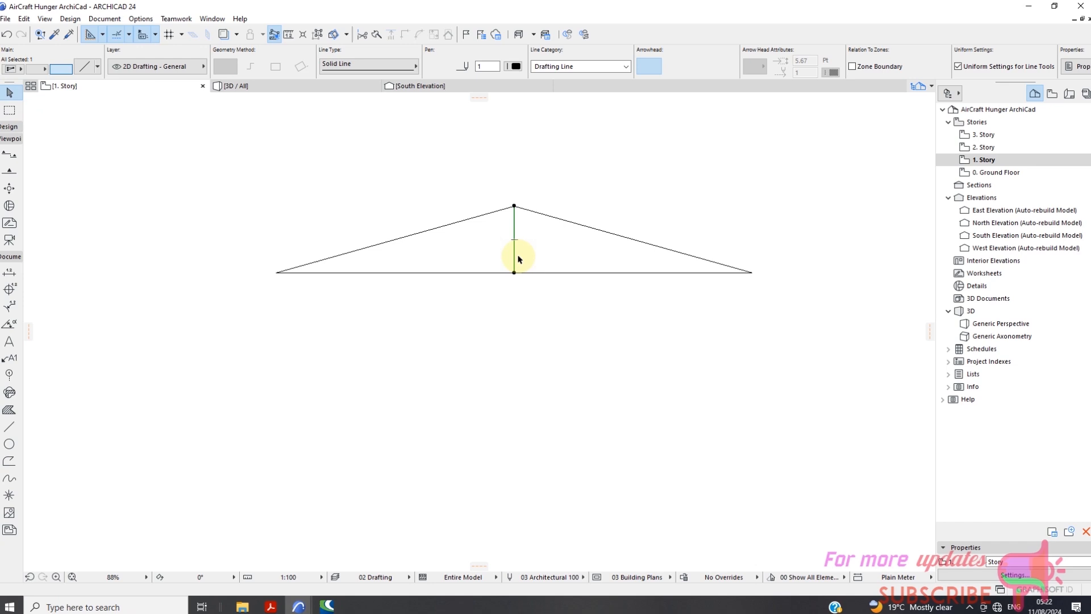
{"action": "right_click", "coordinate": [571, 191]}
{"action": "mouse_move", "coordinate": [603, 289]}
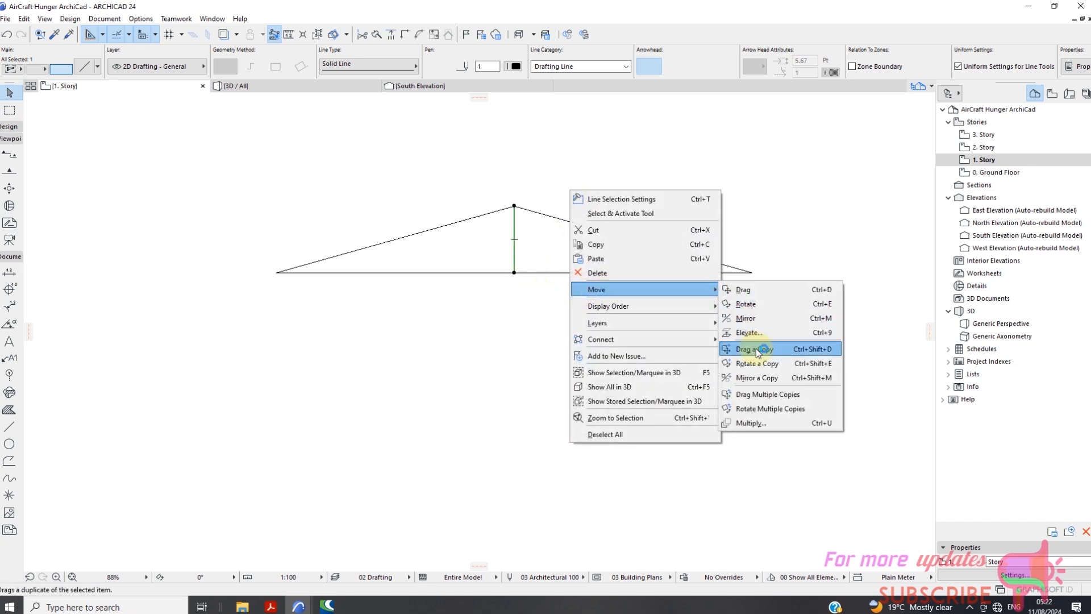
{"action": "left_click", "coordinate": [764, 394]}
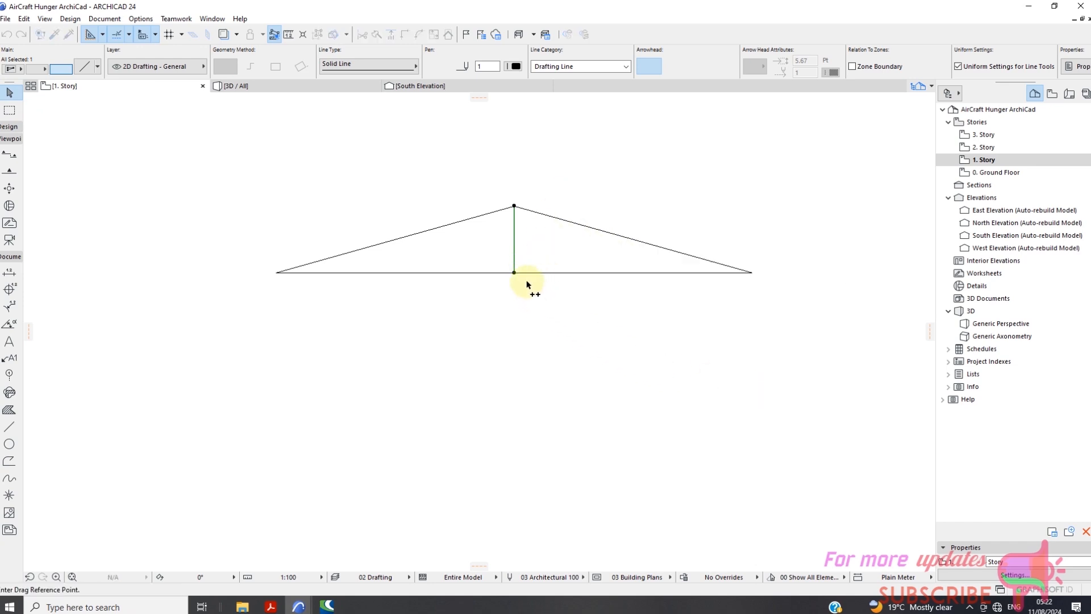
{"action": "left_click", "coordinate": [515, 273]}
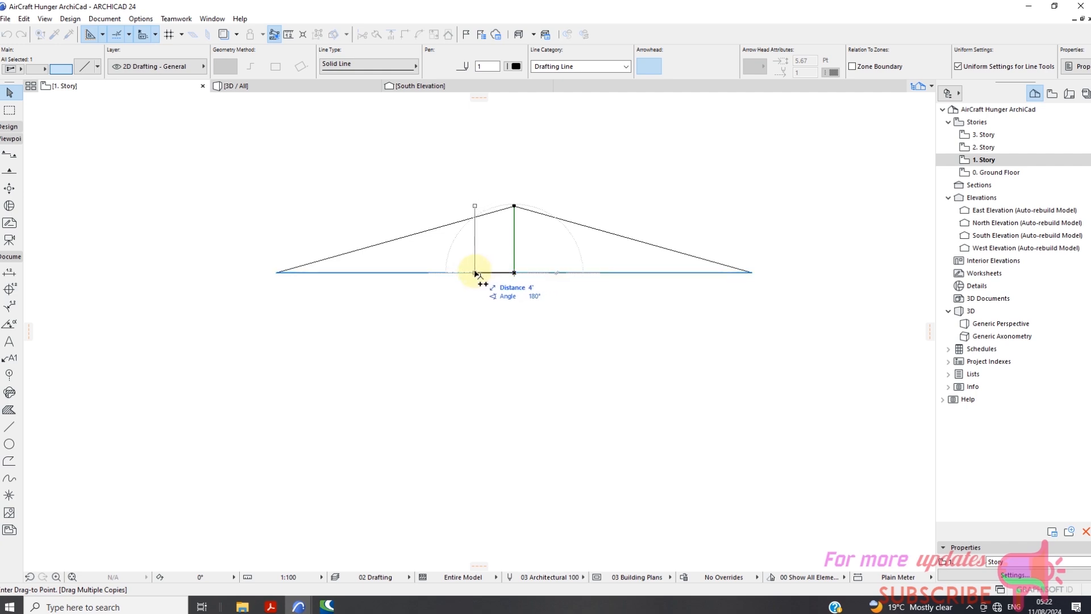
{"action": "type", "text": "7.5"}
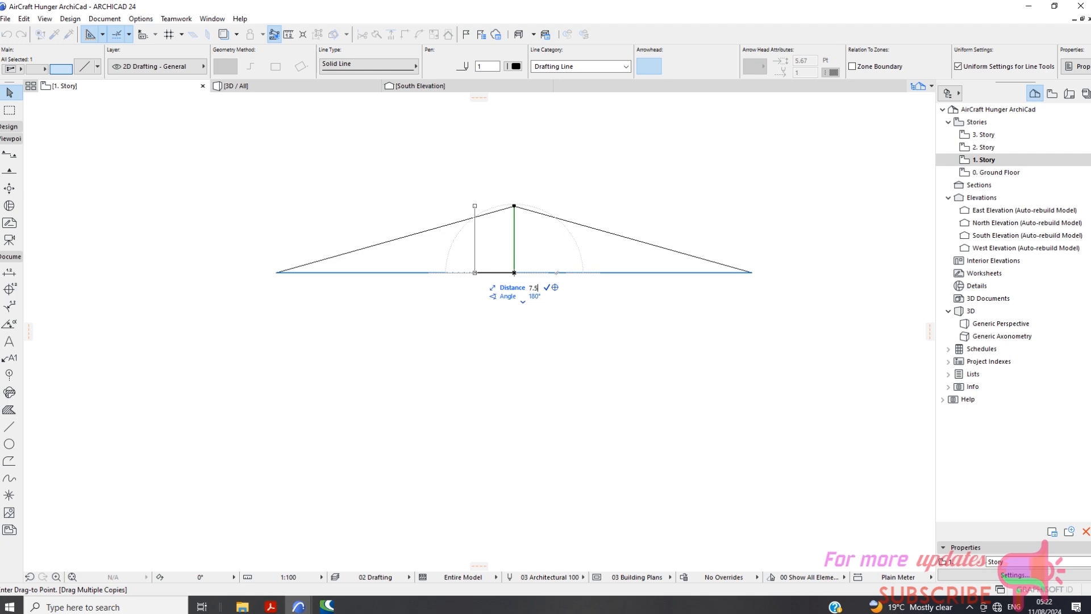
{"action": "key", "text": "Return"}
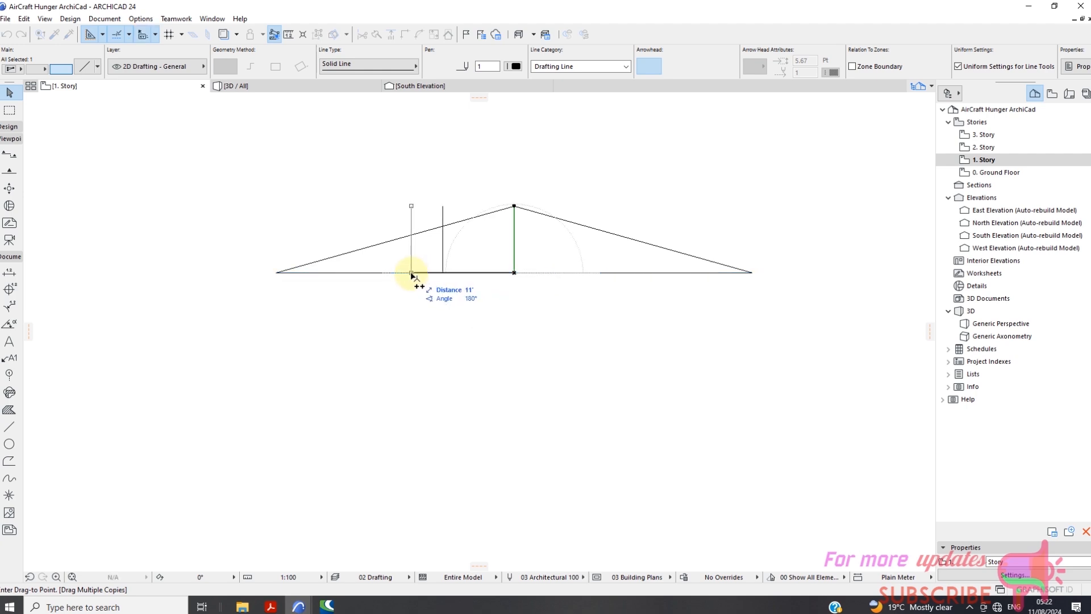
{"action": "type", "text": "5"}
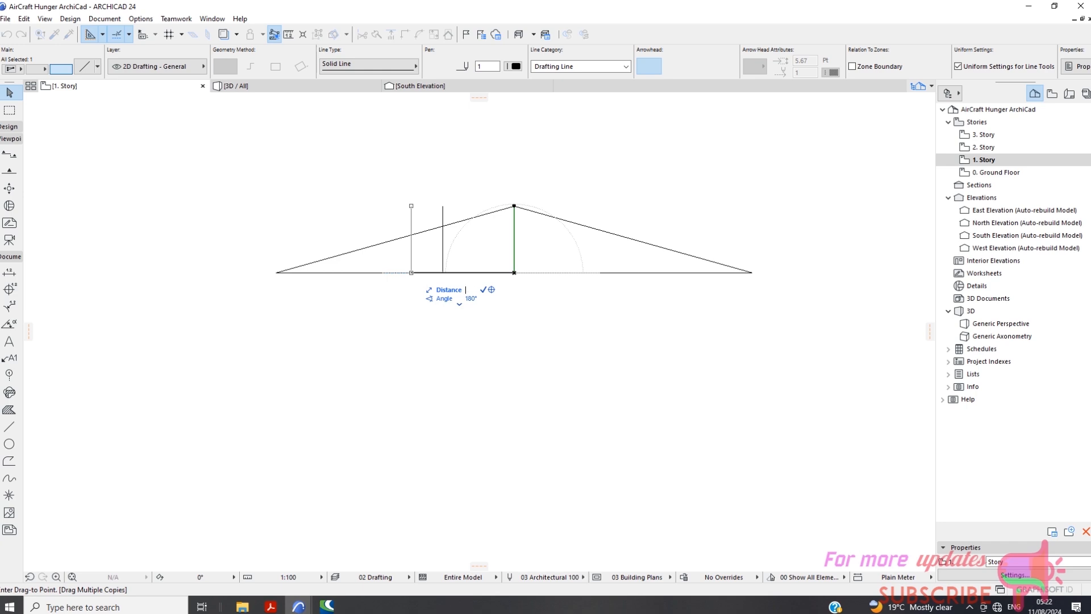
{"action": "type", "text": "5"}
{"action": "key", "text": "Return"}
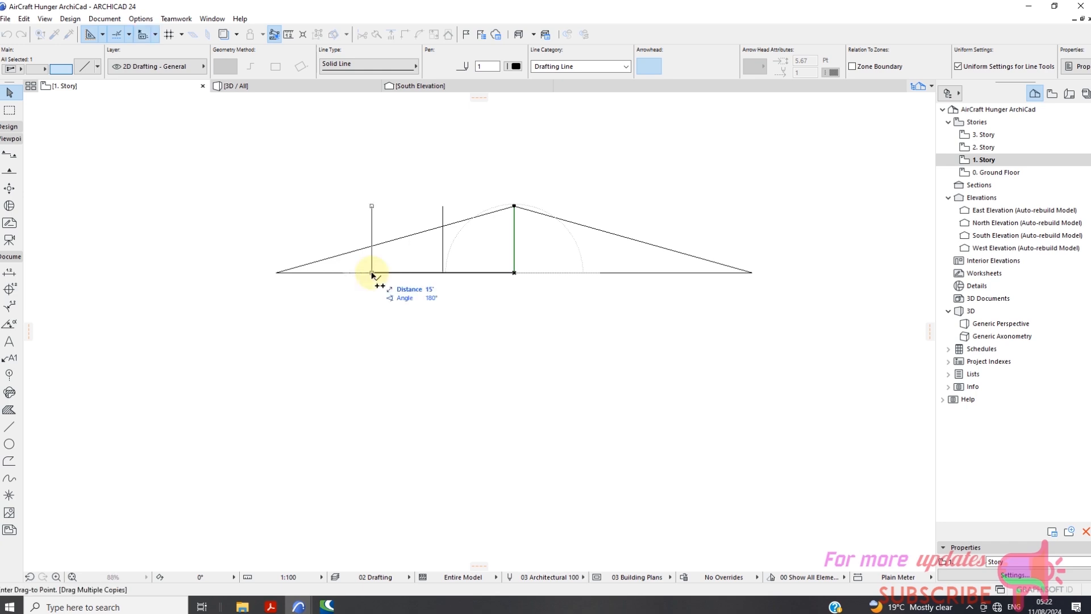
{"action": "left_click", "coordinate": [373, 274]}
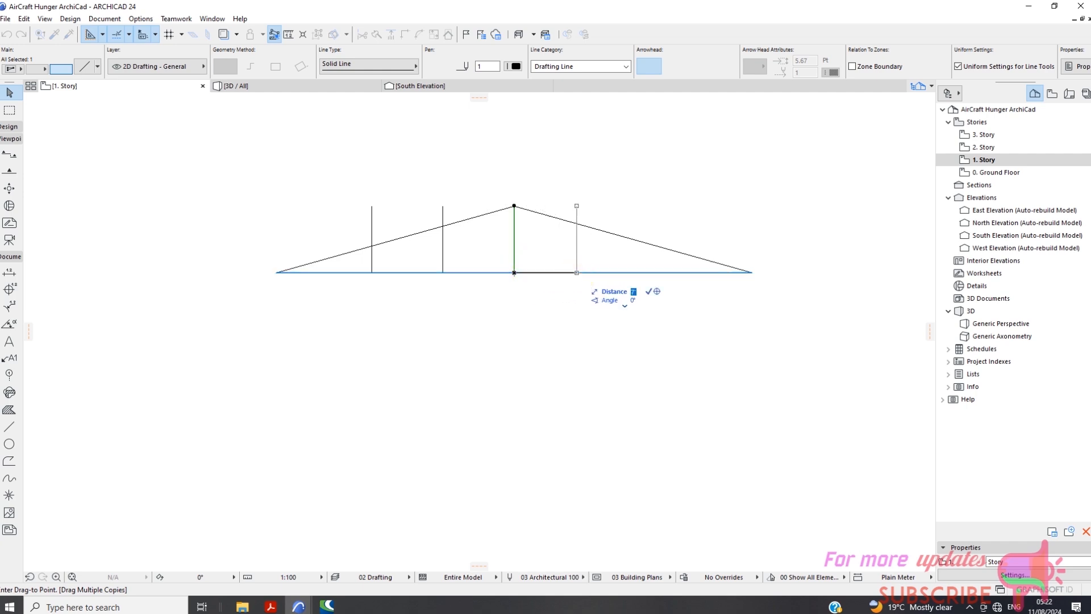
Place two more copies of the central vertical 7.5' and 15' east of the midpoint and finish the copying.
{"action": "type", "text": "7"}
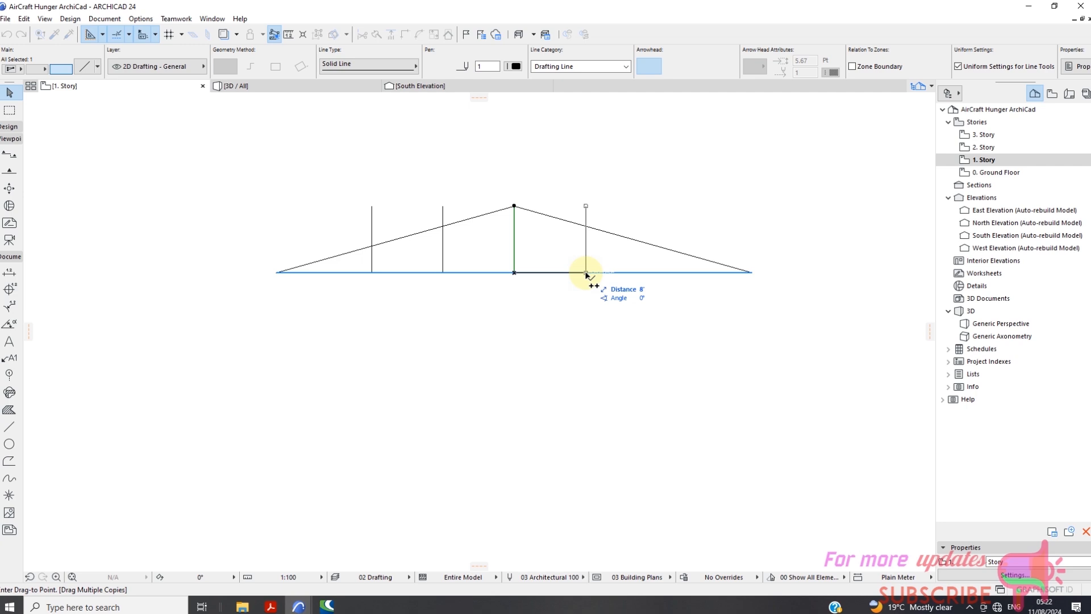
{"action": "left_click", "coordinate": [586, 272]}
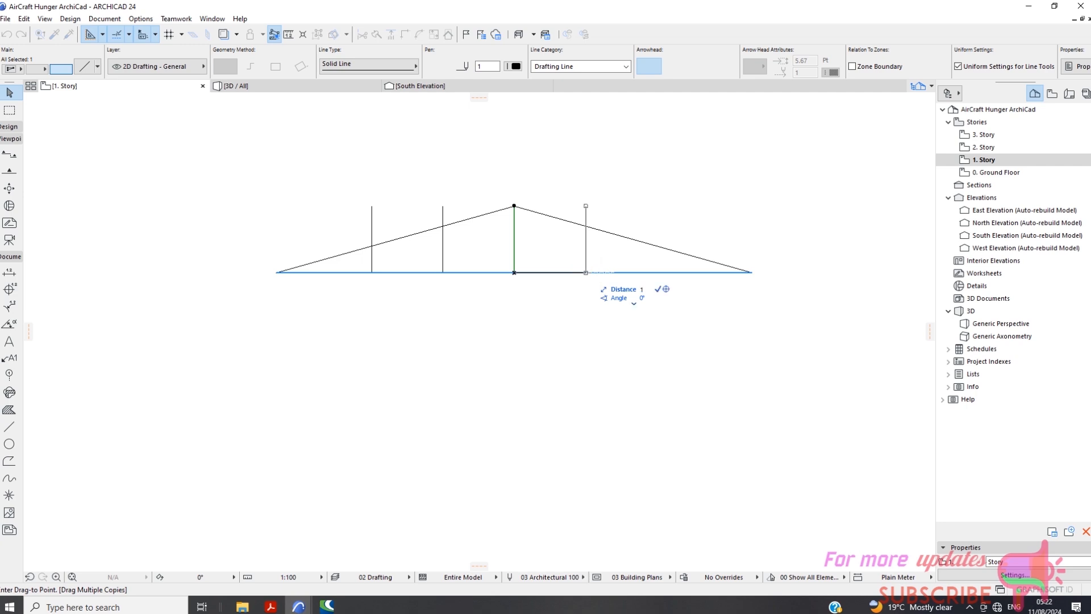
{"action": "left_click", "coordinate": [657, 272]}
{"action": "right_click", "coordinate": [658, 283]}
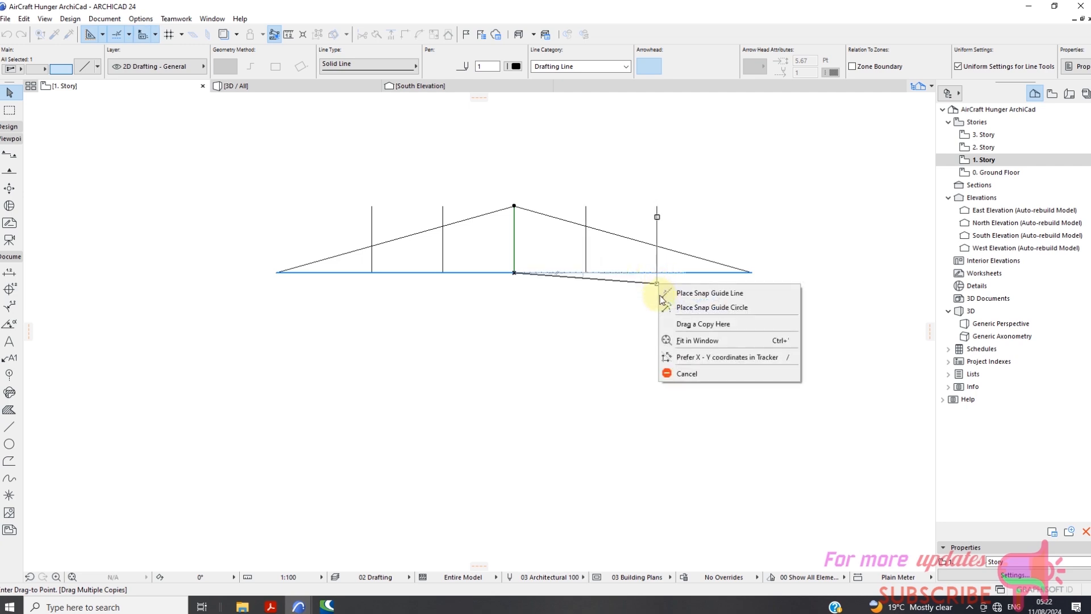
{"action": "left_click", "coordinate": [688, 375]}
Trim the four copied verticals where they extend above the sloping top chords and clear the selection.
{"action": "left_click", "coordinate": [646, 243]}
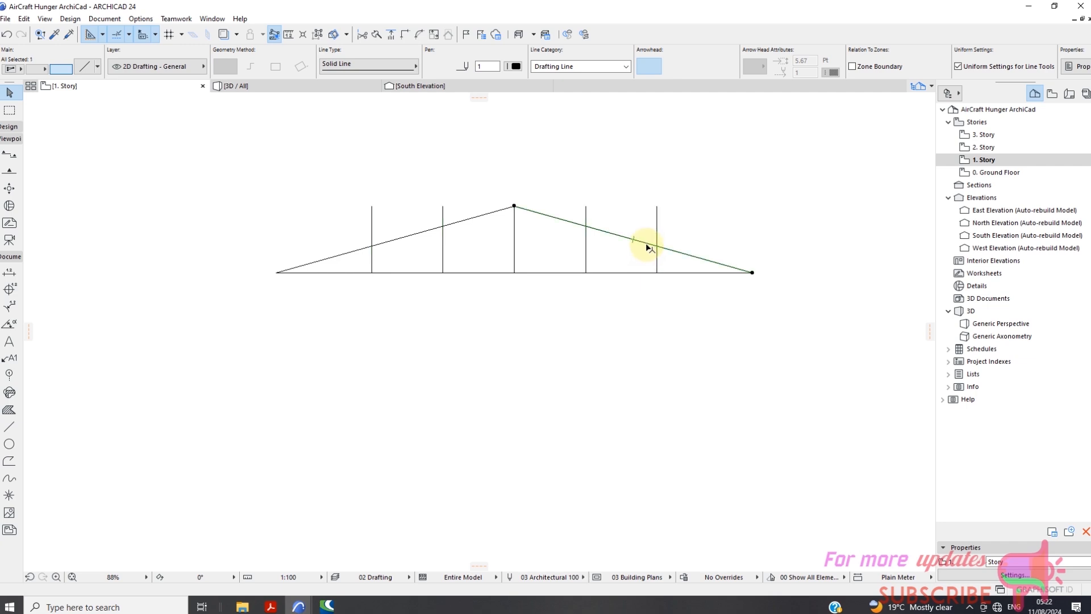
{"action": "left_click", "coordinate": [658, 215], "text": "ctrl"}
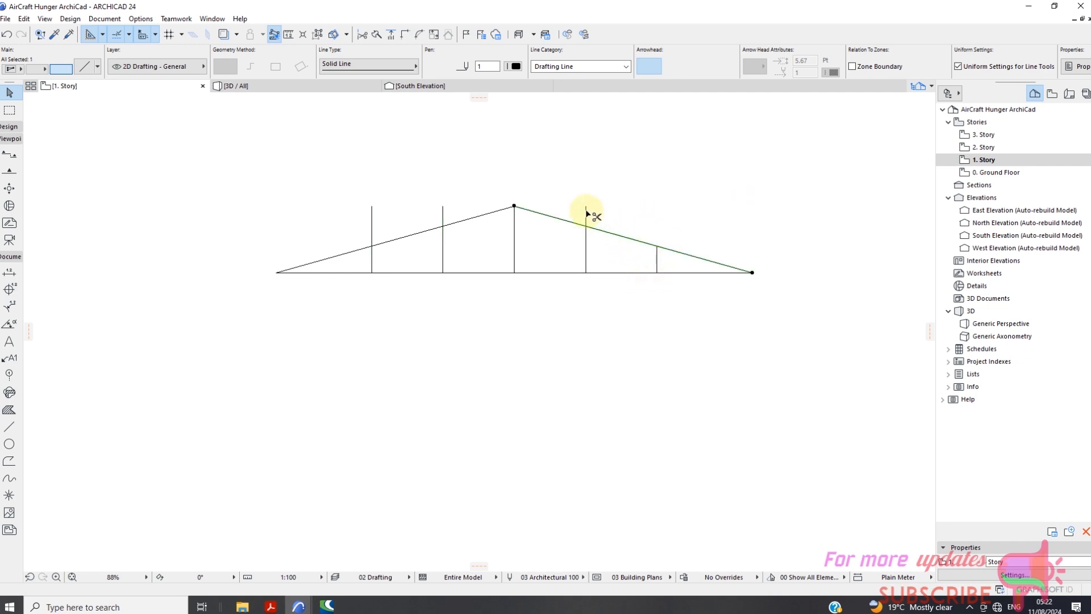
{"action": "left_click", "coordinate": [586, 216], "text": "ctrl"}
{"action": "left_click", "coordinate": [443, 215], "text": "ctrl"}
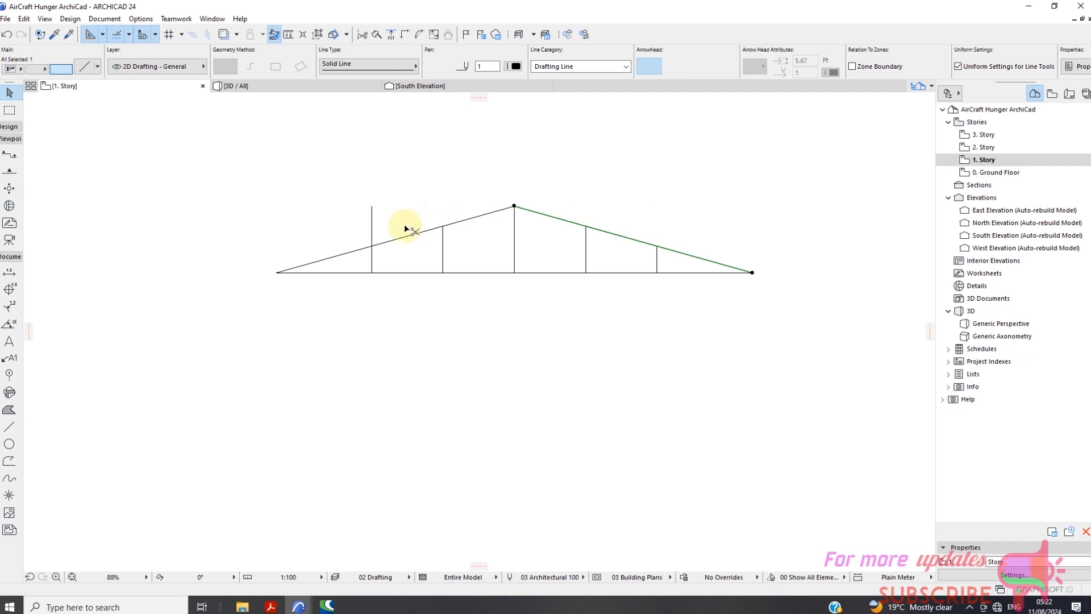
{"action": "left_click", "coordinate": [372, 225], "text": "ctrl"}
{"action": "left_click", "coordinate": [394, 197]}
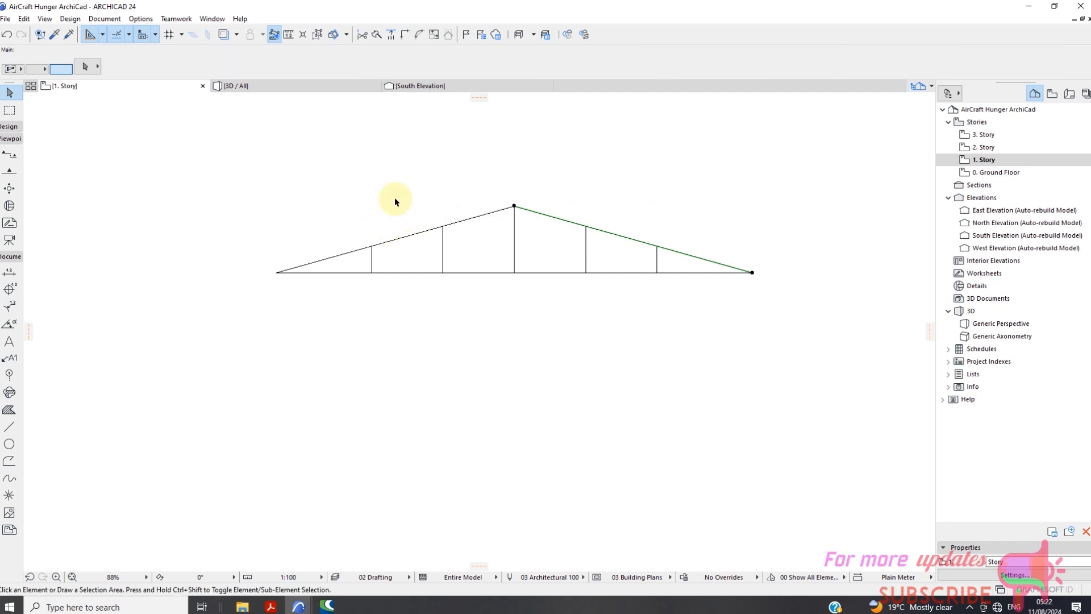
Draw two diagonals in the truss's west half, from each copied vertical's base to the top of the next vertical toward the ridge.
{"action": "left_click", "coordinate": [9, 429]}
{"action": "scroll", "coordinate": [417, 287], "scroll_direction": "up", "scroll_amount": 3}
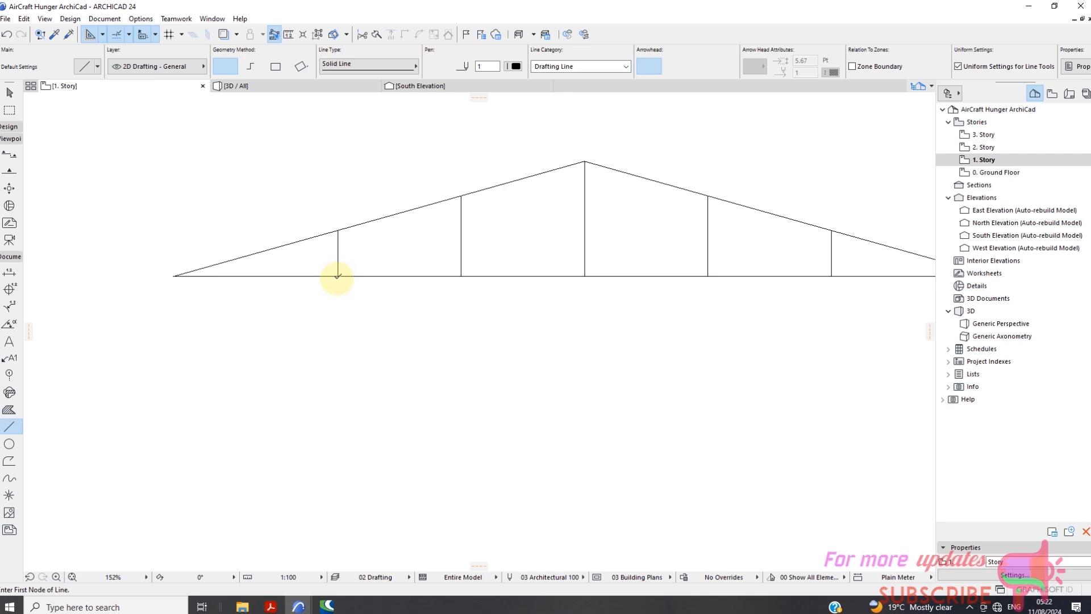
{"action": "left_click", "coordinate": [338, 276]}
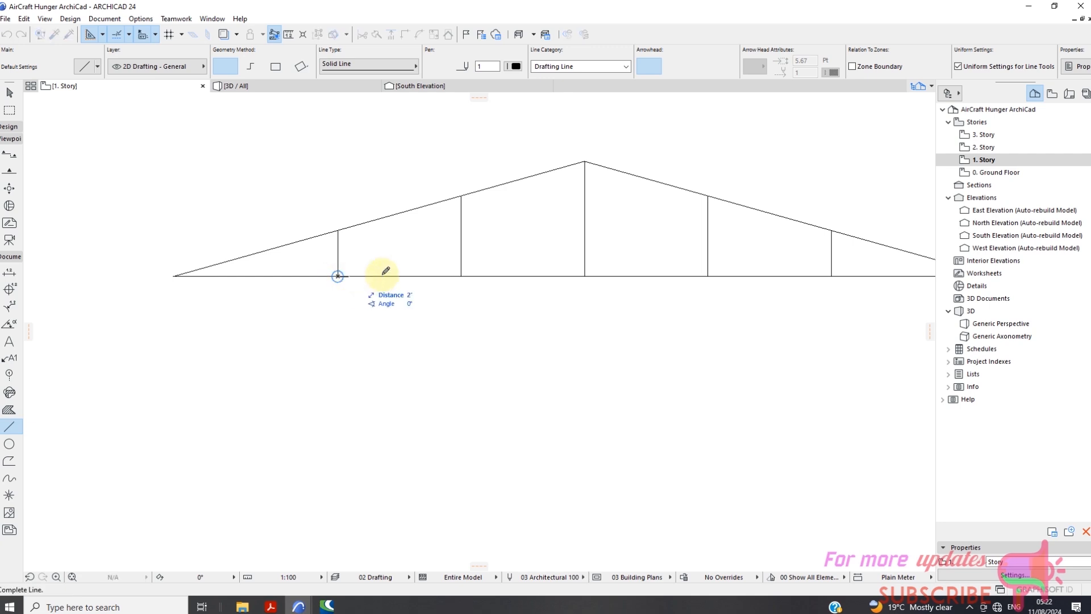
{"action": "left_click", "coordinate": [461, 196]}
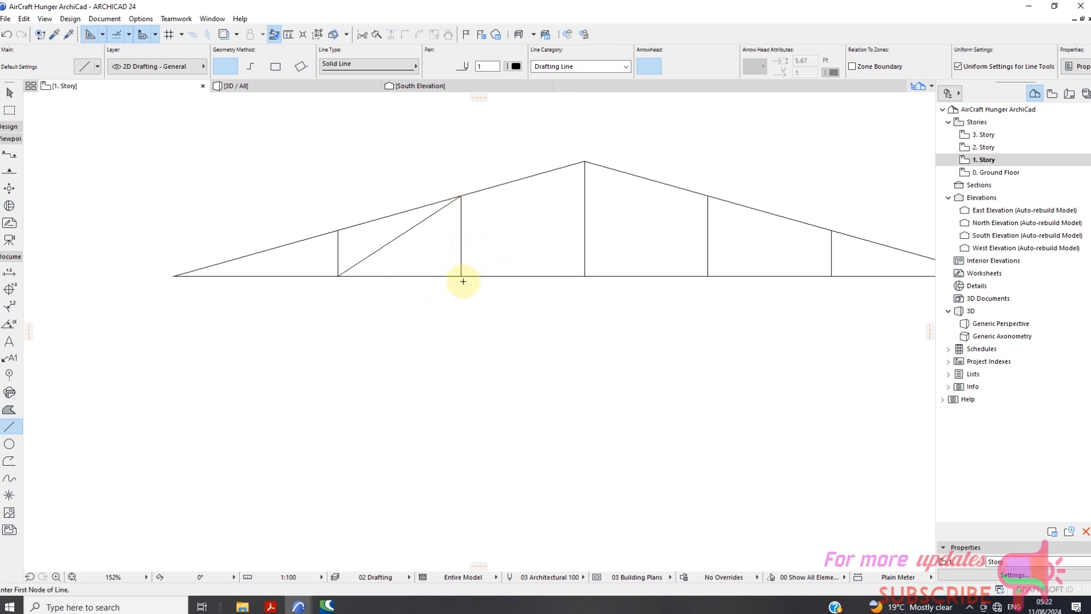
{"action": "left_click", "coordinate": [461, 276]}
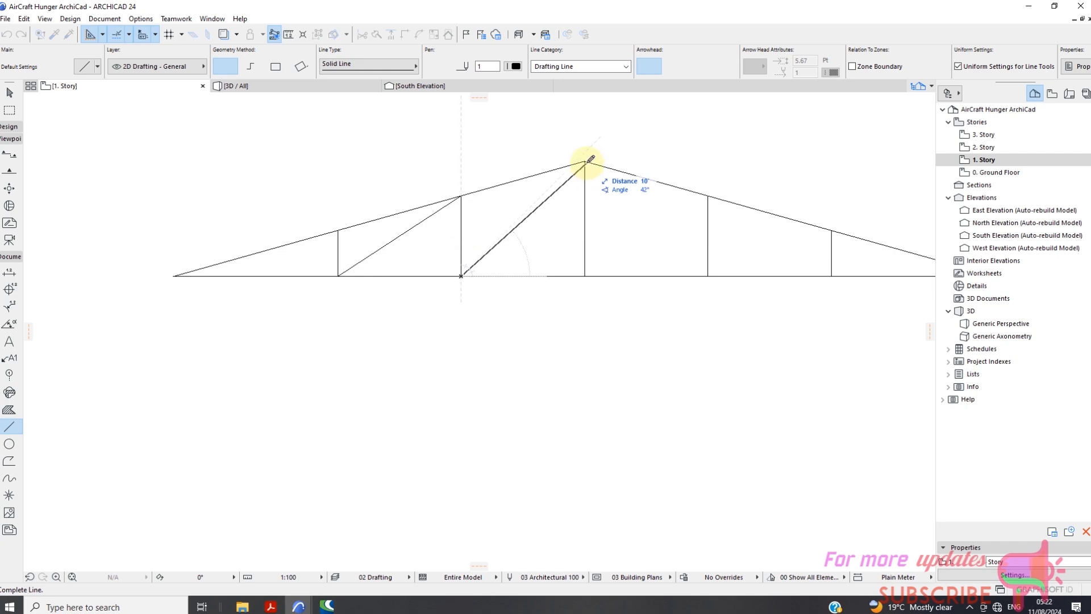
{"action": "scroll", "coordinate": [588, 159], "scroll_direction": "up", "scroll_amount": 2}
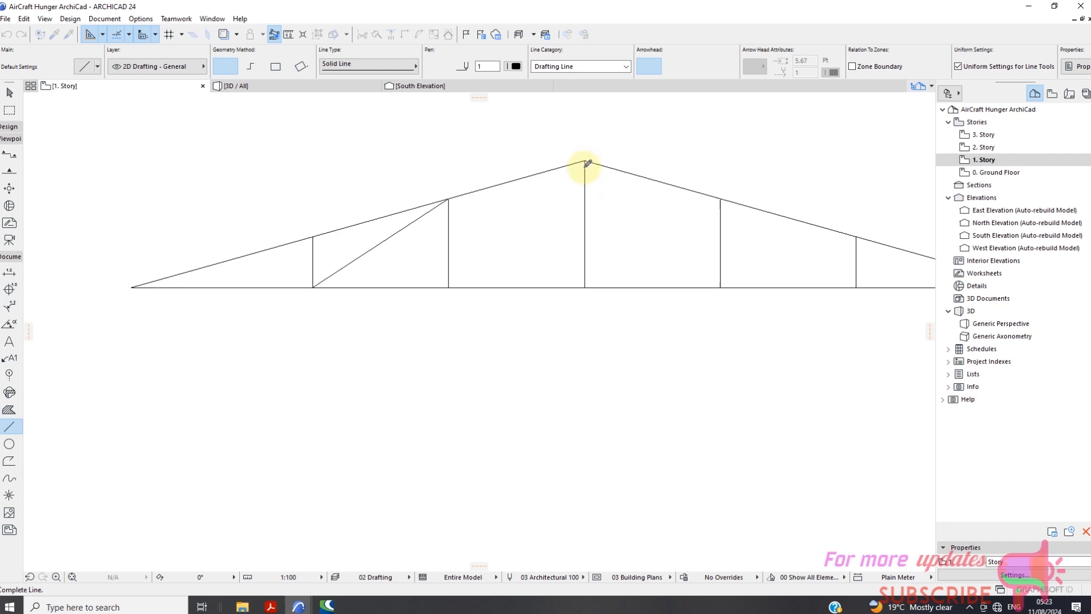
{"action": "left_click", "coordinate": [586, 156]}
Draw two mirrored diagonals in the truss's east half, from each copied vertical's base to the top of the next vertical inward.
{"action": "scroll", "coordinate": [483, 168], "scroll_direction": "down", "scroll_amount": 4}
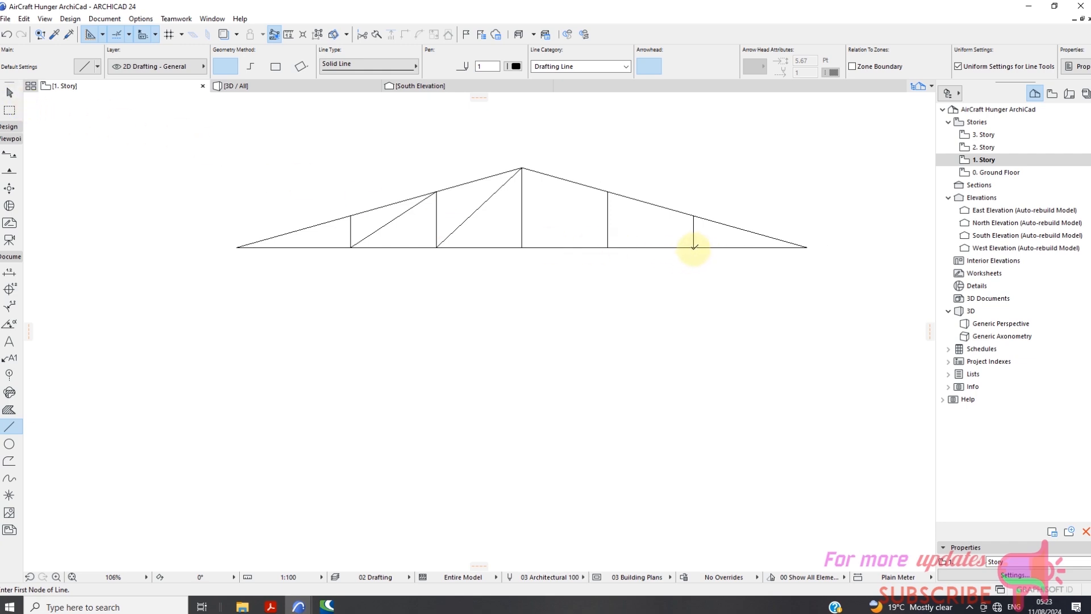
{"action": "scroll", "coordinate": [694, 246], "scroll_direction": "up", "scroll_amount": 3}
{"action": "left_click", "coordinate": [694, 245]}
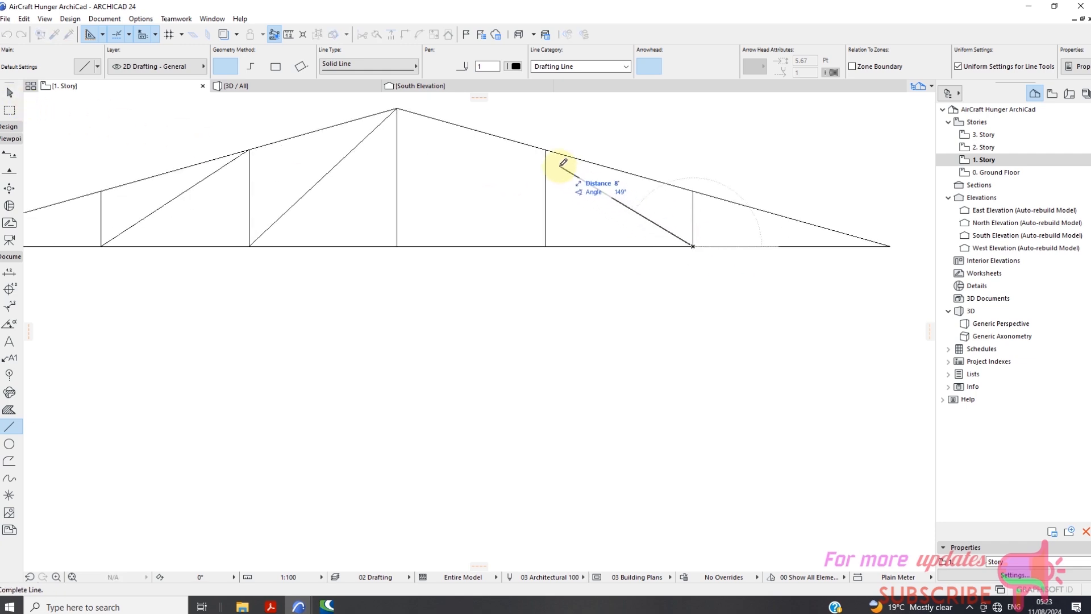
{"action": "left_click", "coordinate": [545, 150]}
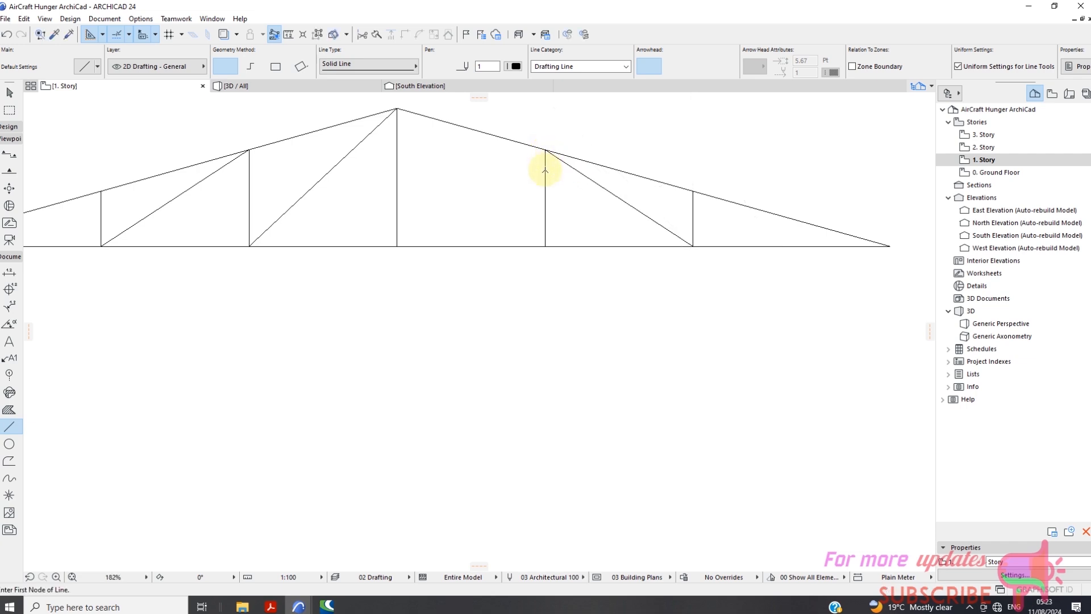
{"action": "left_click", "coordinate": [547, 246]}
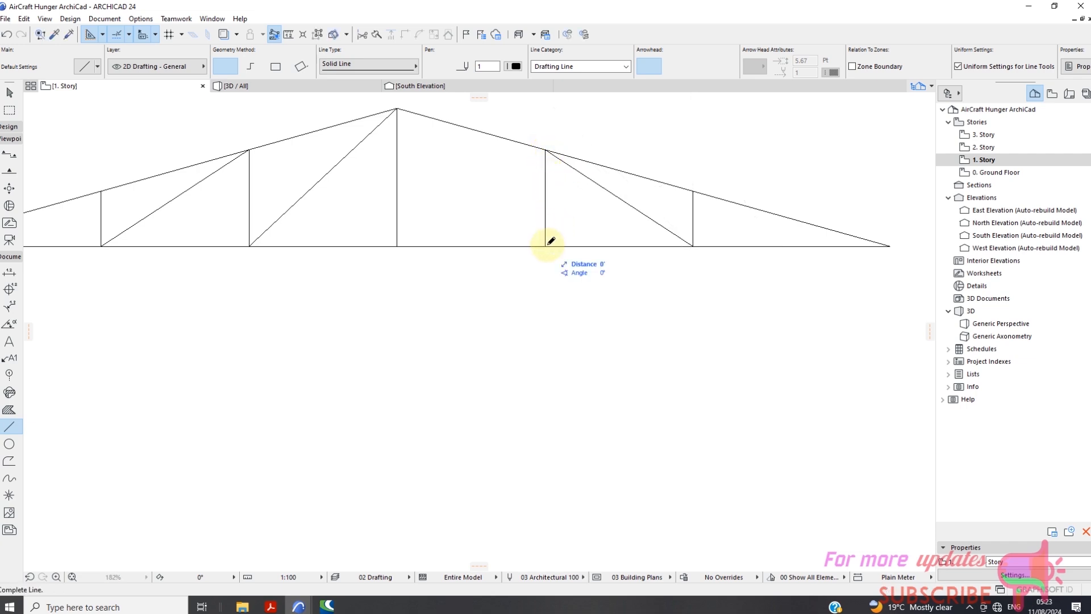
{"action": "left_click", "coordinate": [398, 108]}
{"action": "scroll", "coordinate": [529, 170], "scroll_direction": "down", "scroll_amount": 5}
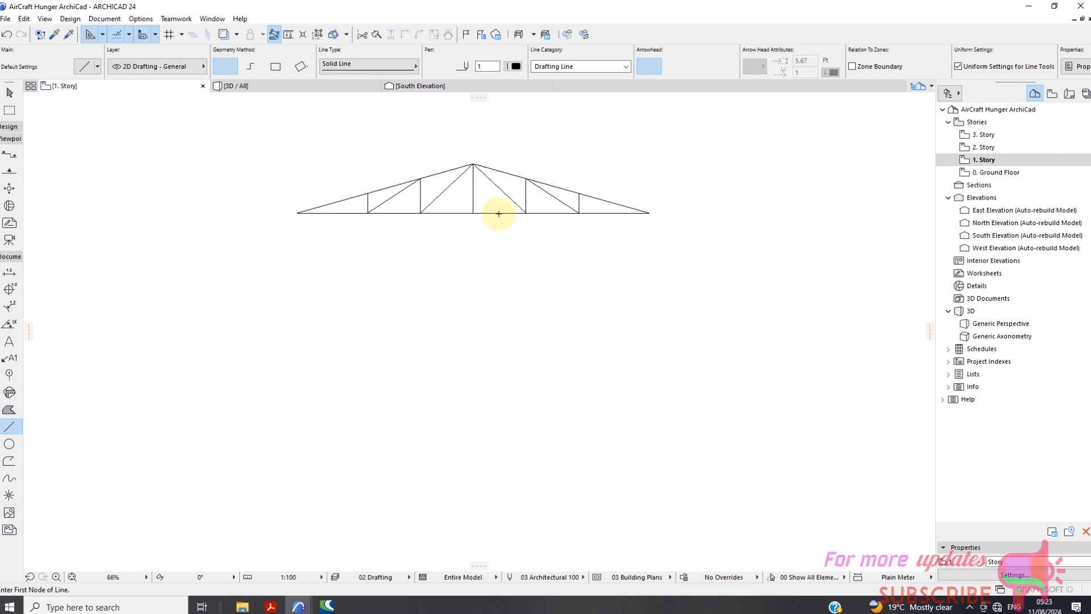
Leave line drawing and select all the lines of the truss profile south of the hangar plan.
{"action": "left_click", "coordinate": [9, 92]}
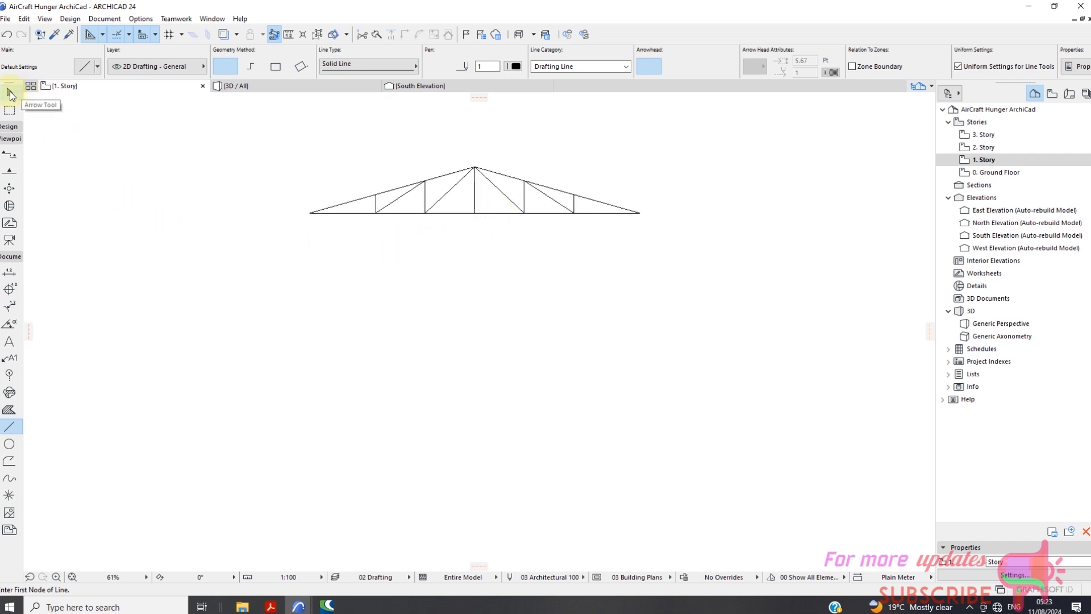
{"action": "scroll", "coordinate": [567, 246], "scroll_direction": "down", "scroll_amount": 2}
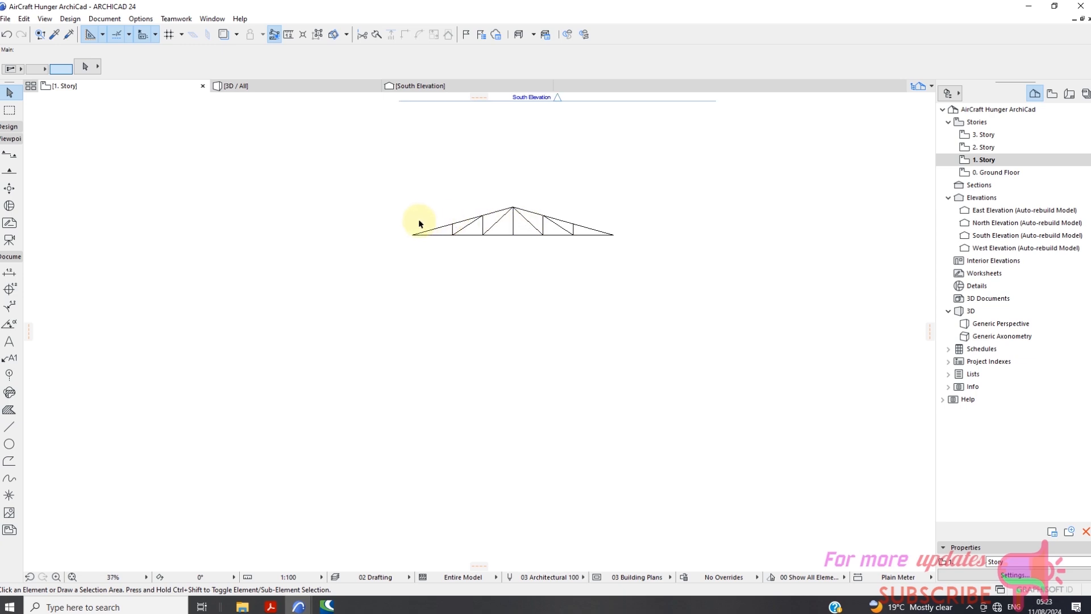
{"action": "scroll", "coordinate": [393, 245], "scroll_direction": "up", "scroll_amount": 1}
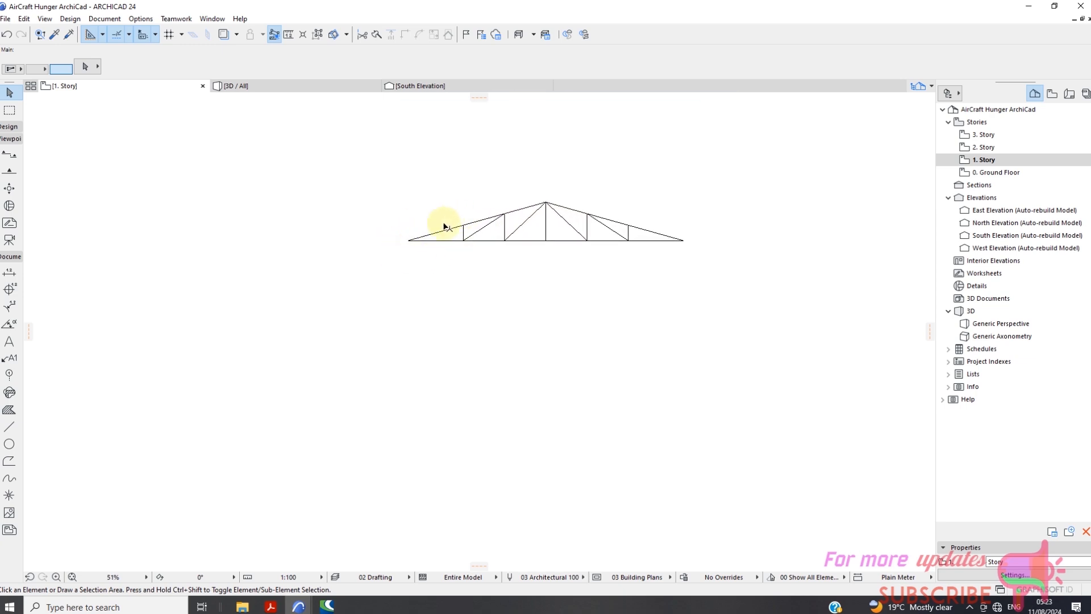
{"action": "scroll", "coordinate": [426, 270], "scroll_direction": "down", "scroll_amount": 1}
{"action": "scroll", "coordinate": [430, 281], "scroll_direction": "down", "scroll_amount": 4}
{"action": "scroll", "coordinate": [493, 144], "scroll_direction": "up", "scroll_amount": 2}
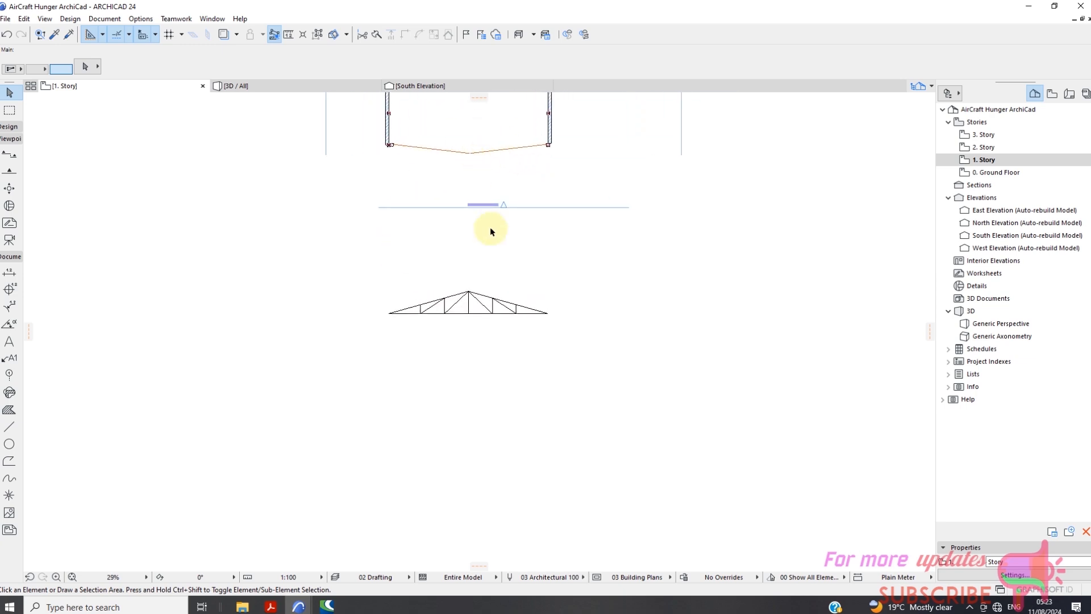
{"action": "left_click", "coordinate": [335, 252]}
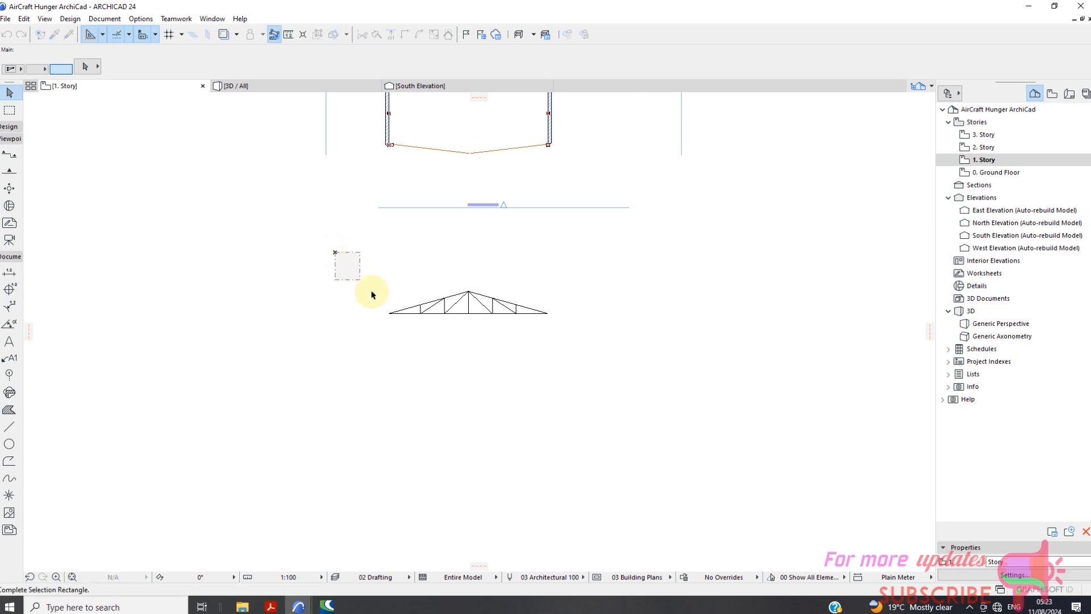
{"action": "left_click", "coordinate": [568, 347]}
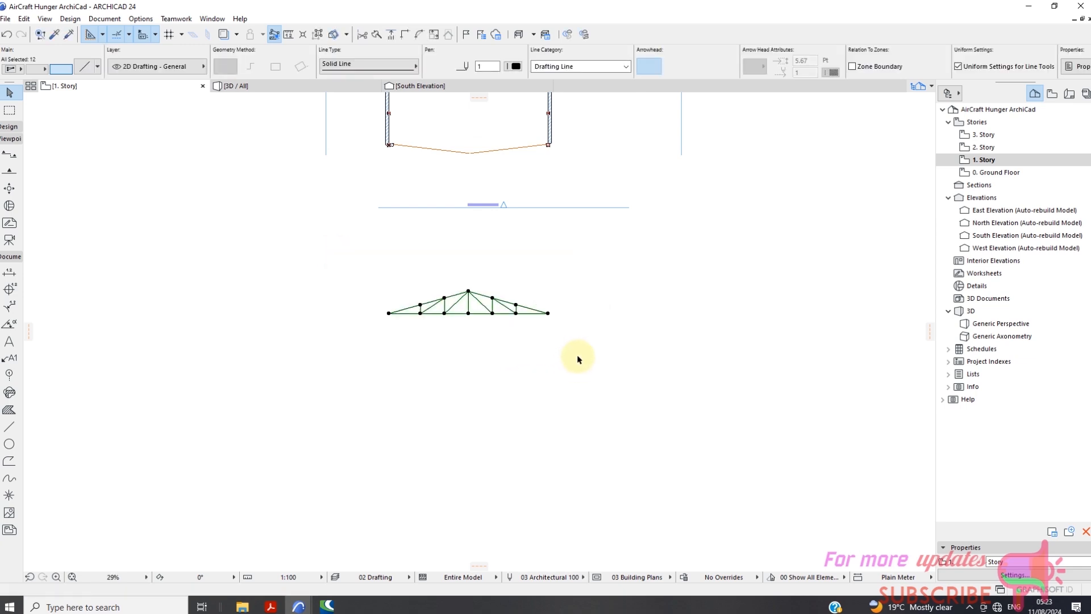
Start creating a truss from the selected lines with TrussMaker and choose Timber construction.
{"action": "left_click", "coordinate": [70, 19]}
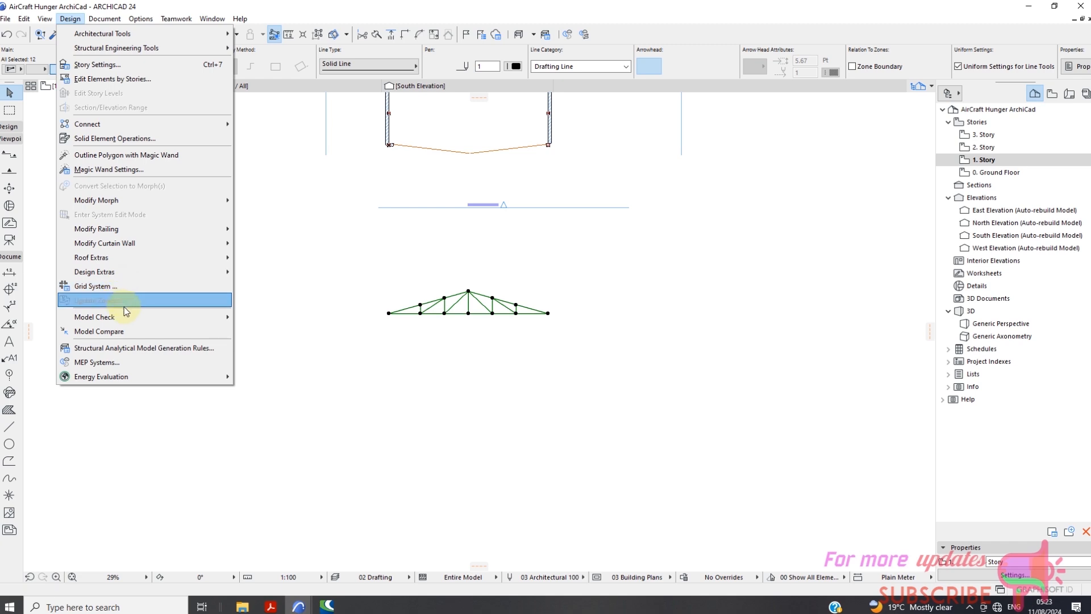
{"action": "mouse_move", "coordinate": [112, 279]}
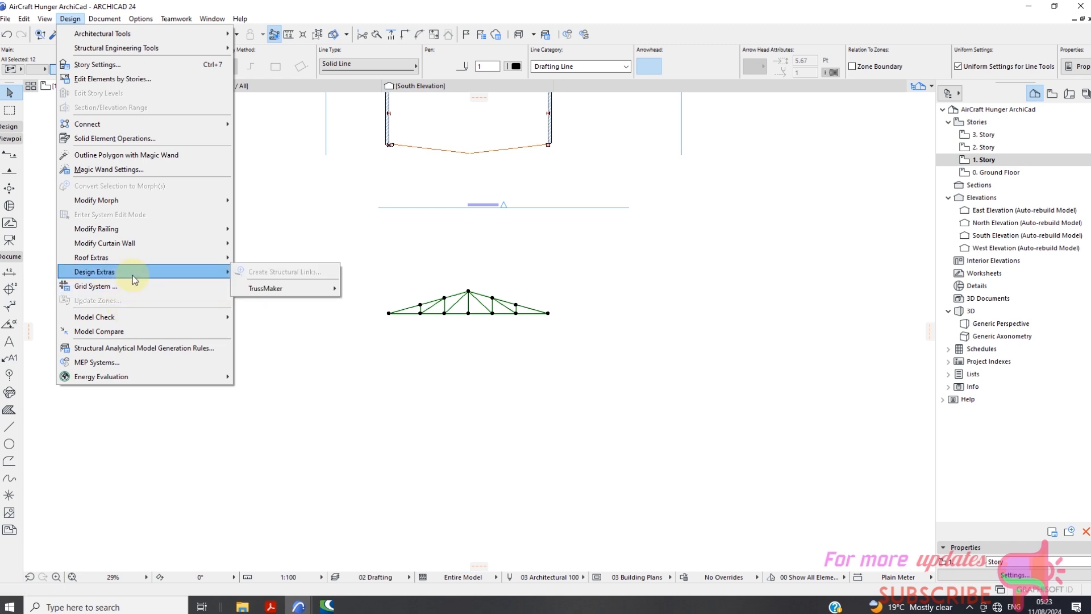
{"action": "mouse_move", "coordinate": [328, 295]}
{"action": "left_click", "coordinate": [372, 288]}
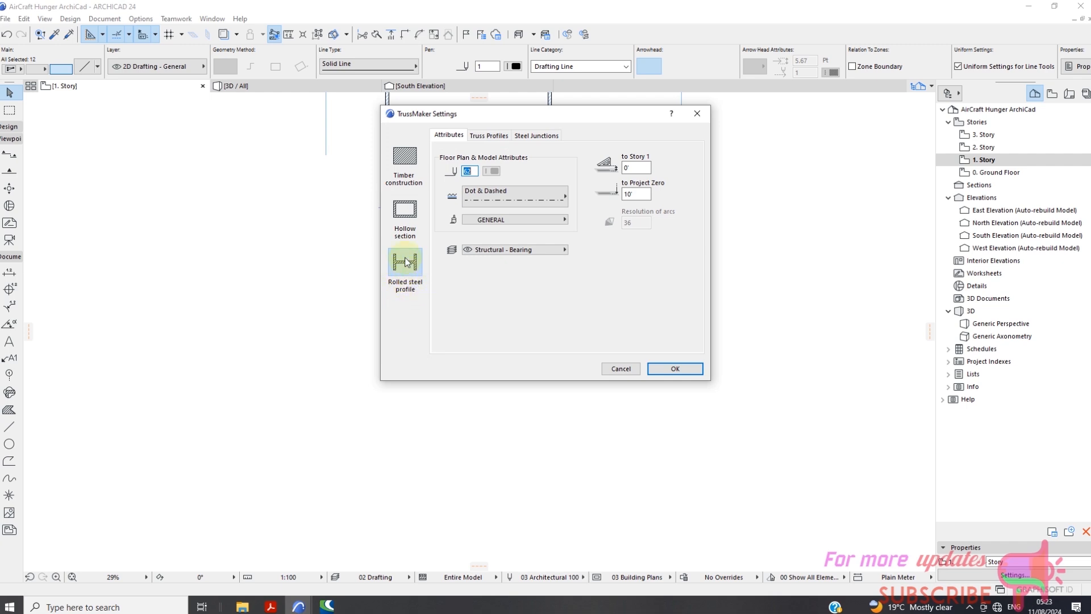
{"action": "left_click", "coordinate": [406, 173]}
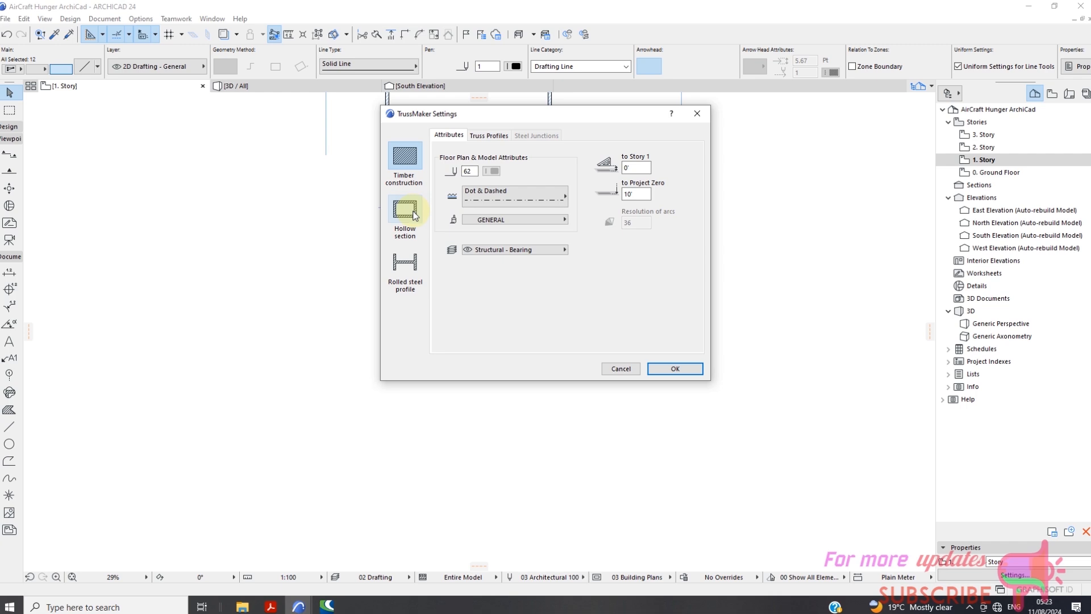
Set the timber cross-section size for the truss members and save the truss as Truss 2 in the Embedded Library.
{"action": "left_click", "coordinate": [488, 137]}
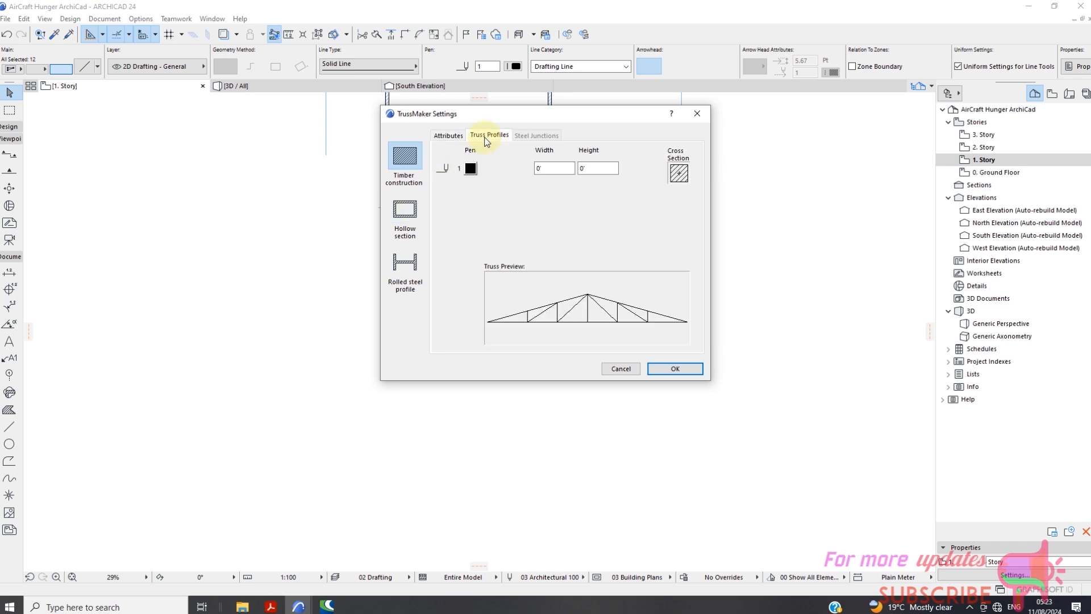
{"action": "left_click", "coordinate": [551, 170]}
{"action": "left_click", "coordinate": [666, 369]}
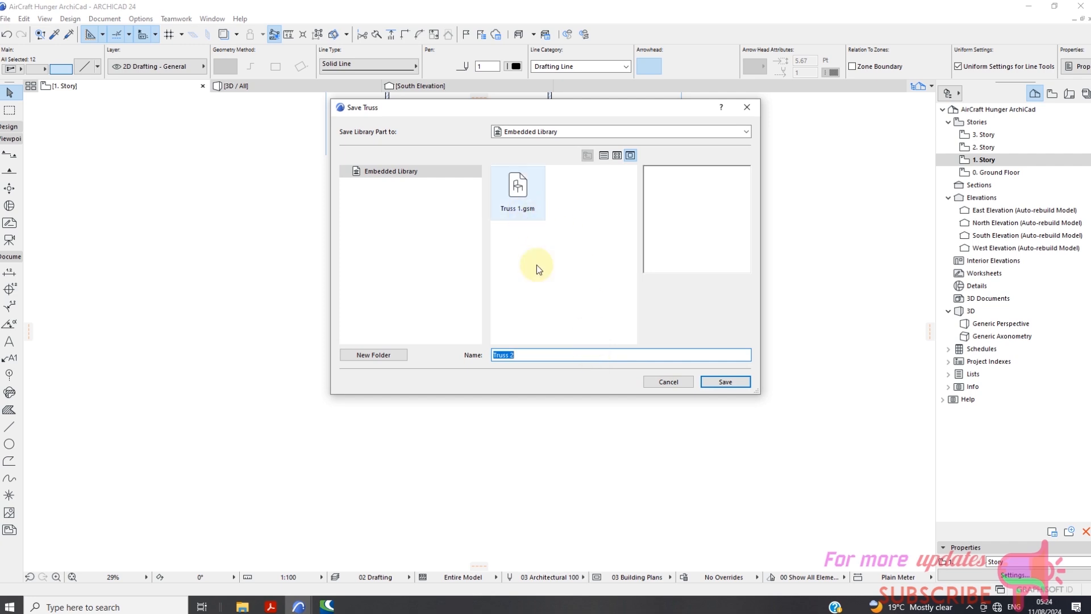
{"action": "left_click", "coordinate": [717, 384]}
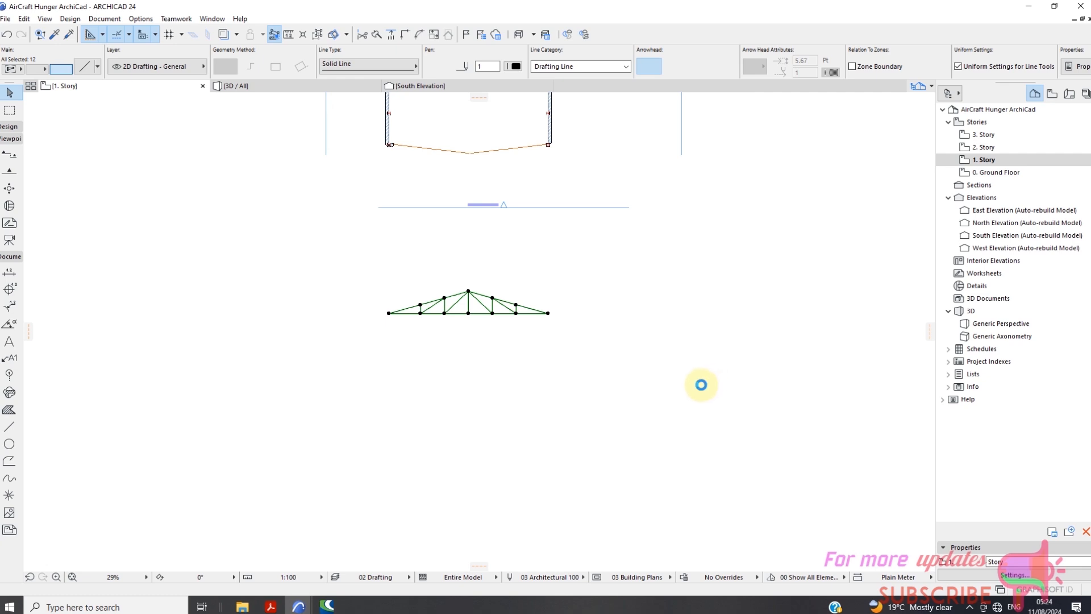
Clear the selection and examine how the new truss lines up with the hangar plan.
{"action": "scroll", "coordinate": [489, 319], "scroll_direction": "up", "scroll_amount": 2}
{"action": "scroll", "coordinate": [511, 305], "scroll_direction": "down", "scroll_amount": 4}
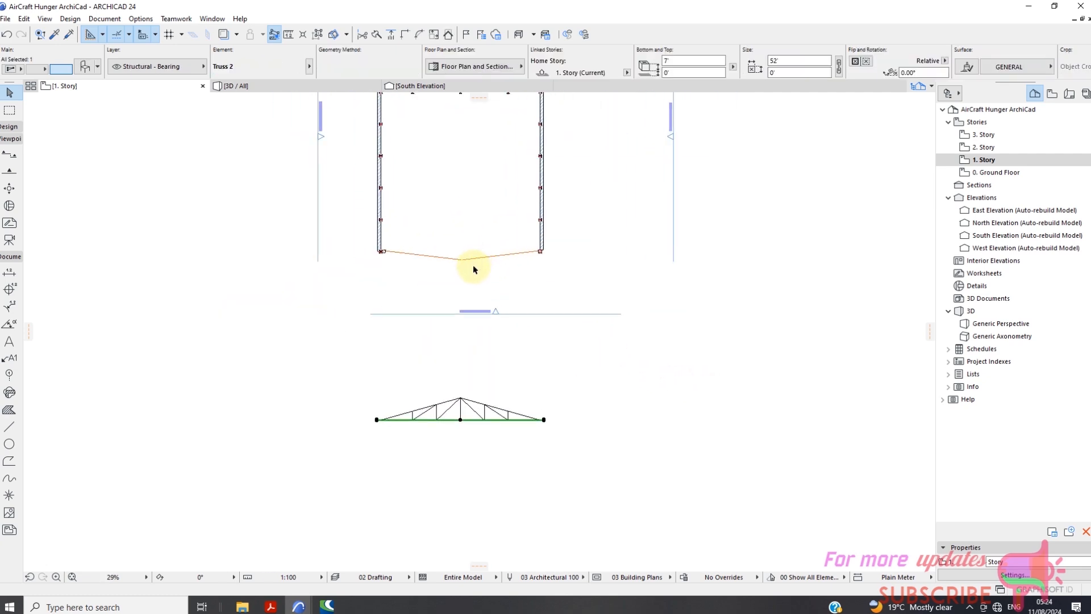
{"action": "scroll", "coordinate": [473, 265], "scroll_direction": "down", "scroll_amount": 1}
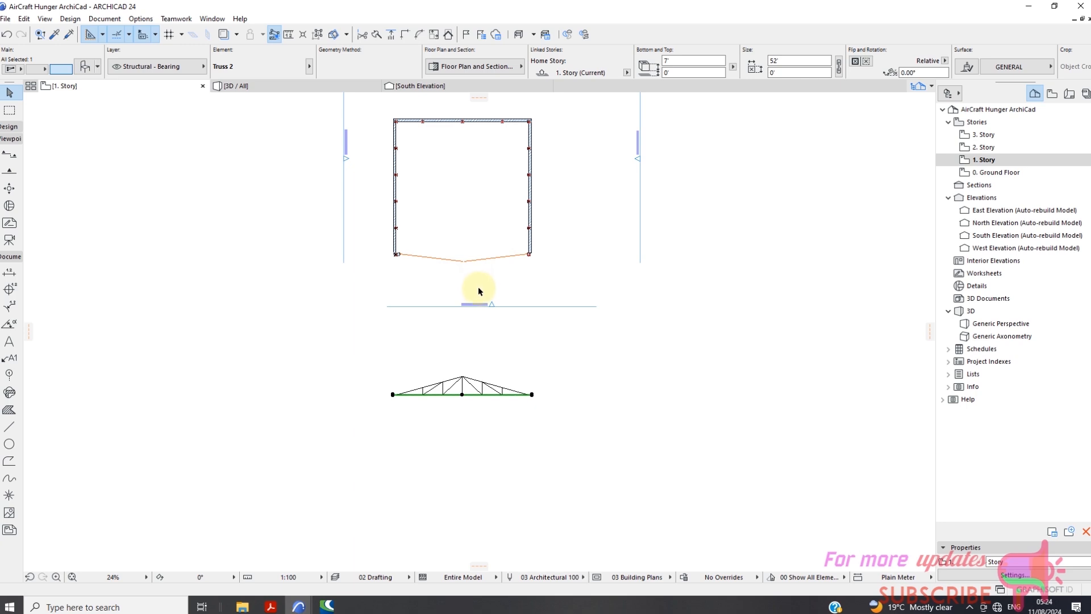
{"action": "left_click", "coordinate": [478, 287]}
{"action": "scroll", "coordinate": [502, 286], "scroll_direction": "down", "scroll_amount": 2}
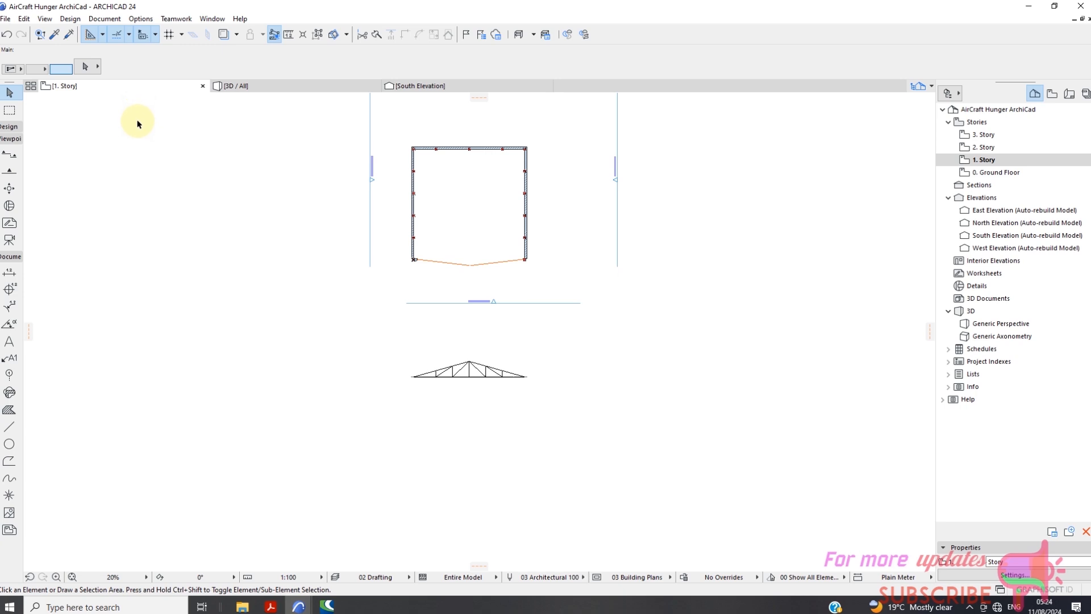
{"action": "scroll", "coordinate": [535, 242], "scroll_direction": "up", "scroll_amount": 3}
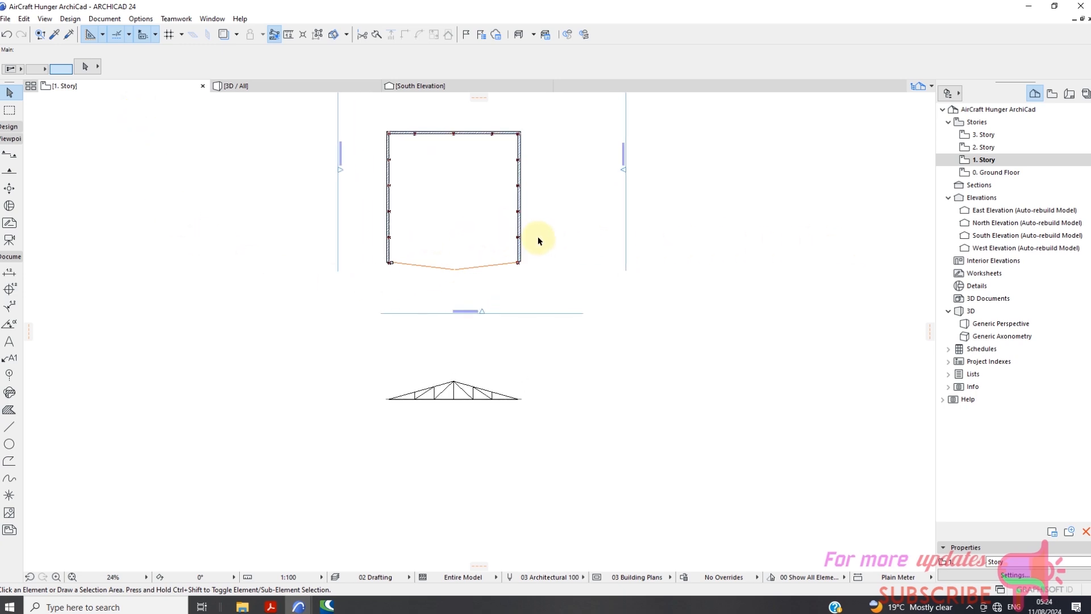
{"action": "scroll", "coordinate": [524, 258], "scroll_direction": "down", "scroll_amount": 2}
{"action": "scroll", "coordinate": [523, 264], "scroll_direction": "down", "scroll_amount": 1}
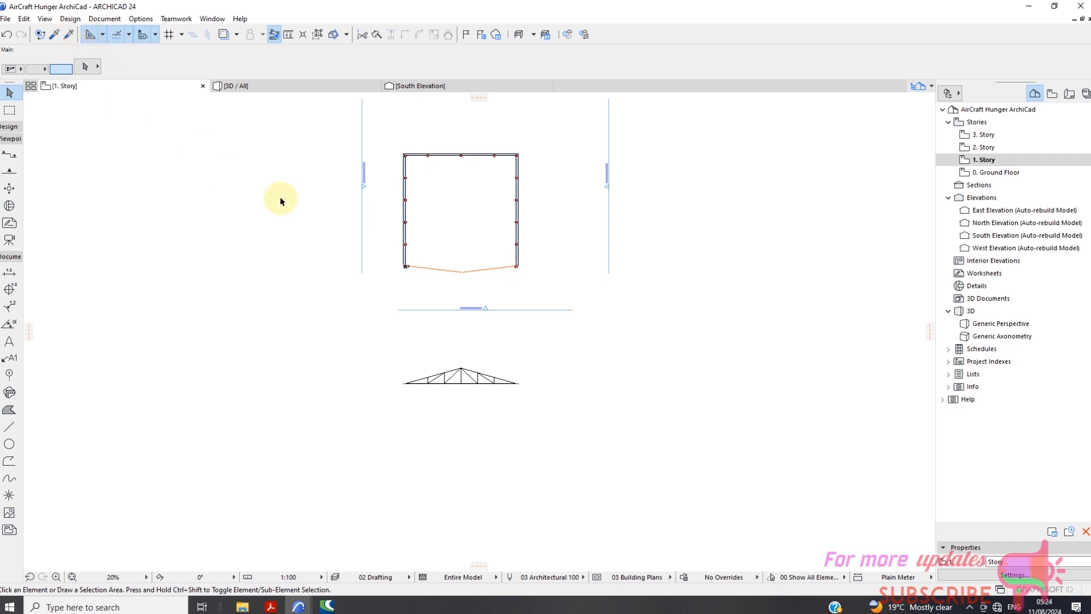
{"action": "scroll", "coordinate": [436, 276], "scroll_direction": "up", "scroll_amount": 2}
{"action": "scroll", "coordinate": [436, 276], "scroll_direction": "up", "scroll_amount": 2}
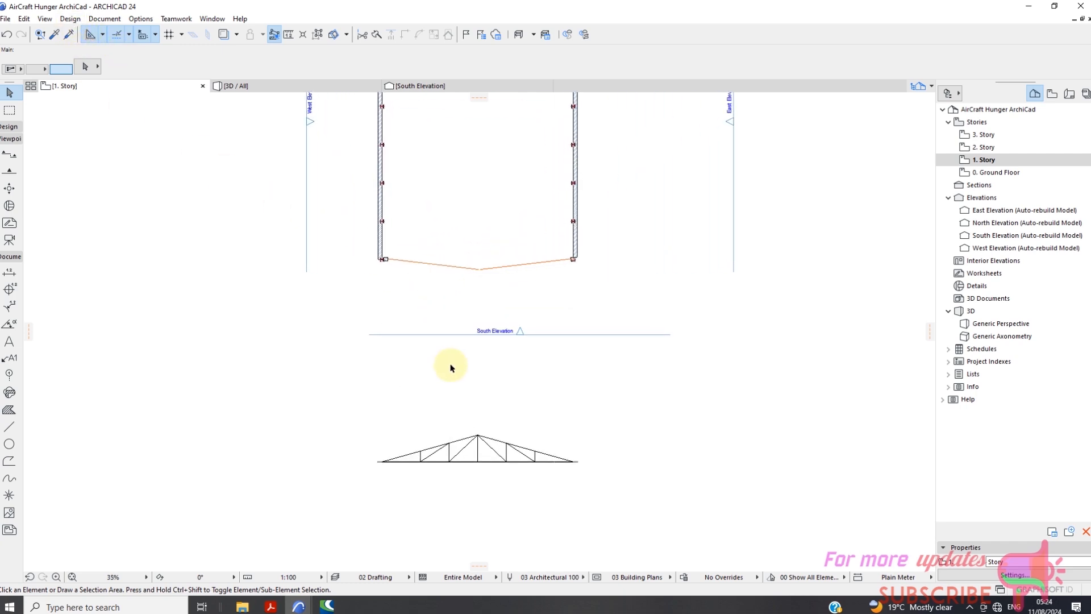
{"action": "left_click", "coordinate": [472, 438]}
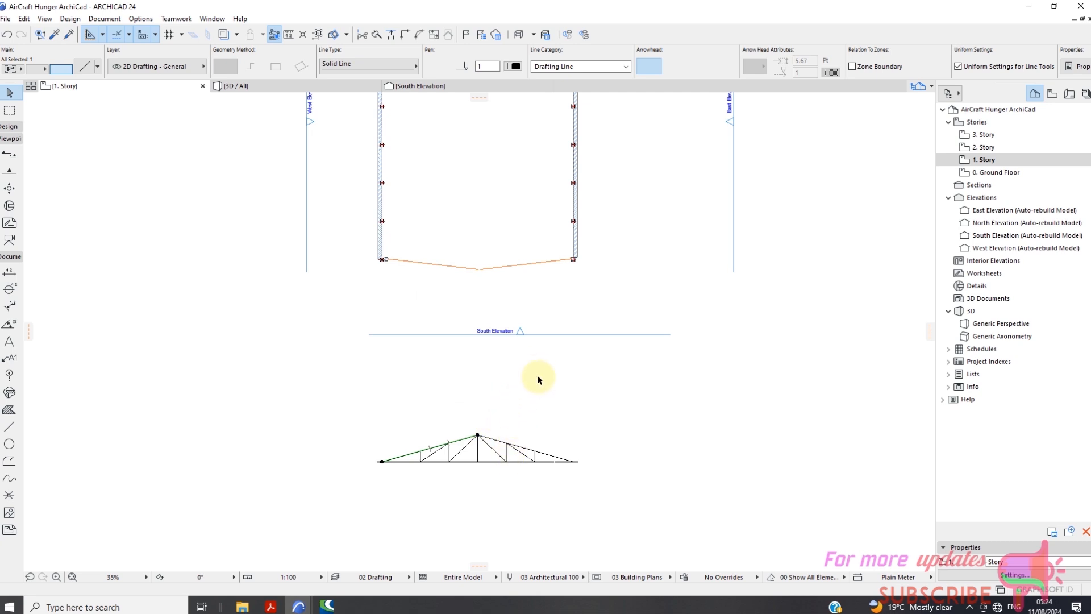
{"action": "scroll", "coordinate": [537, 377], "scroll_direction": "down", "scroll_amount": 1}
{"action": "mouse_move", "coordinate": [649, 341]}
{"action": "left_mouse_down"}
{"action": "mouse_move", "coordinate": [643, 374]}
{"action": "mouse_move", "coordinate": [628, 377]}
{"action": "left_mouse_up"}
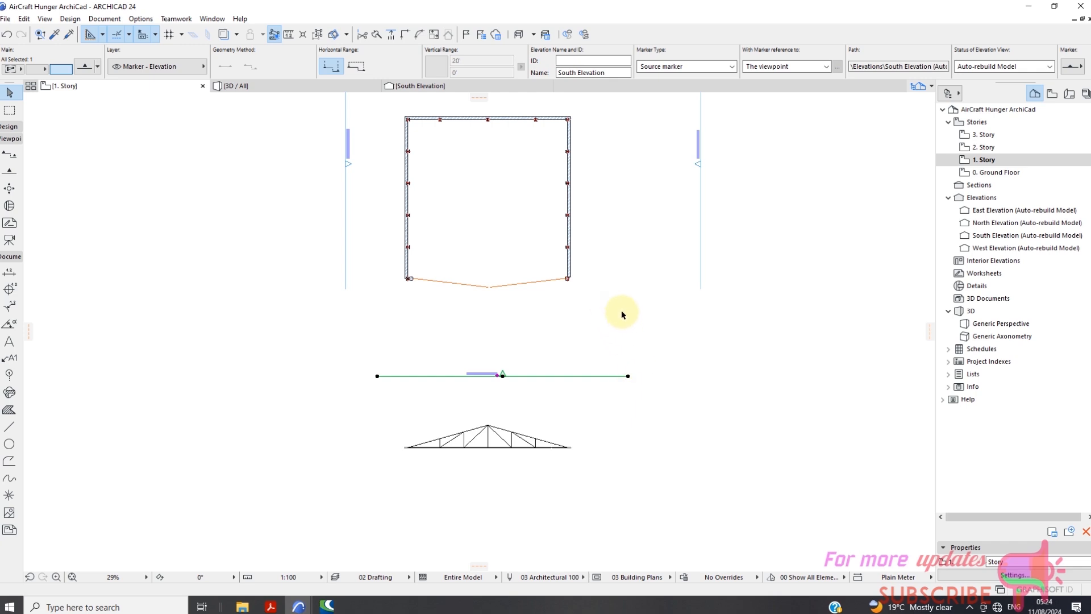
{"action": "left_click", "coordinate": [636, 319]}
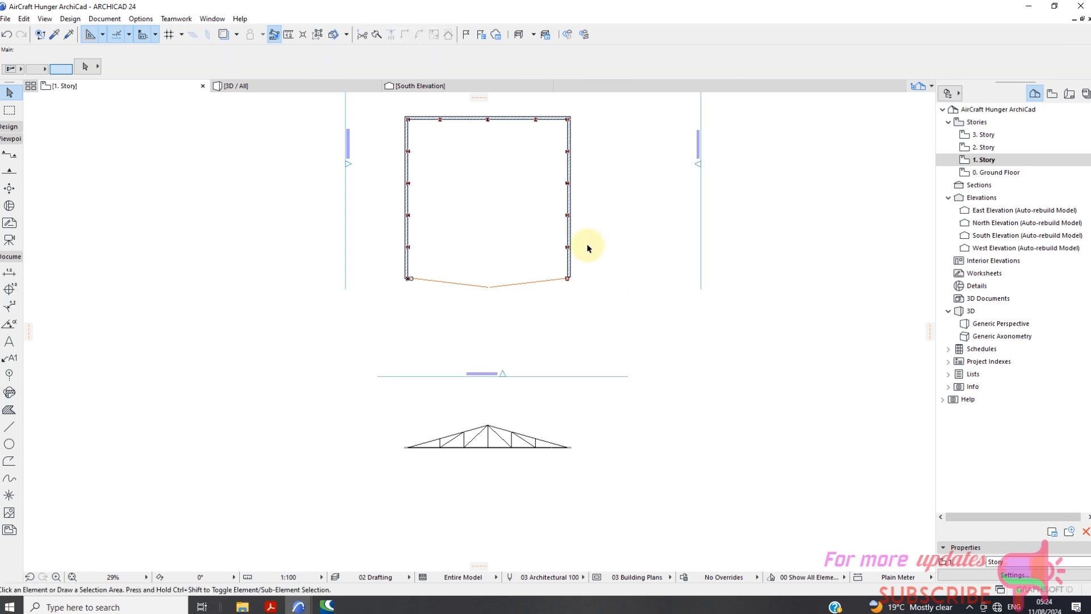
Open the 2. Story plan and delete all the existing Truss 1 objects there.
{"action": "left_click", "coordinate": [982, 151]}
{"action": "double_click", "coordinate": [982, 151]}
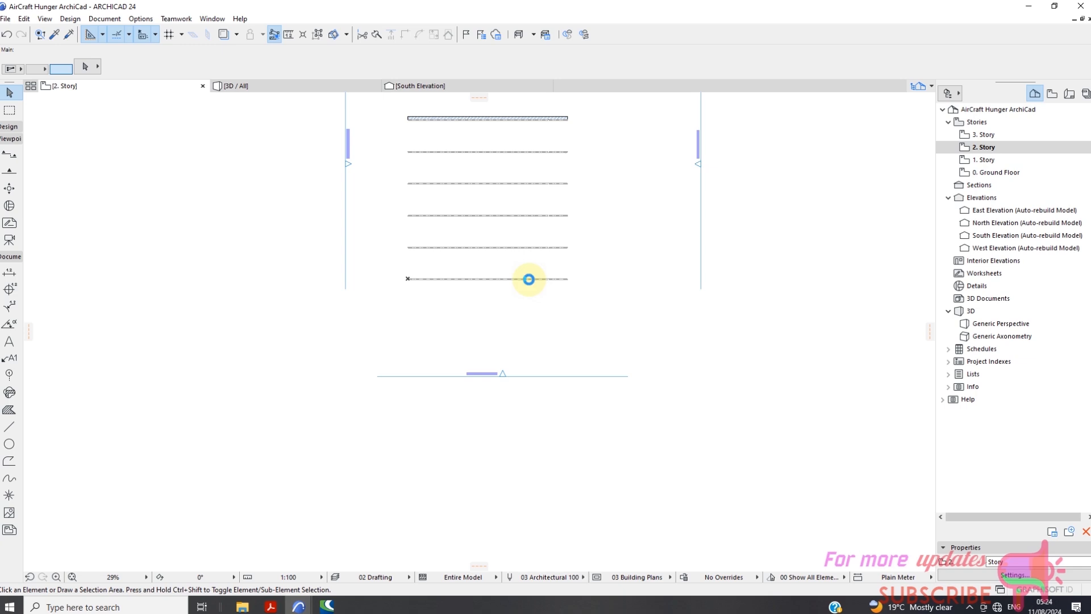
{"action": "right_click", "coordinate": [530, 278]}
{"action": "left_click", "coordinate": [526, 282]}
{"action": "left_click", "coordinate": [566, 279]}
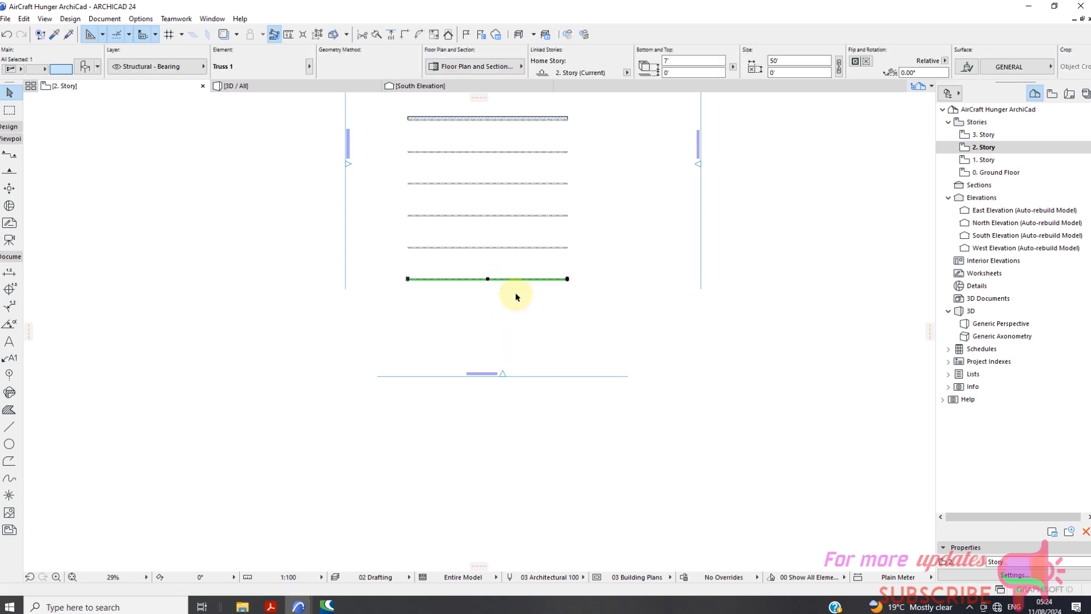
{"action": "right_click", "coordinate": [518, 310]}
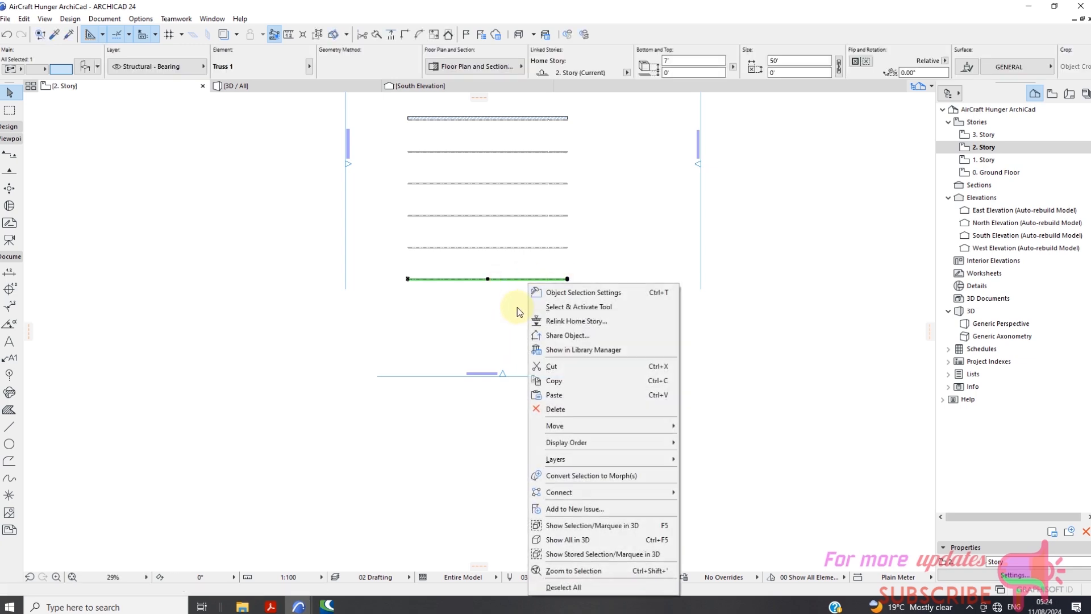
{"action": "left_click", "coordinate": [578, 307]}
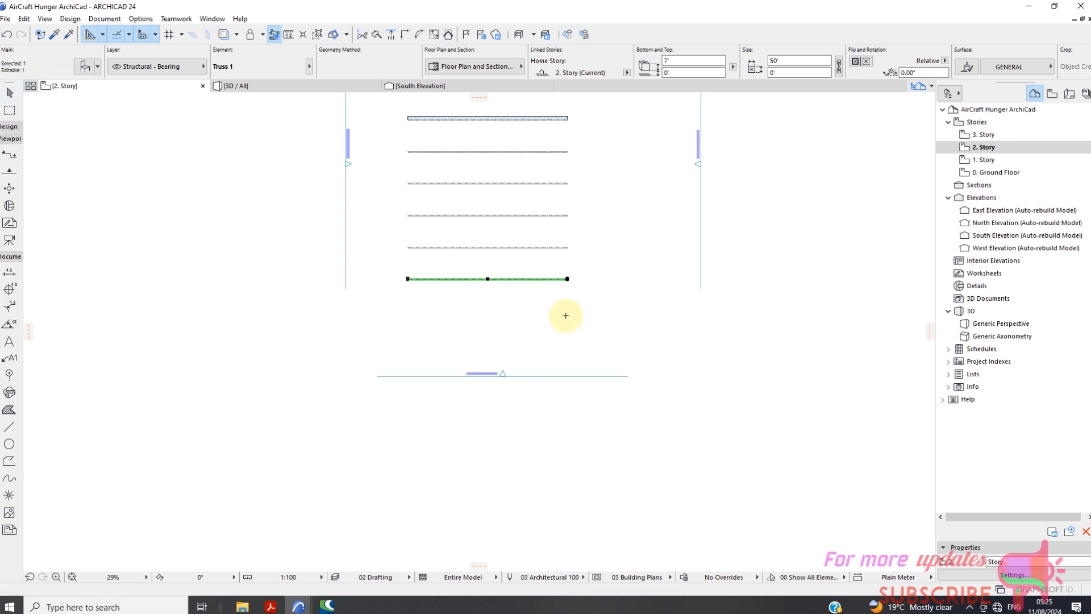
{"action": "key", "text": "ctrl+a"}
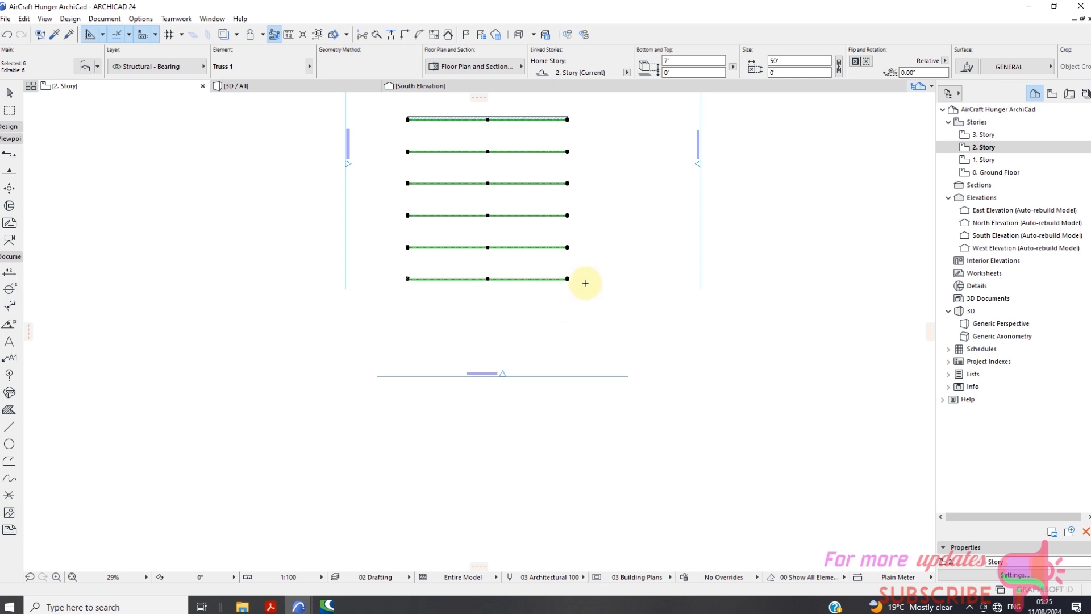
{"action": "key", "text": "Delete"}
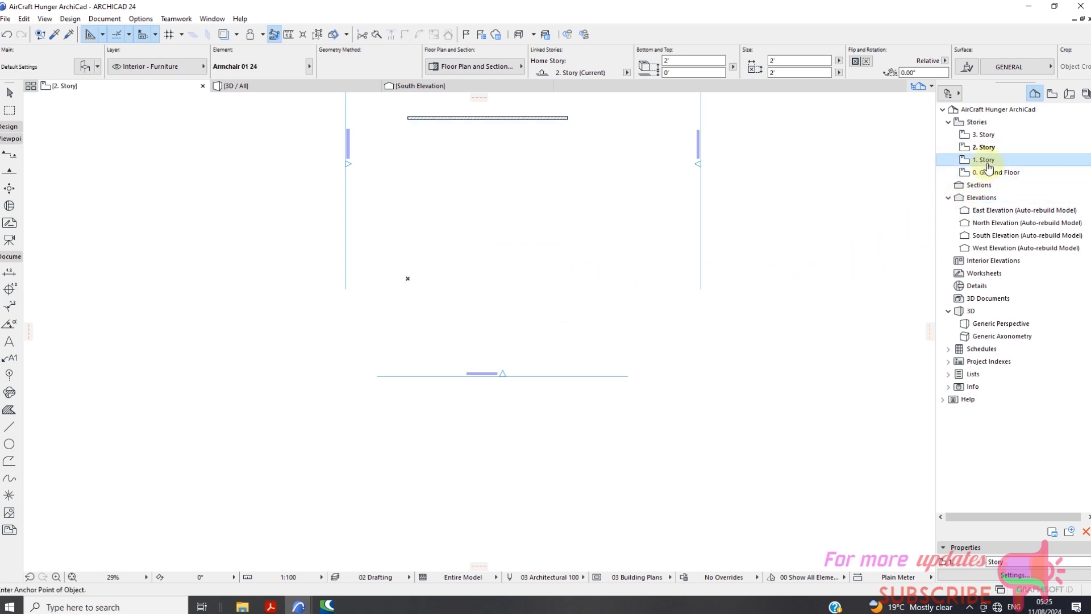
Return to the 1. Story plan and copy the line along the truss's base to the clipboard.
{"action": "left_click", "coordinate": [988, 164]}
{"action": "scroll", "coordinate": [560, 448], "scroll_direction": "up", "scroll_amount": 2}
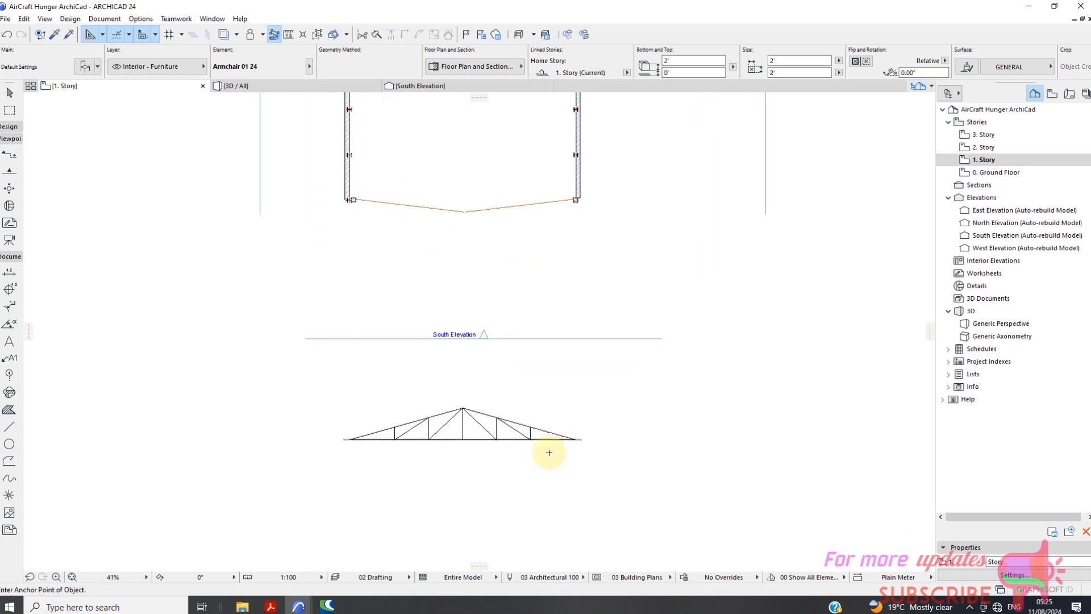
{"action": "left_click", "coordinate": [9, 93]}
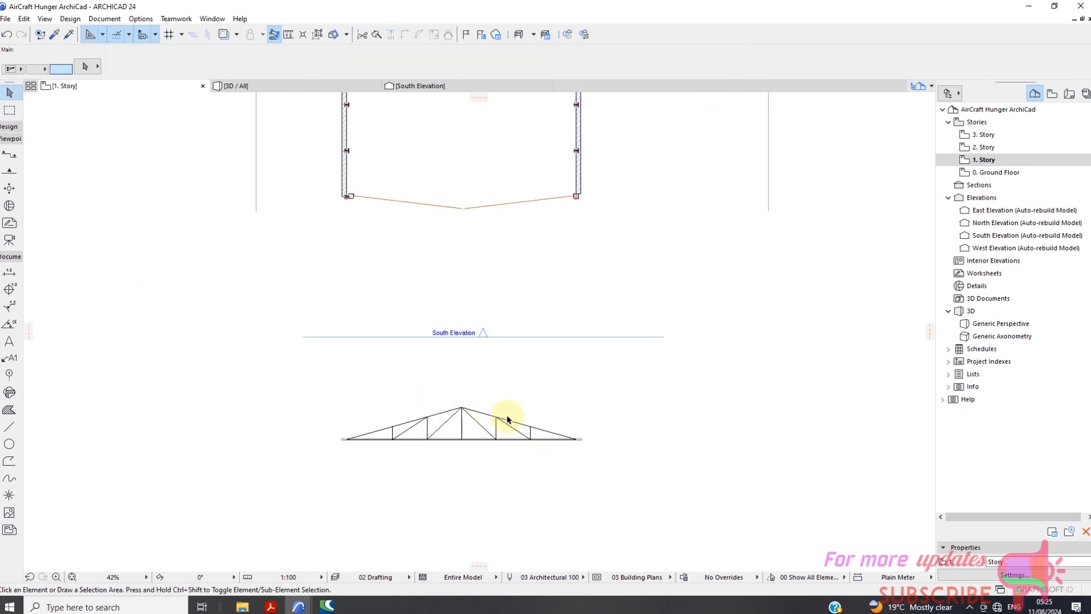
{"action": "left_click", "coordinate": [574, 440]}
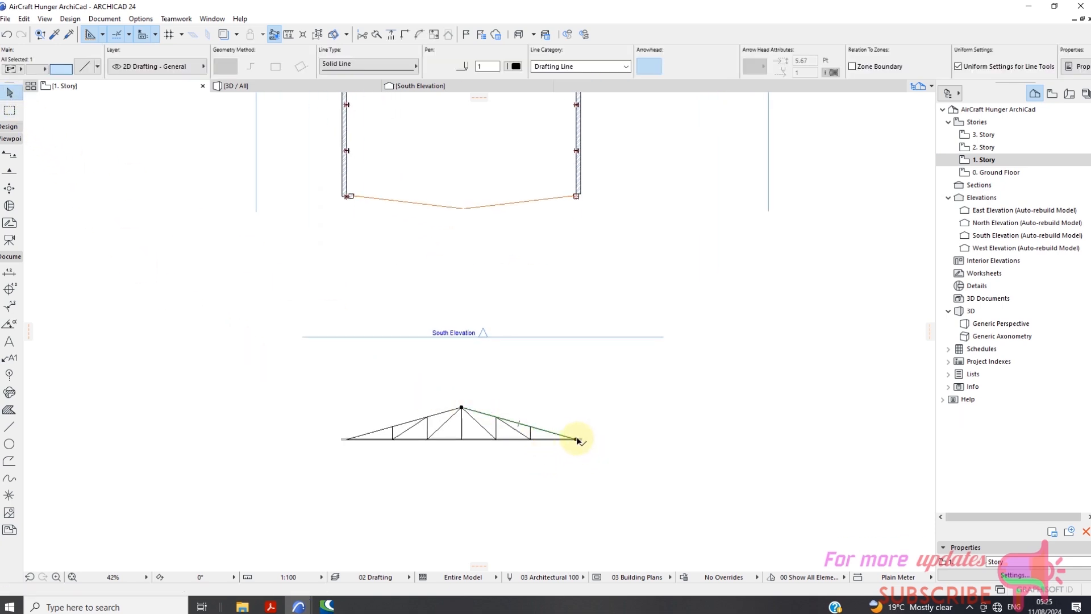
{"action": "left_click", "coordinate": [280, 383]}
{"action": "left_click", "coordinate": [392, 439]}
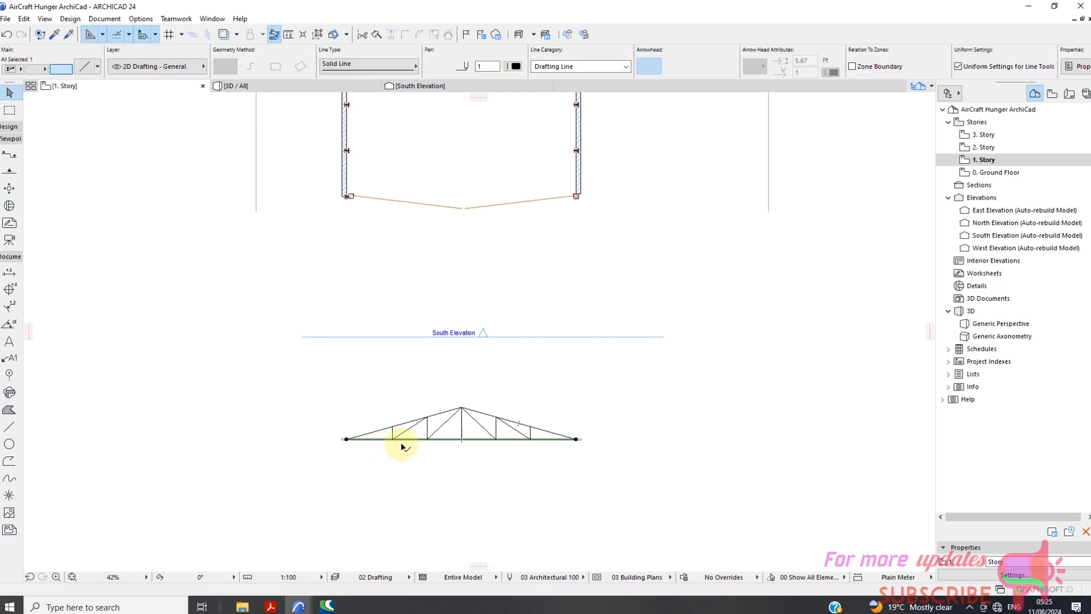
{"action": "right_click", "coordinate": [624, 426]}
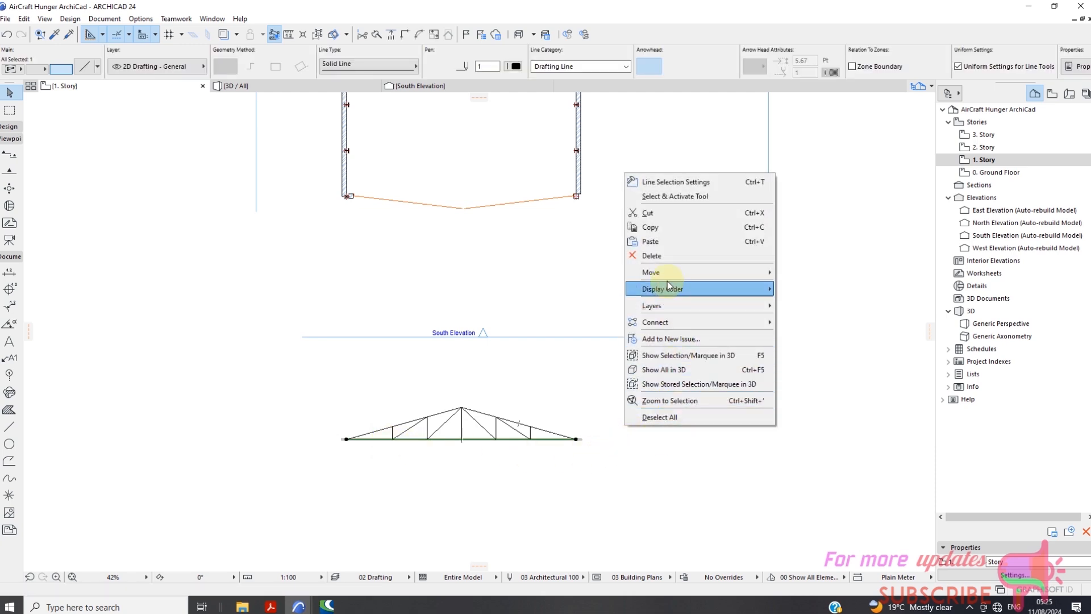
{"action": "mouse_move", "coordinate": [668, 278]}
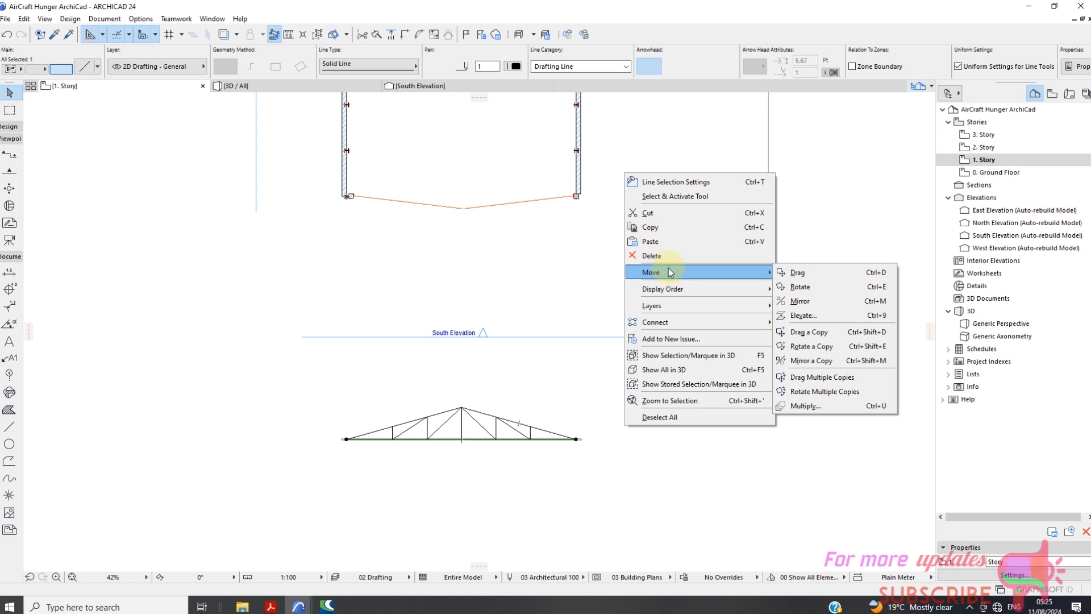
{"action": "left_click", "coordinate": [654, 229]}
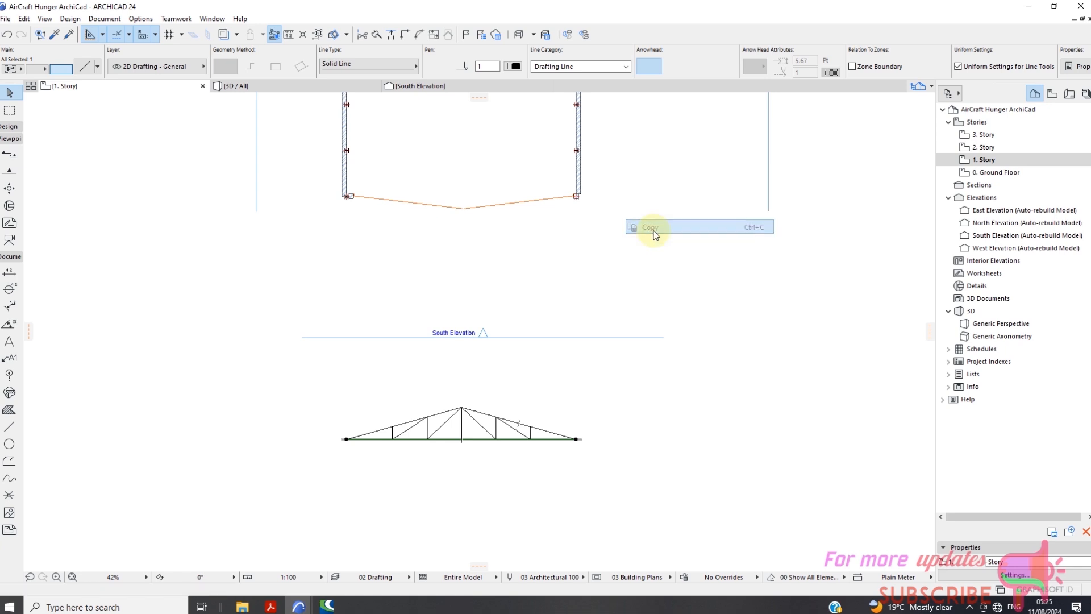
Paste the copied truss base line into the 2. Story plan at its original position.
{"action": "left_click", "coordinate": [987, 148]}
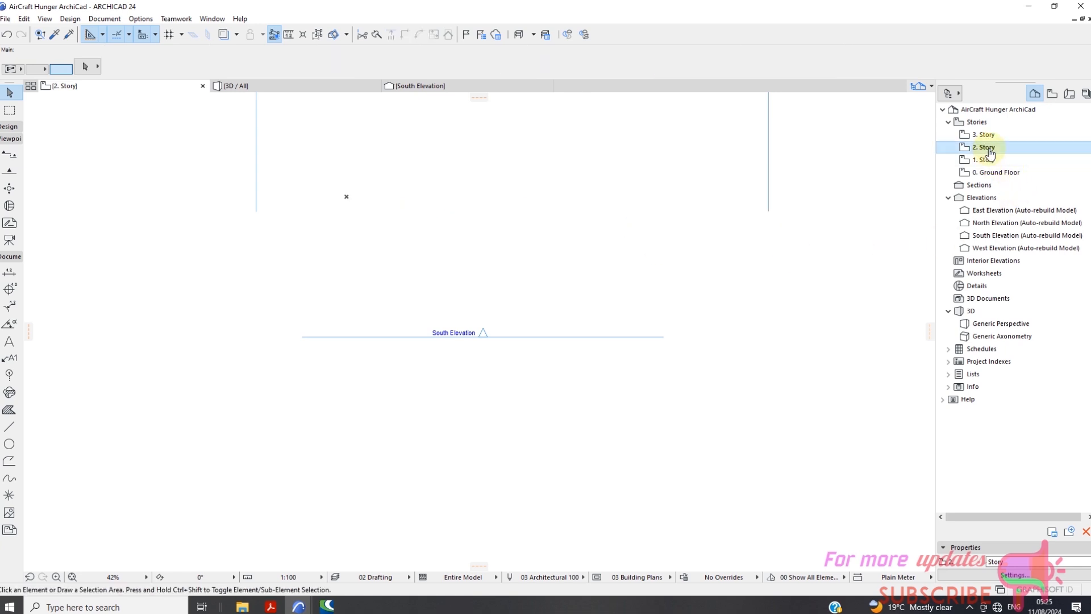
{"action": "right_click", "coordinate": [619, 387]}
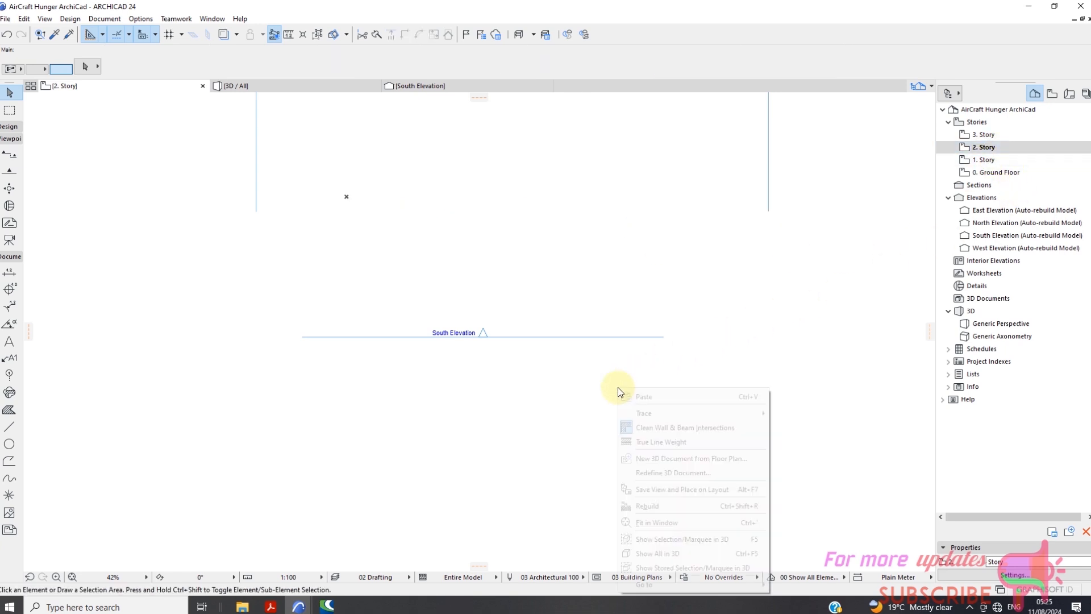
{"action": "left_click", "coordinate": [650, 397]}
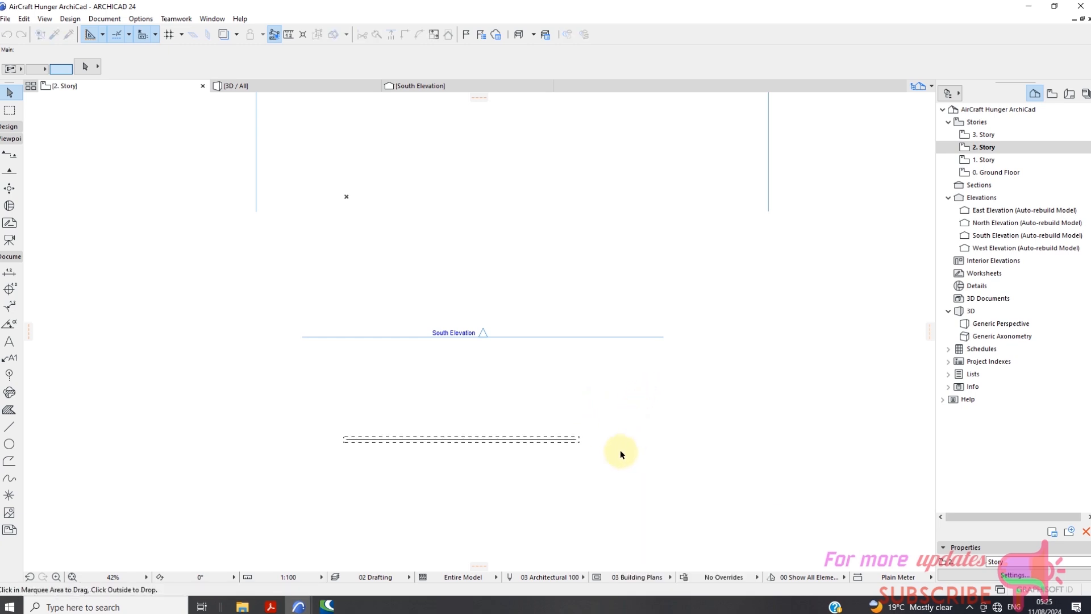
{"action": "left_click", "coordinate": [619, 436]}
{"action": "scroll", "coordinate": [563, 455], "scroll_direction": "up", "scroll_amount": 5}
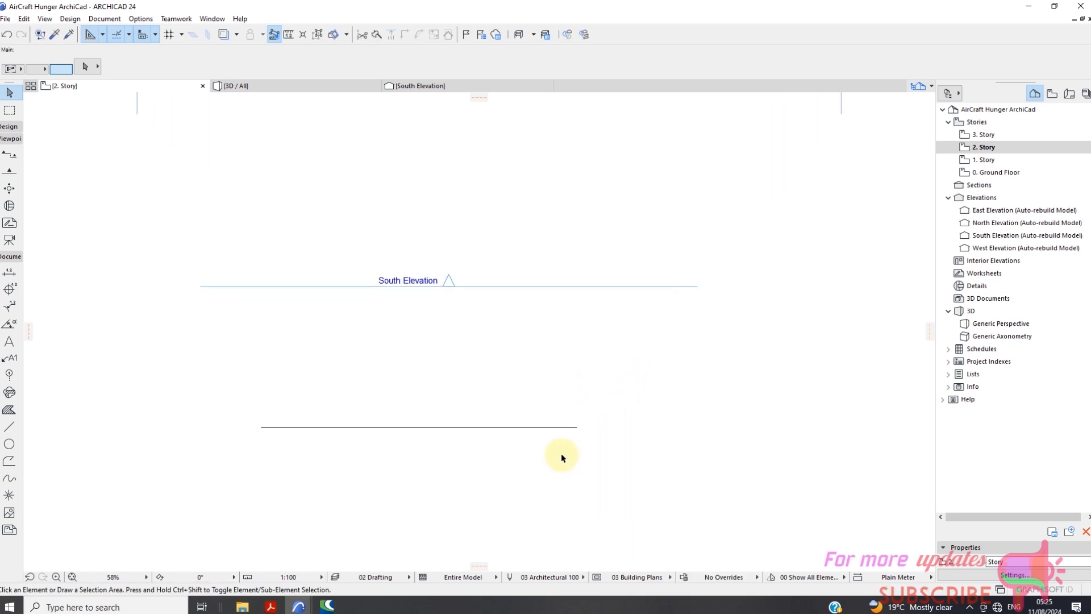
{"action": "left_click", "coordinate": [542, 420]}
{"action": "scroll", "coordinate": [609, 419], "scroll_direction": "down", "scroll_amount": 7}
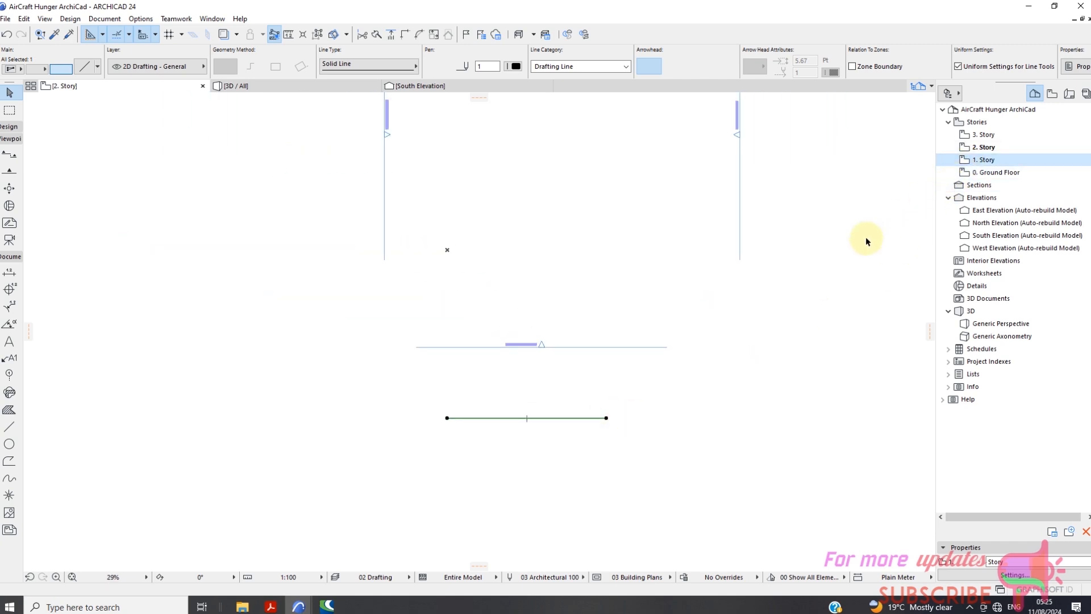
Return to the 1. Story plan and drag multiple copies of the truss's base line to the hangar's front columns at 53' and the next pair at 63'.
{"action": "left_click", "coordinate": [992, 161]}
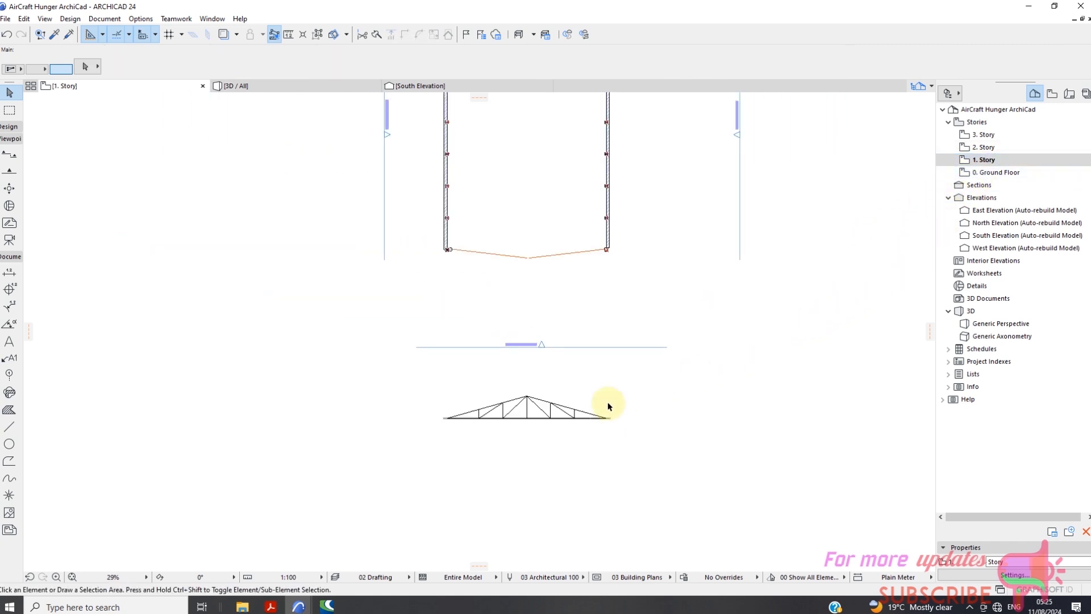
{"action": "scroll", "coordinate": [608, 418], "scroll_direction": "up", "scroll_amount": 3}
{"action": "left_click", "coordinate": [614, 412]}
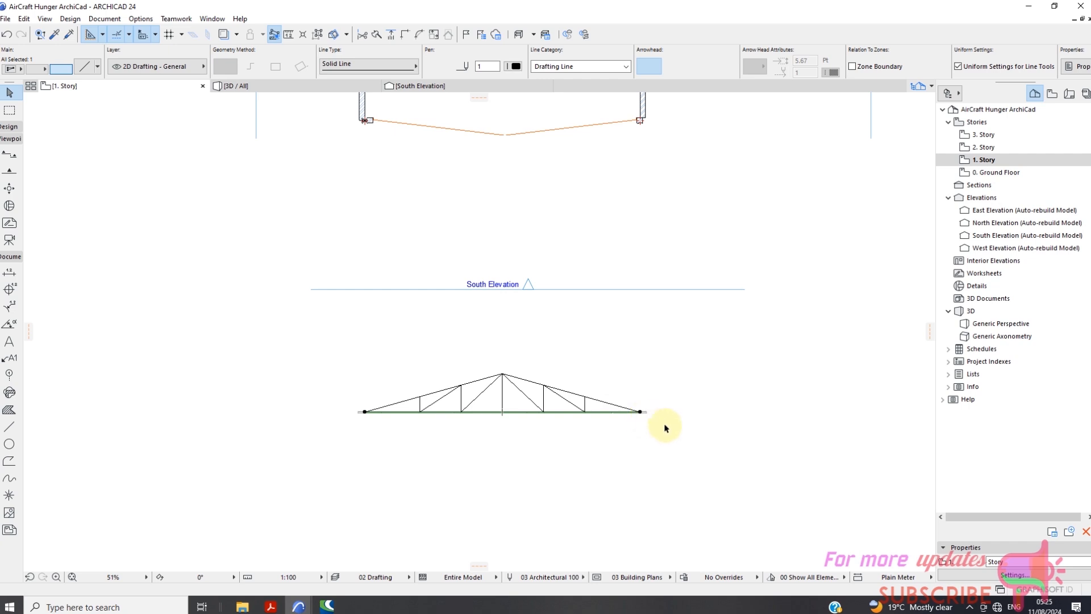
{"action": "scroll", "coordinate": [666, 428], "scroll_direction": "up", "scroll_amount": 8}
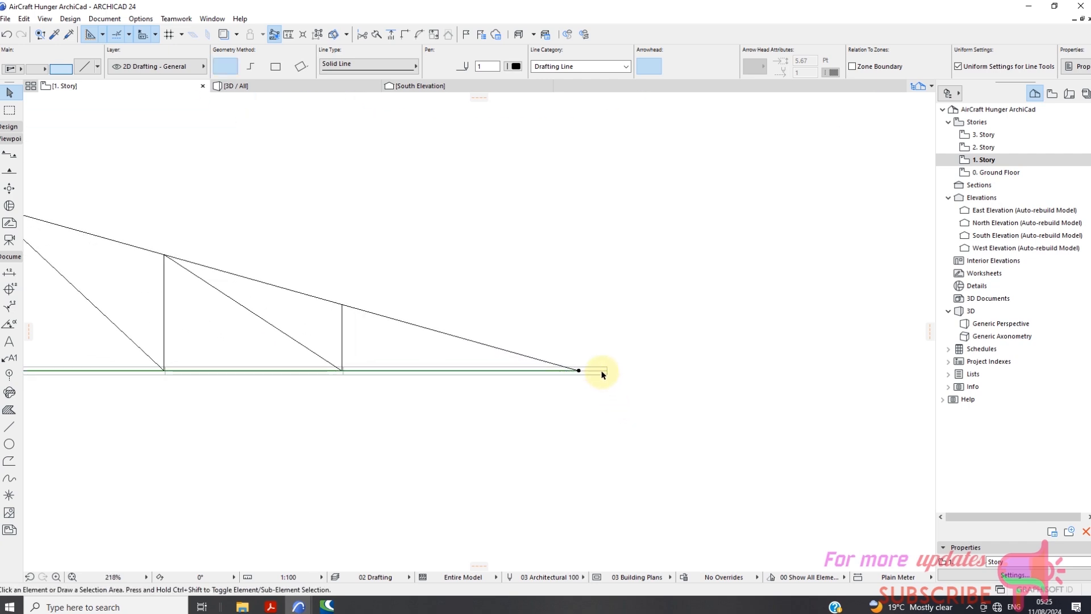
{"action": "left_click", "coordinate": [600, 378]}
{"action": "left_click", "coordinate": [575, 373]}
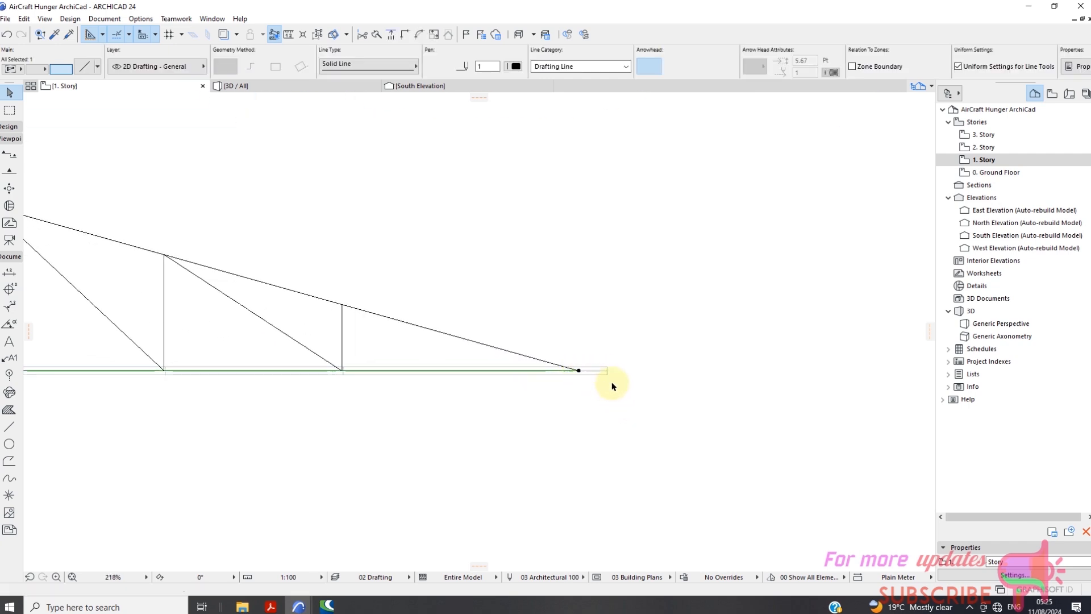
{"action": "scroll", "coordinate": [619, 363], "scroll_direction": "down", "scroll_amount": 4}
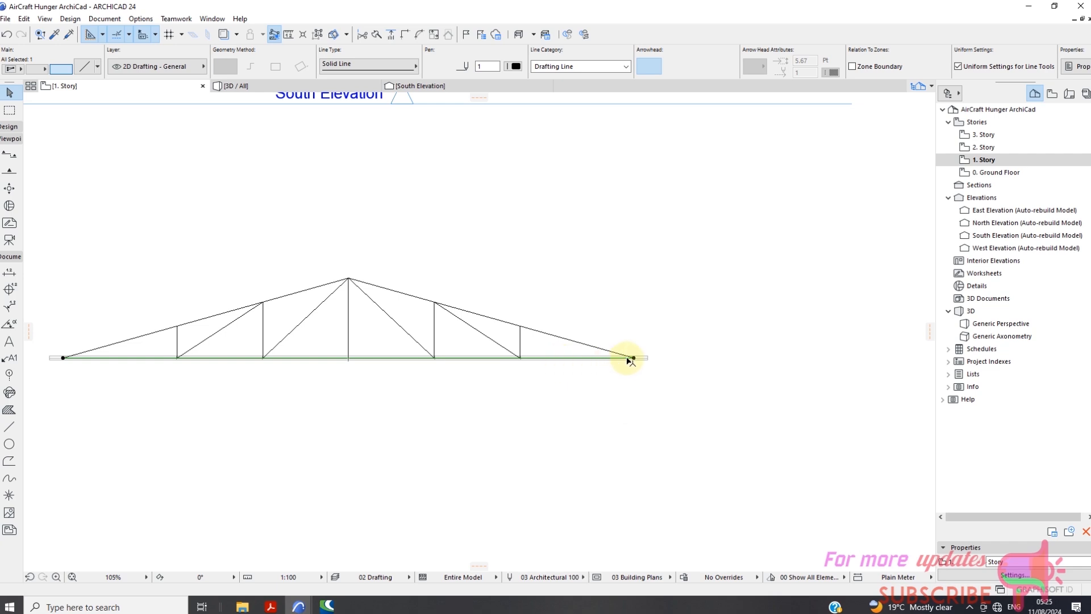
{"action": "right_click", "coordinate": [657, 345]}
{"action": "mouse_move", "coordinate": [690, 441]}
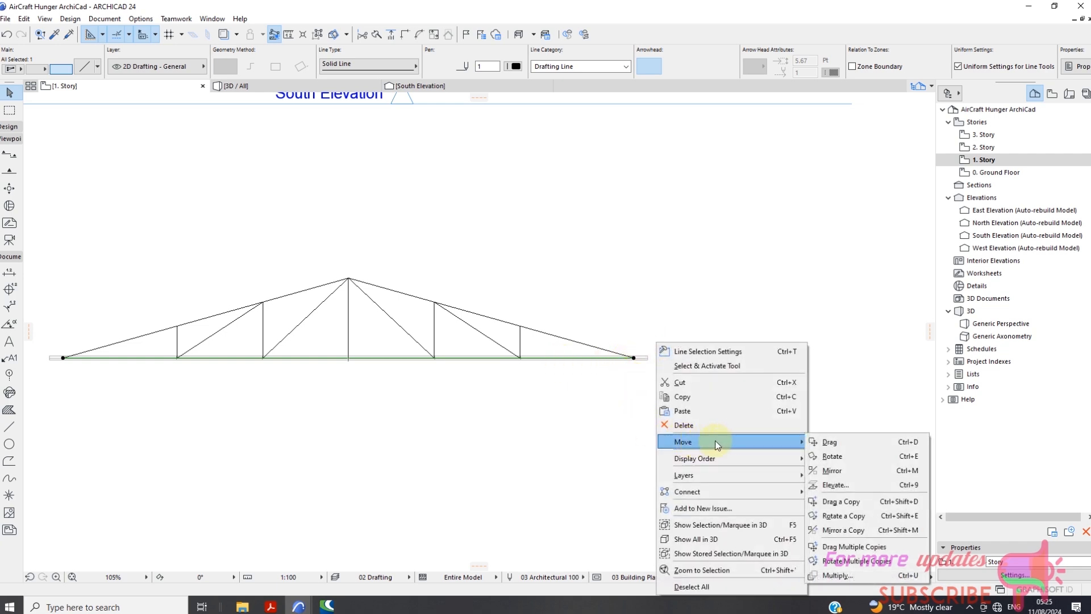
{"action": "left_click", "coordinate": [842, 546]}
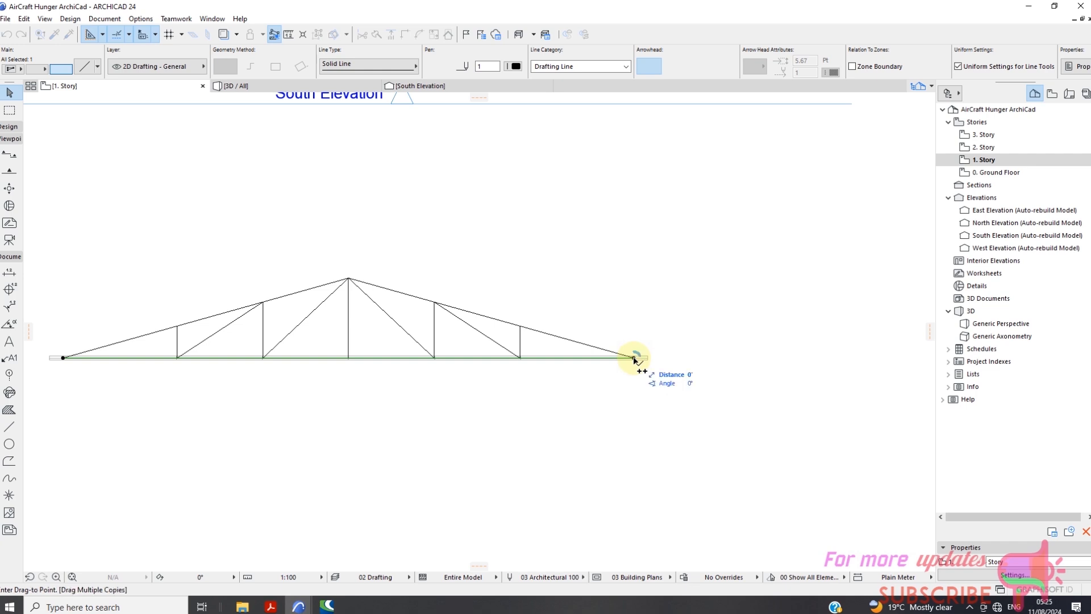
{"action": "scroll", "coordinate": [635, 360], "scroll_direction": "down", "scroll_amount": 5}
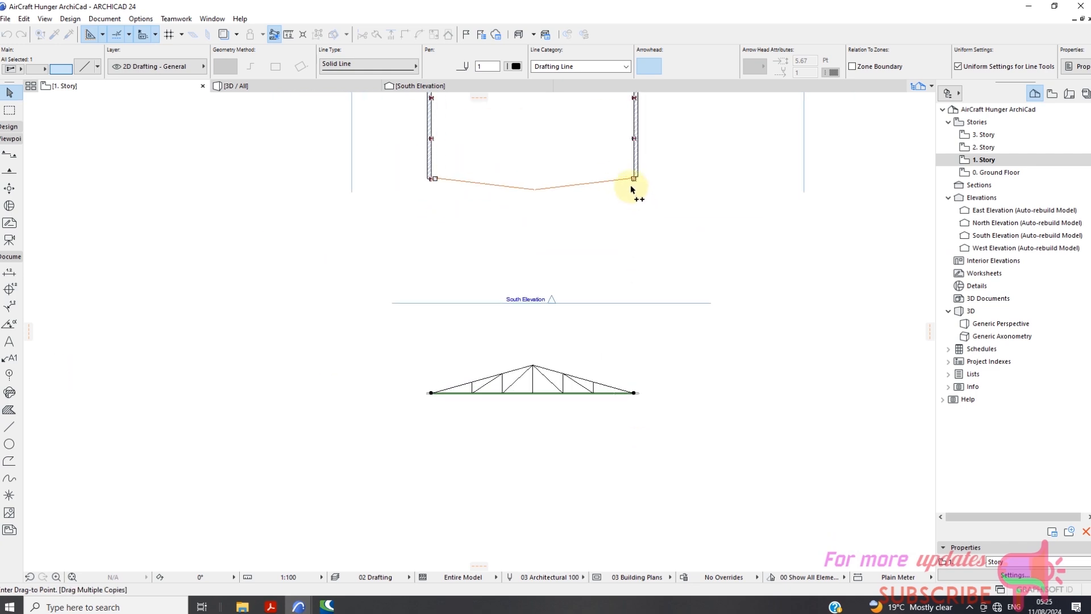
{"action": "scroll", "coordinate": [632, 185], "scroll_direction": "up", "scroll_amount": 2}
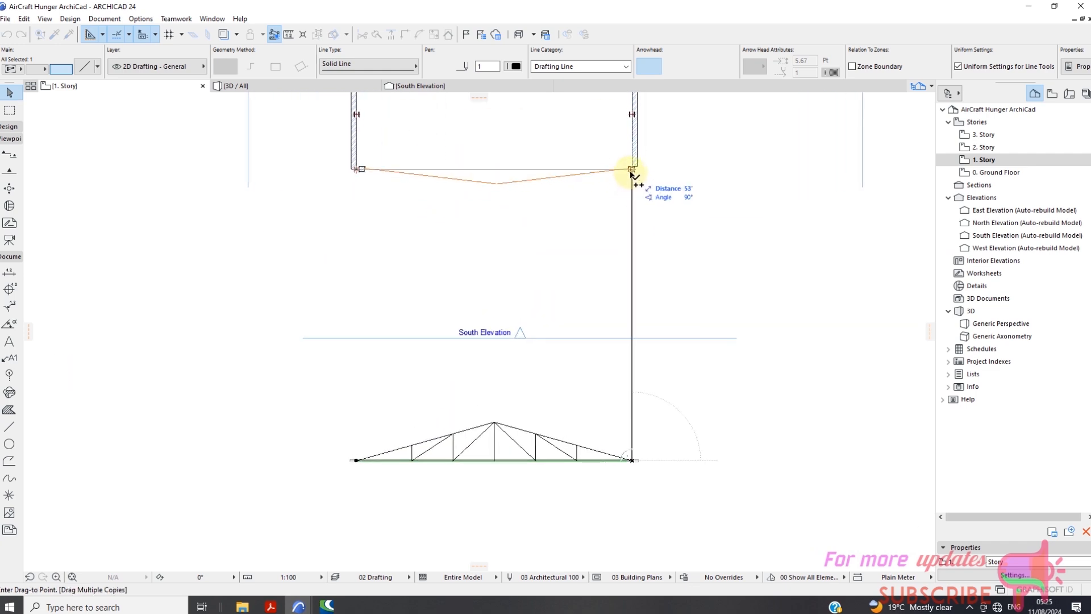
{"action": "scroll", "coordinate": [640, 175], "scroll_direction": "down", "scroll_amount": 1}
{"action": "scroll", "coordinate": [629, 149], "scroll_direction": "up", "scroll_amount": 2}
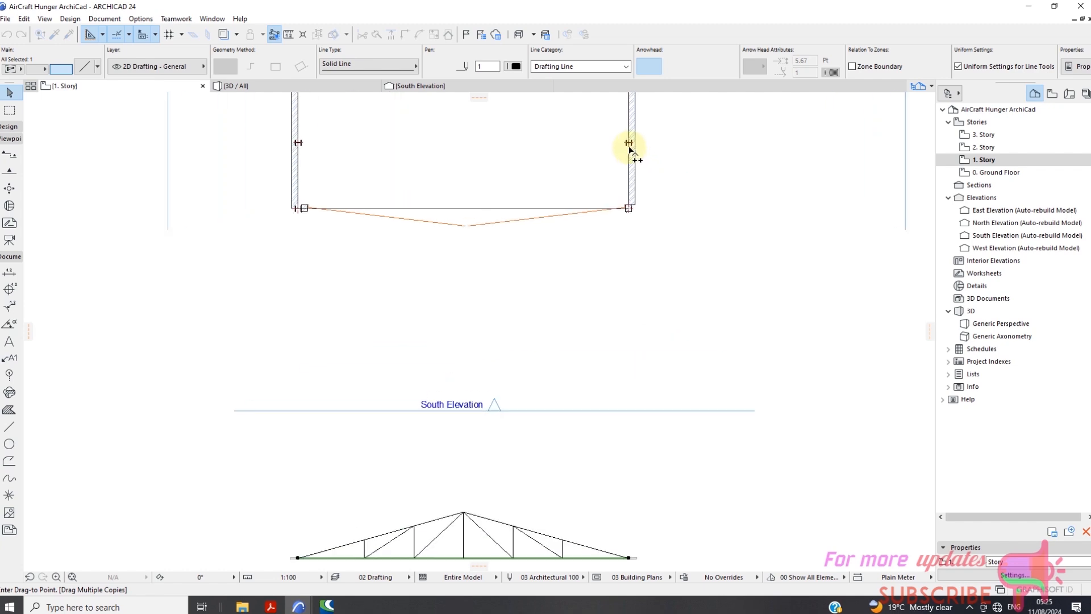
{"action": "scroll", "coordinate": [630, 149], "scroll_direction": "up", "scroll_amount": 2}
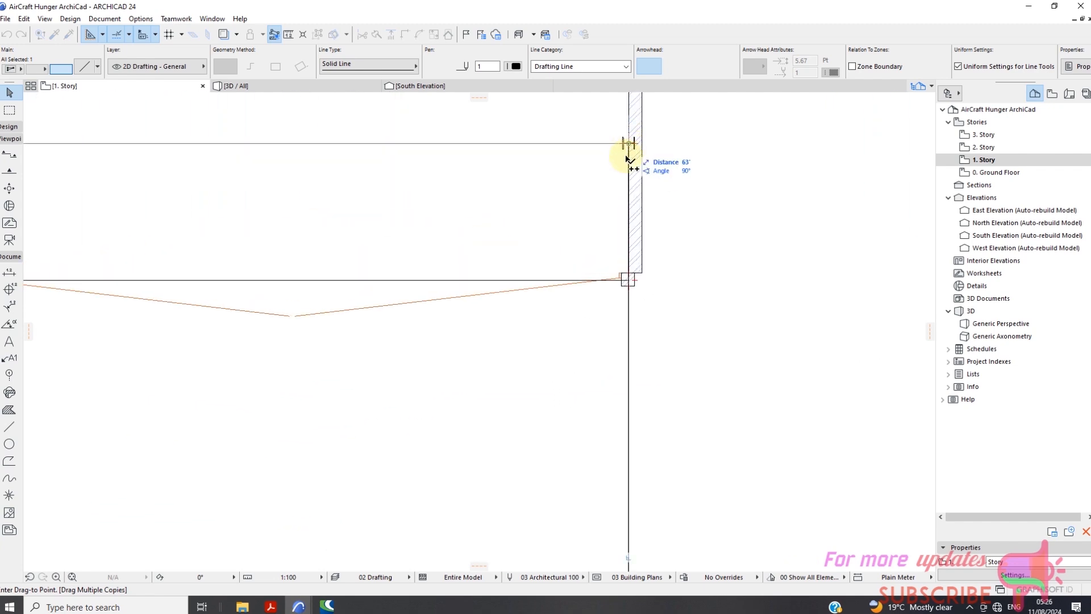
{"action": "scroll", "coordinate": [599, 454], "scroll_direction": "down", "scroll_amount": 2}
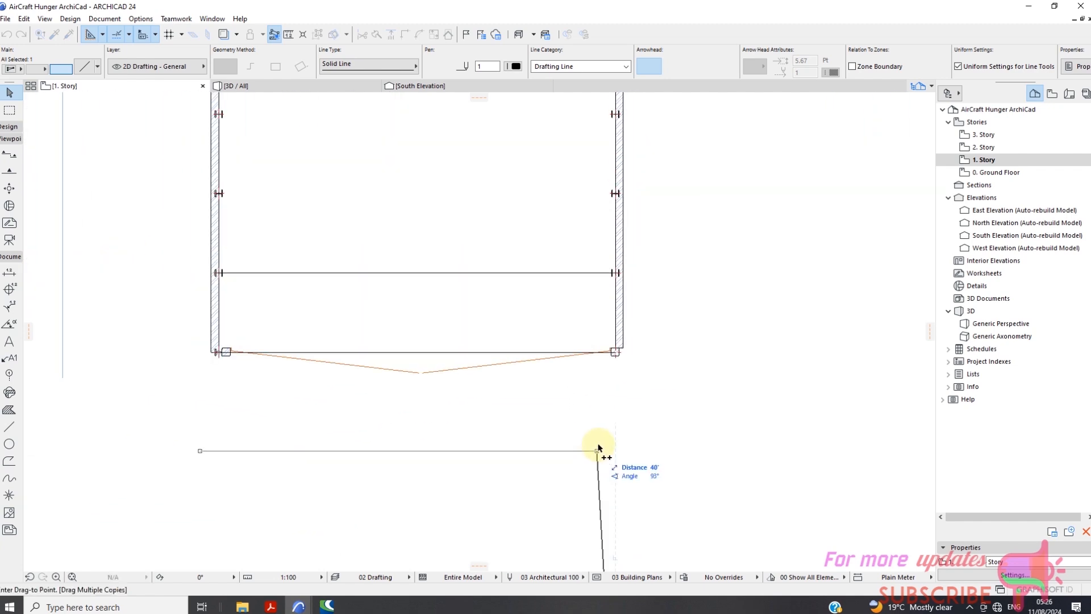
{"action": "scroll", "coordinate": [599, 449], "scroll_direction": "down", "scroll_amount": 3}
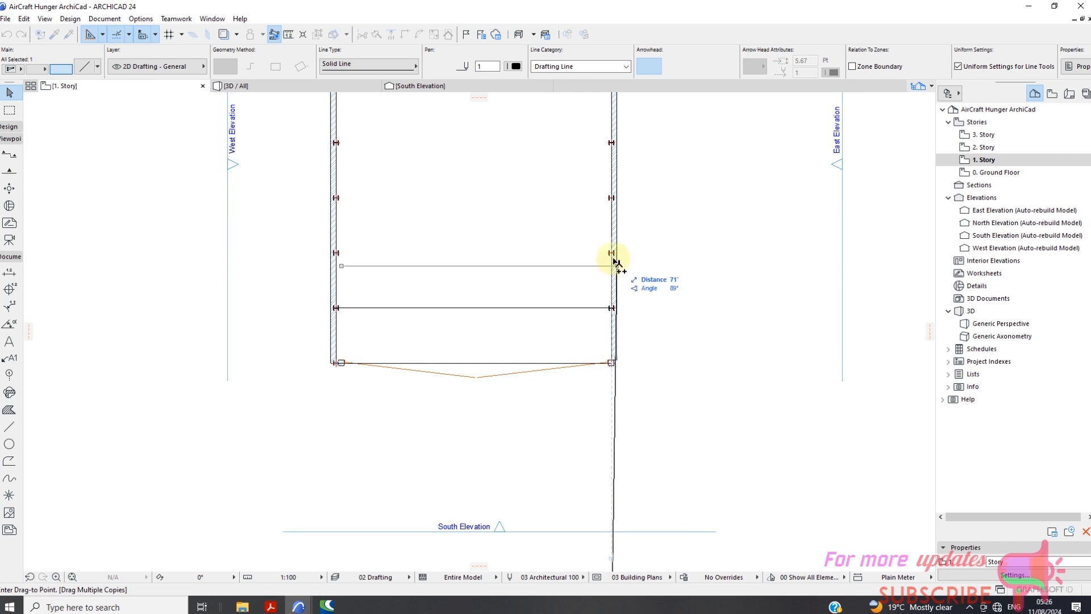
{"action": "scroll", "coordinate": [615, 263], "scroll_direction": "up", "scroll_amount": 2}
{"action": "scroll", "coordinate": [612, 255], "scroll_direction": "down", "scroll_amount": 5}
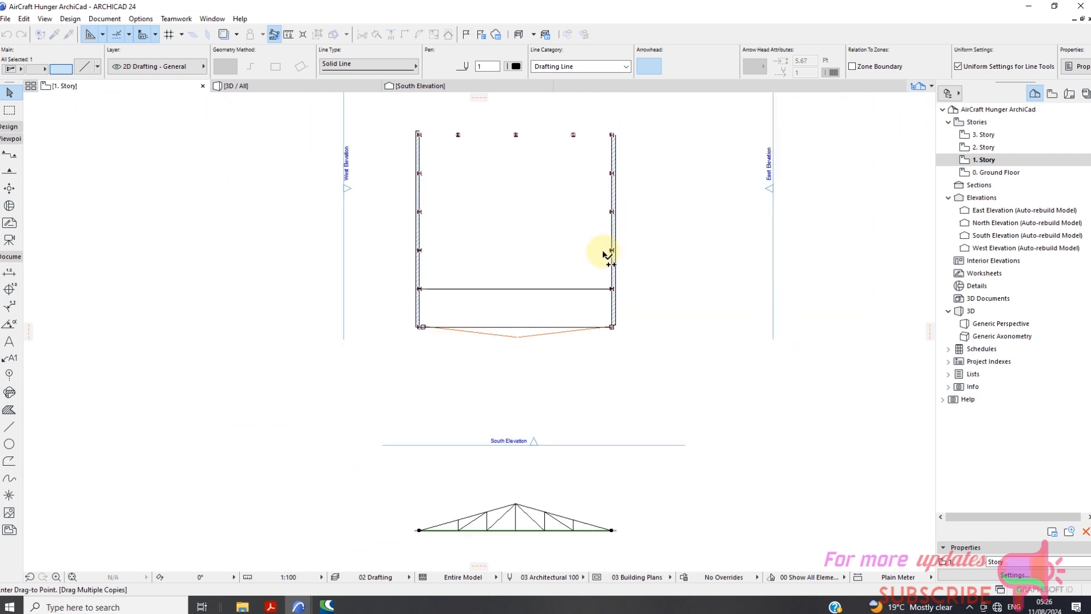
{"action": "double_click", "coordinate": [611, 484]}
{"action": "scroll", "coordinate": [594, 498], "scroll_direction": "up", "scroll_amount": 2}
{"action": "scroll", "coordinate": [591, 492], "scroll_direction": "up", "scroll_amount": 8}
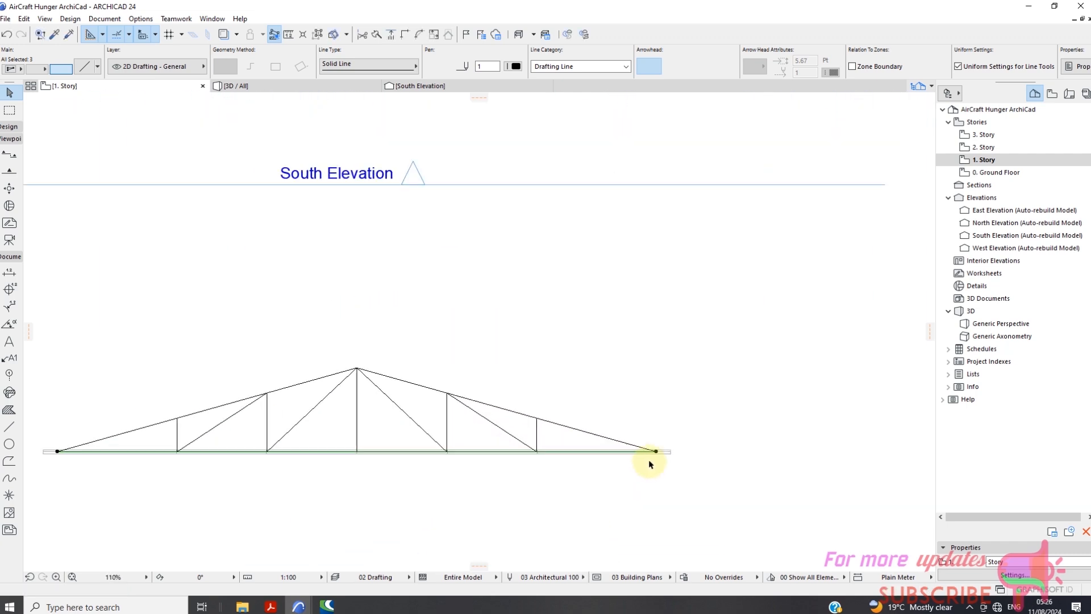
Clear the line selection and select the Truss 2 object lying over the truss's base line.
{"action": "key", "text": "Escape"}
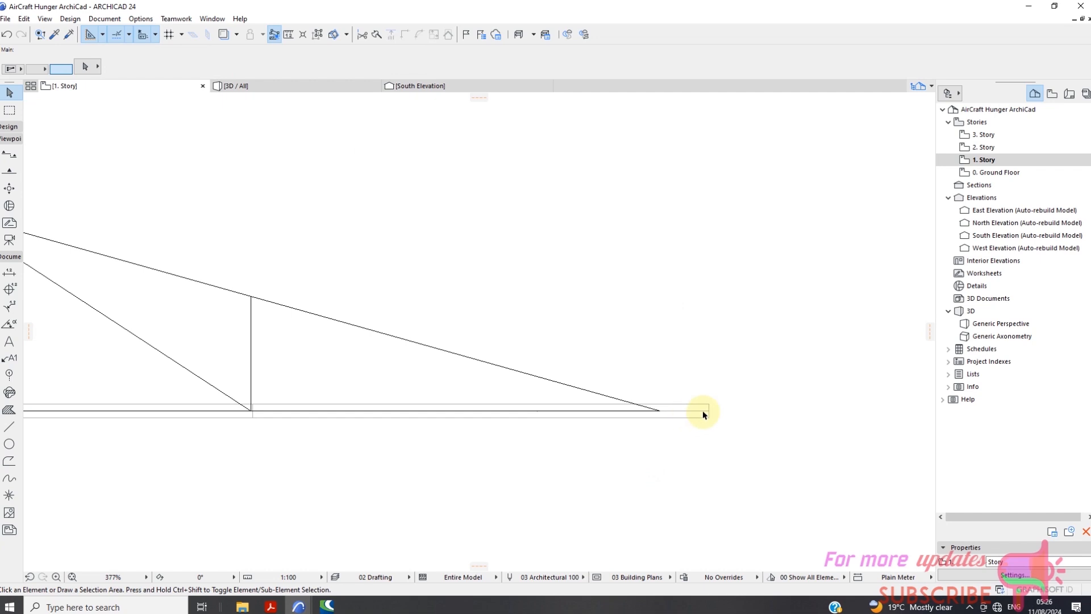
{"action": "left_click", "coordinate": [708, 408]}
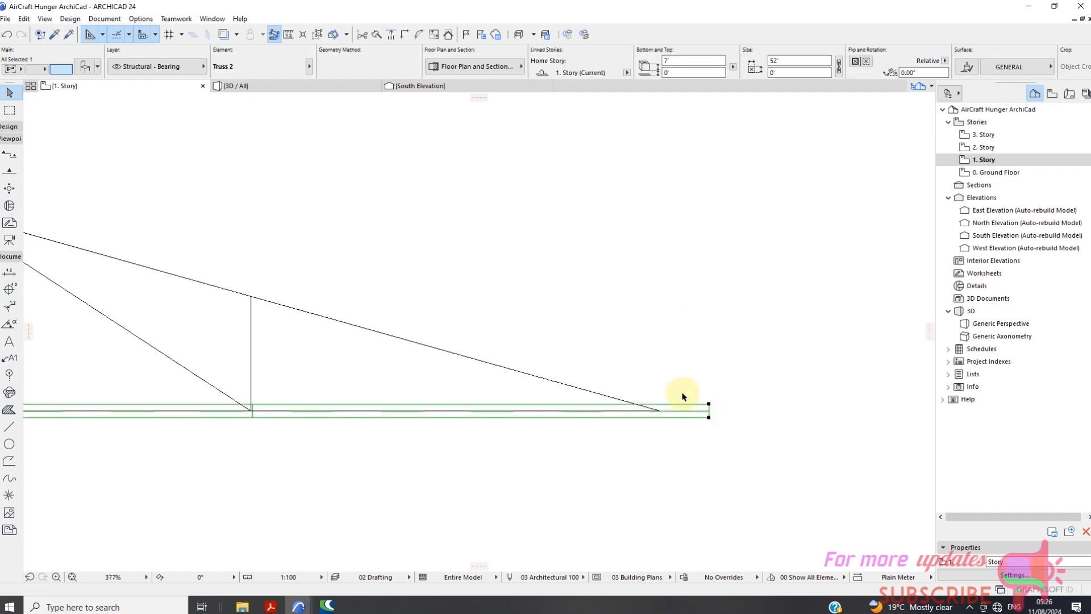
{"action": "scroll", "coordinate": [684, 396], "scroll_direction": "down", "scroll_amount": 8}
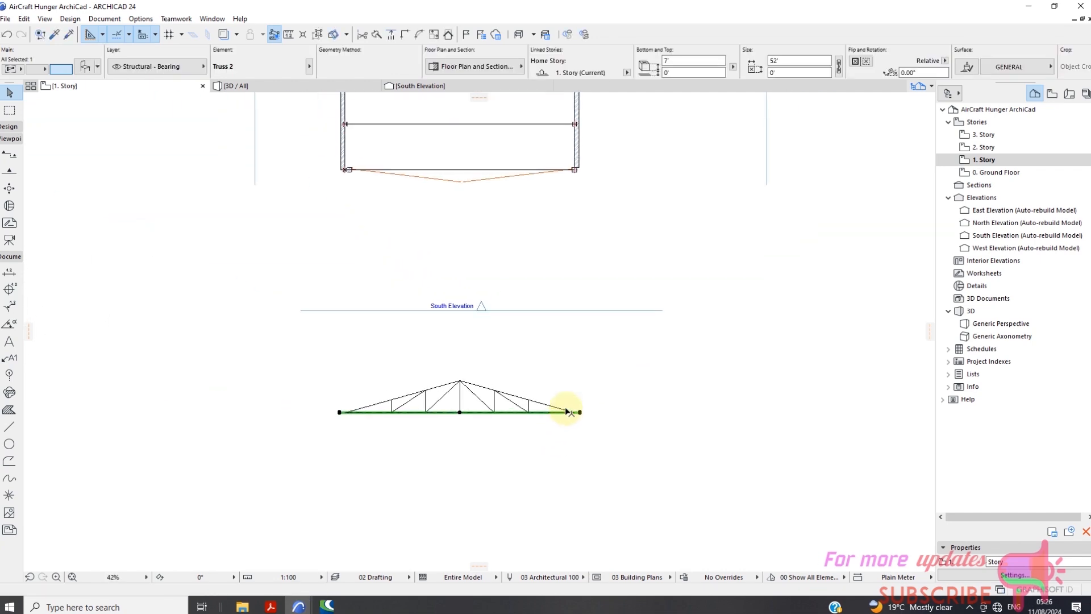
{"action": "scroll", "coordinate": [567, 412], "scroll_direction": "down", "scroll_amount": 1}
Delete the two line copies spanning the hangar's front columns and the next column pair.
{"action": "left_click", "coordinate": [515, 192]}
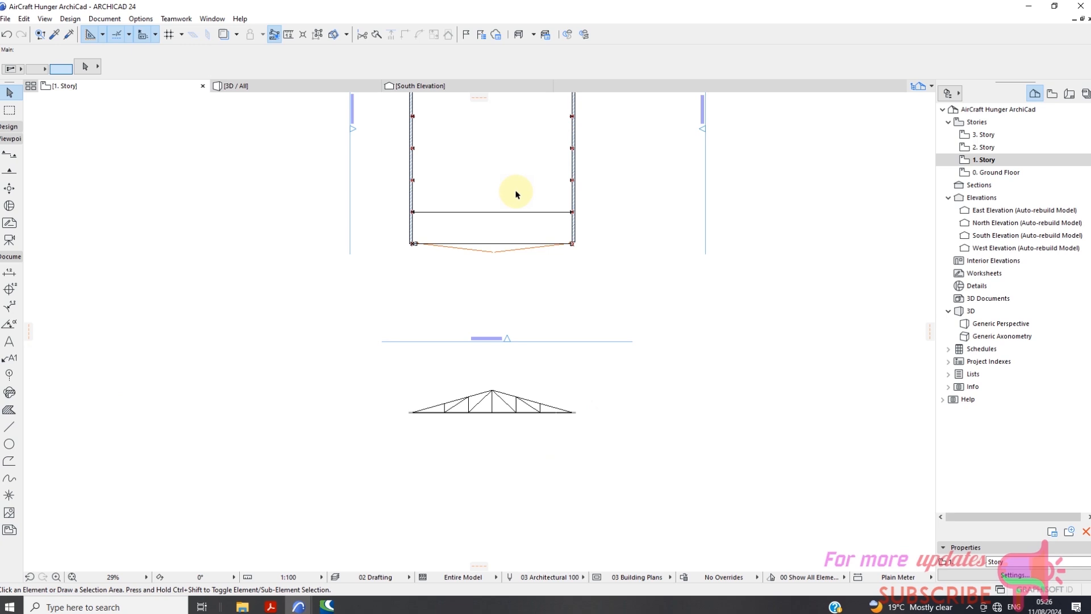
{"action": "left_click", "coordinate": [491, 248]}
{"action": "left_click", "coordinate": [492, 250]}
{"action": "scroll", "coordinate": [507, 268], "scroll_direction": "up", "scroll_amount": 5}
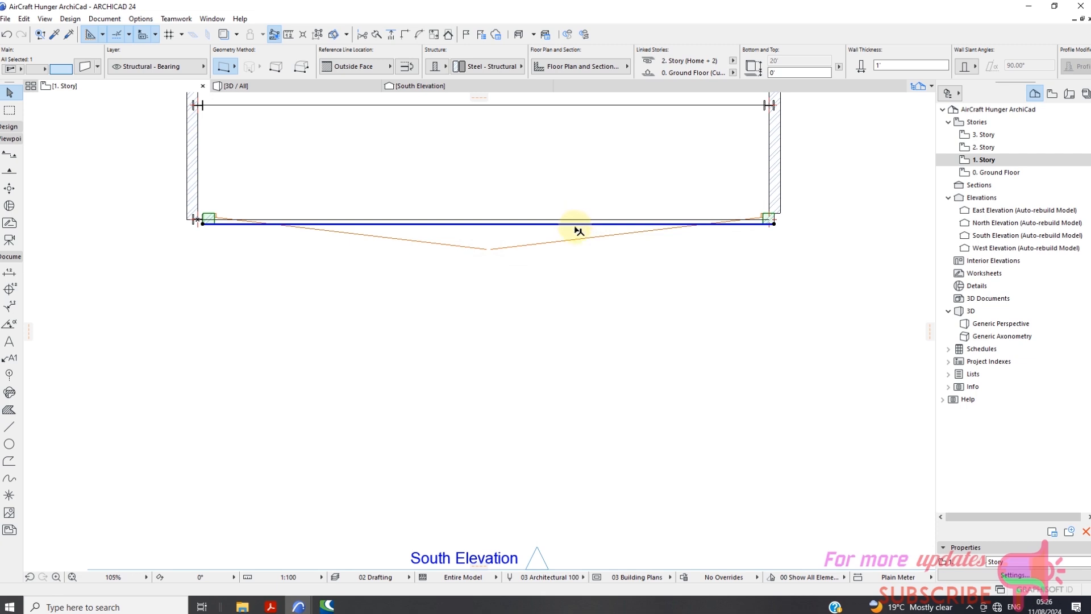
{"action": "left_click", "coordinate": [590, 252]}
{"action": "left_click", "coordinate": [591, 221]}
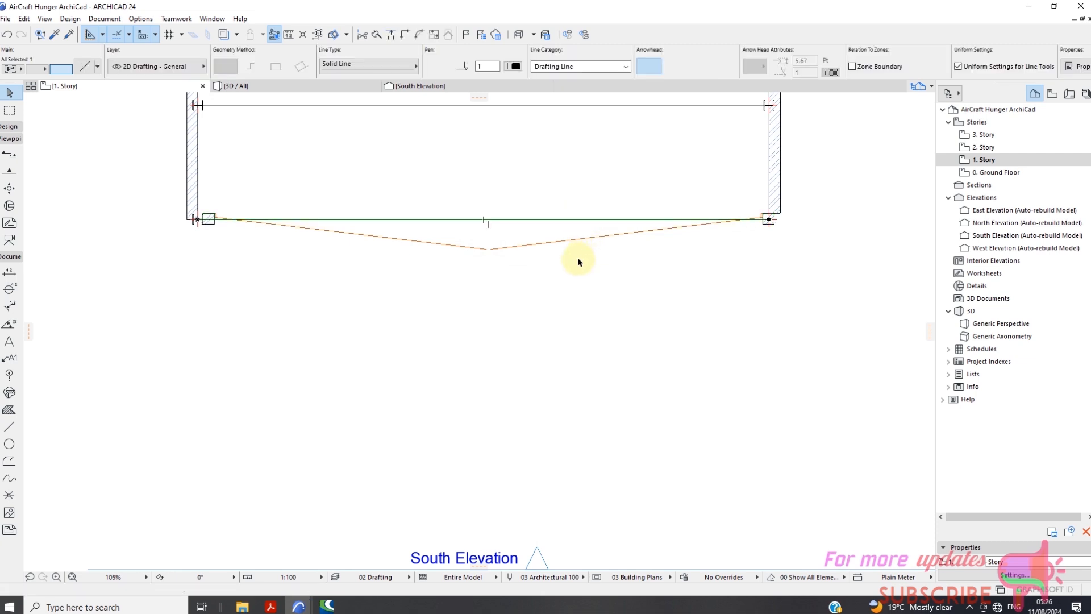
{"action": "key", "text": "Delete"}
{"action": "scroll", "coordinate": [587, 268], "scroll_direction": "down", "scroll_amount": 2}
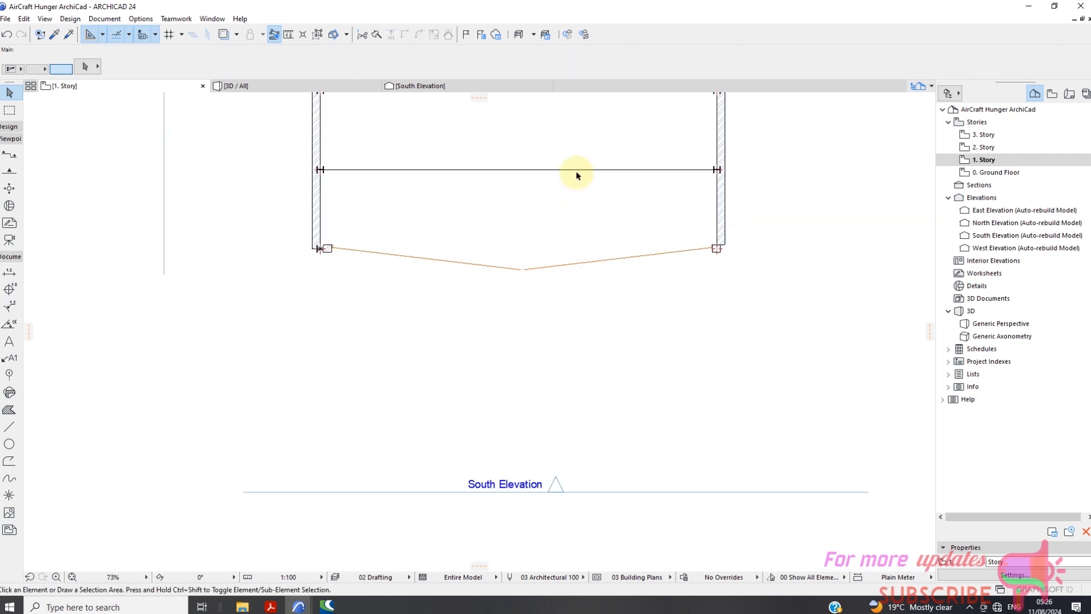
{"action": "left_click", "coordinate": [578, 171]}
{"action": "key", "text": "Delete"}
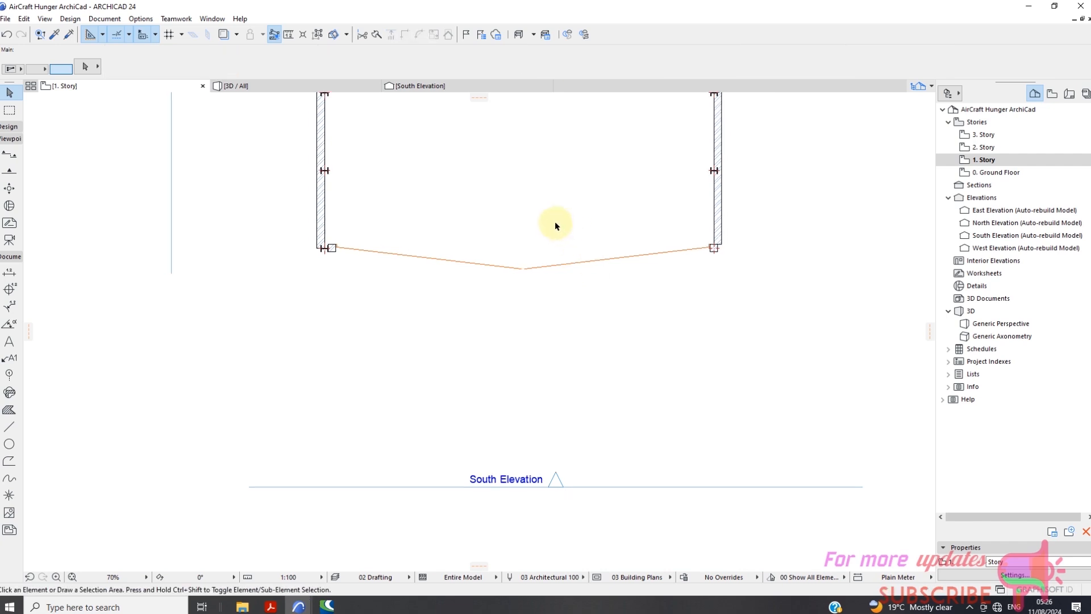
{"action": "scroll", "coordinate": [569, 262], "scroll_direction": "down", "scroll_amount": 2}
{"action": "scroll", "coordinate": [611, 406], "scroll_direction": "up", "scroll_amount": 4}
{"action": "scroll", "coordinate": [604, 397], "scroll_direction": "up", "scroll_amount": 3}
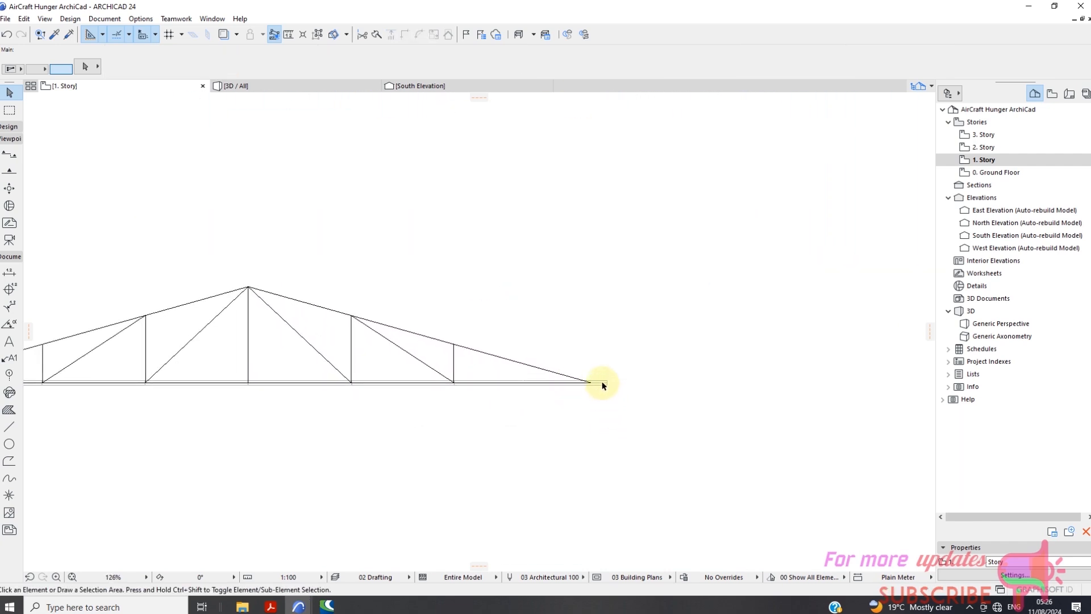
{"action": "scroll", "coordinate": [605, 388], "scroll_direction": "up", "scroll_amount": 3}
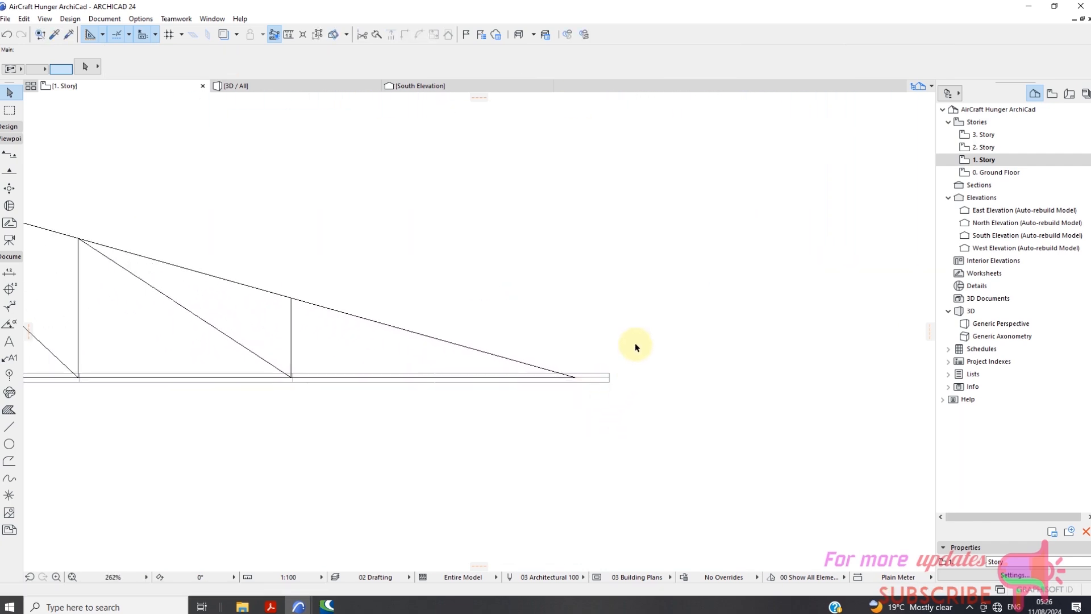
{"action": "left_click", "coordinate": [586, 390]}
{"action": "left_click", "coordinate": [557, 380]}
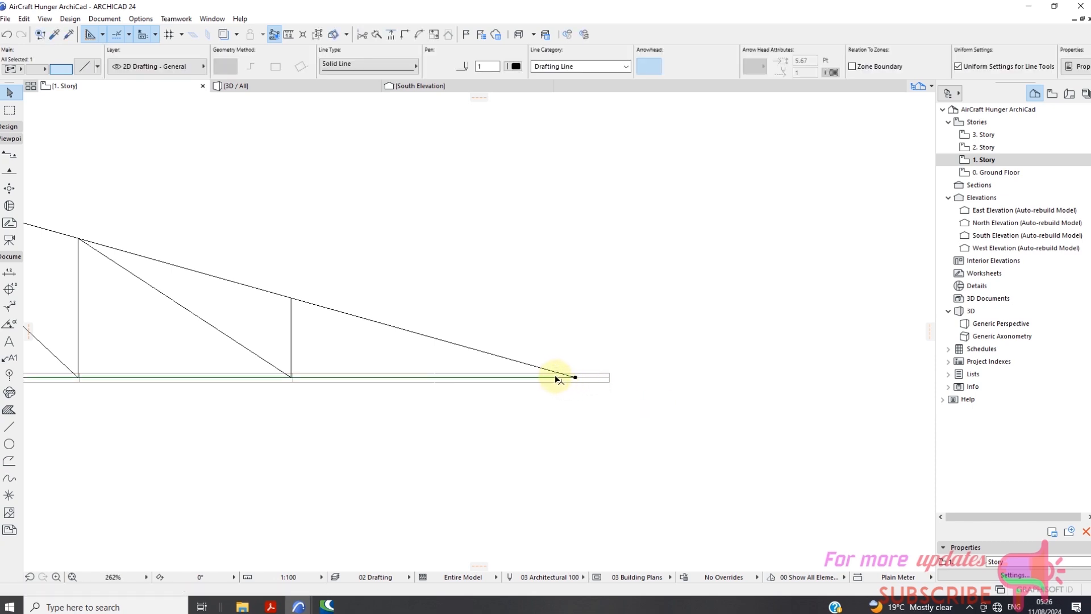
{"action": "left_click", "coordinate": [605, 384]}
{"action": "scroll", "coordinate": [614, 376], "scroll_direction": "up", "scroll_amount": 5}
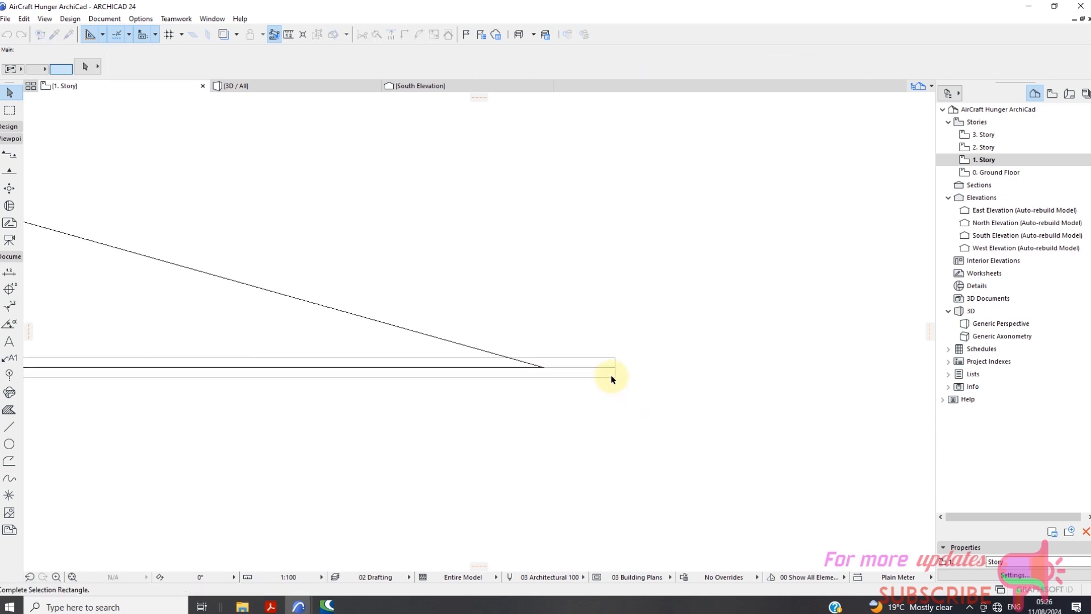
{"action": "left_click", "coordinate": [613, 361]}
{"action": "left_click", "coordinate": [611, 361]}
{"action": "left_click", "coordinate": [608, 360]}
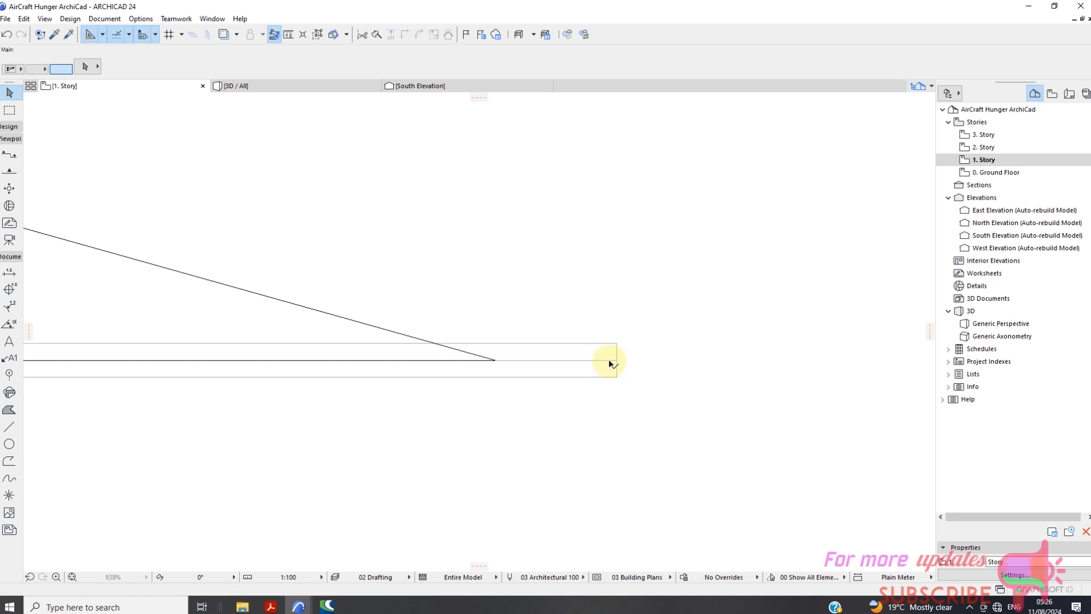
{"action": "left_click", "coordinate": [620, 346]}
{"action": "scroll", "coordinate": [620, 346], "scroll_direction": "down", "scroll_amount": 3}
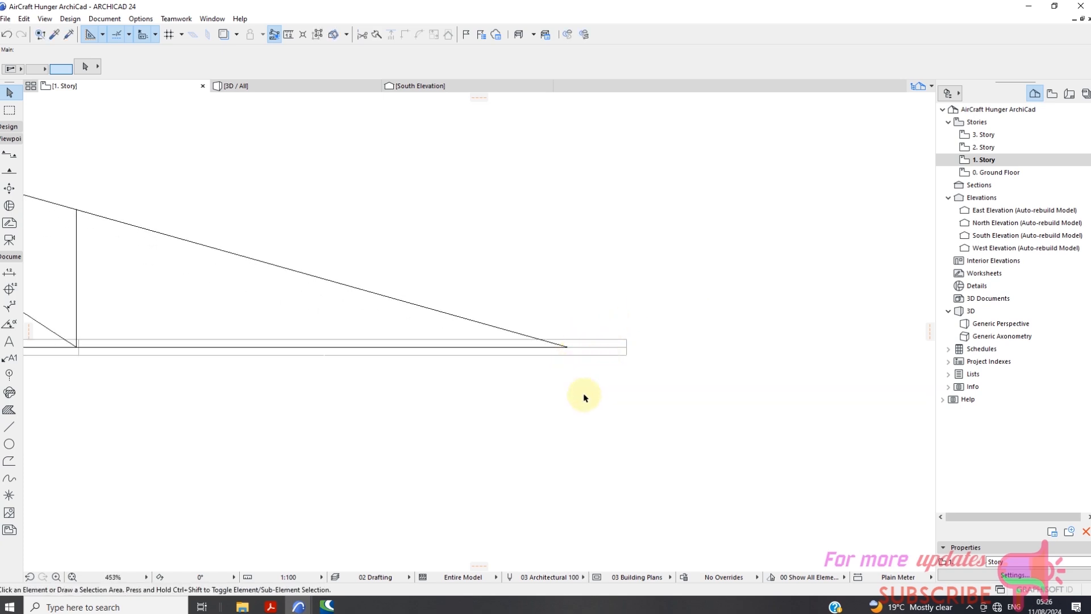
{"action": "scroll", "coordinate": [584, 397], "scroll_direction": "down", "scroll_amount": 5}
{"action": "scroll", "coordinate": [268, 392], "scroll_direction": "up", "scroll_amount": 2}
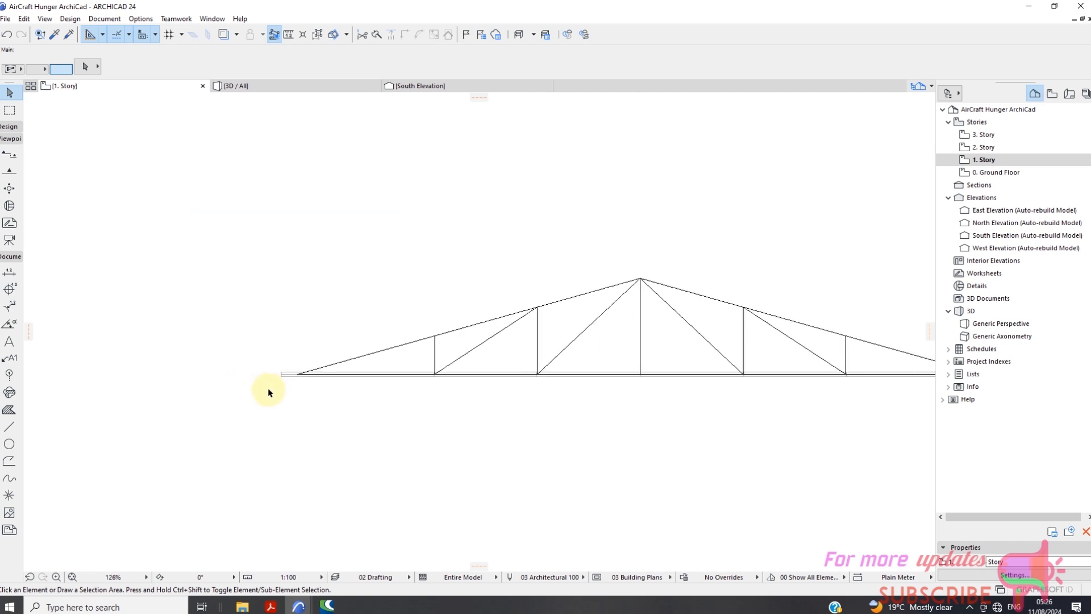
{"action": "scroll", "coordinate": [307, 352], "scroll_direction": "up", "scroll_amount": 2}
{"action": "left_click", "coordinate": [307, 353]}
{"action": "scroll", "coordinate": [284, 363], "scroll_direction": "down", "scroll_amount": 2}
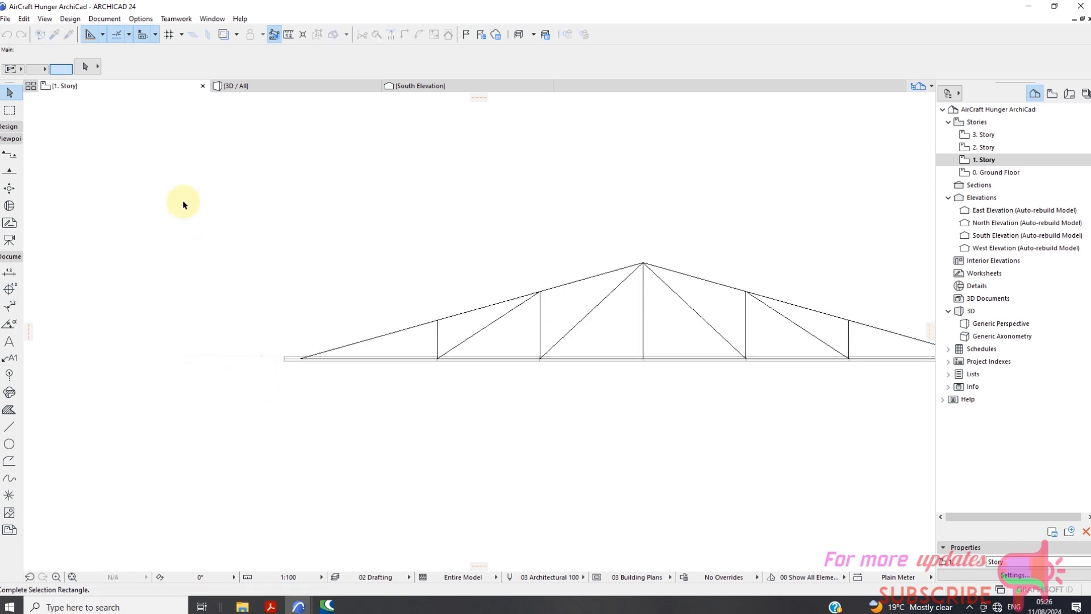
Select the whole truss below the South Elevation marker, including the Truss 2 object and its drafting lines, and copy it.
{"action": "left_click", "coordinate": [179, 184]}
{"action": "scroll", "coordinate": [389, 332], "scroll_direction": "down", "scroll_amount": 2}
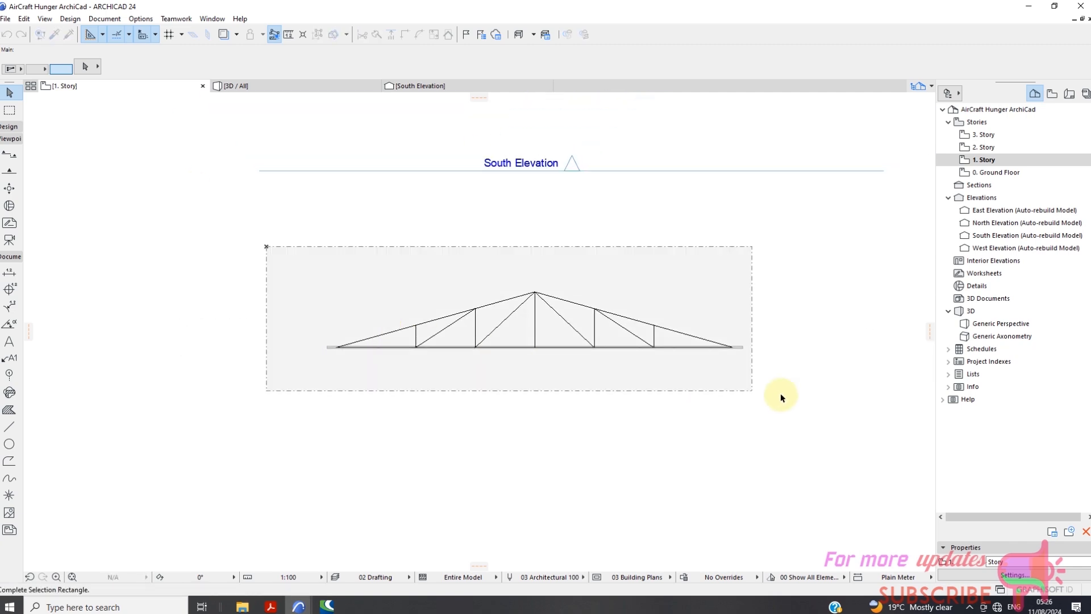
{"action": "left_click", "coordinate": [780, 393]}
{"action": "scroll", "coordinate": [722, 353], "scroll_direction": "up", "scroll_amount": 5}
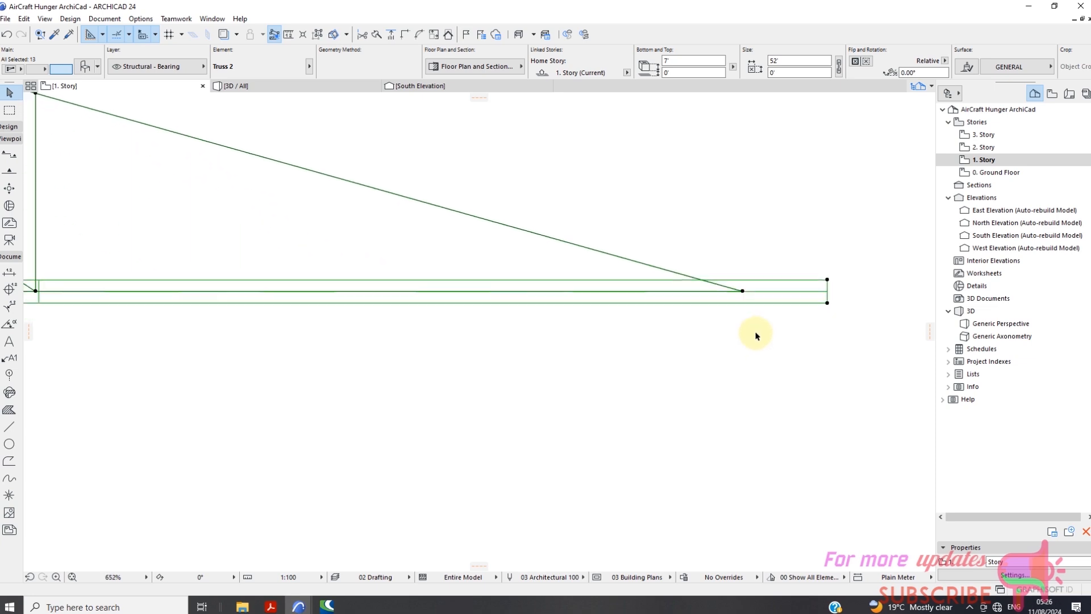
{"action": "right_click", "coordinate": [828, 313]}
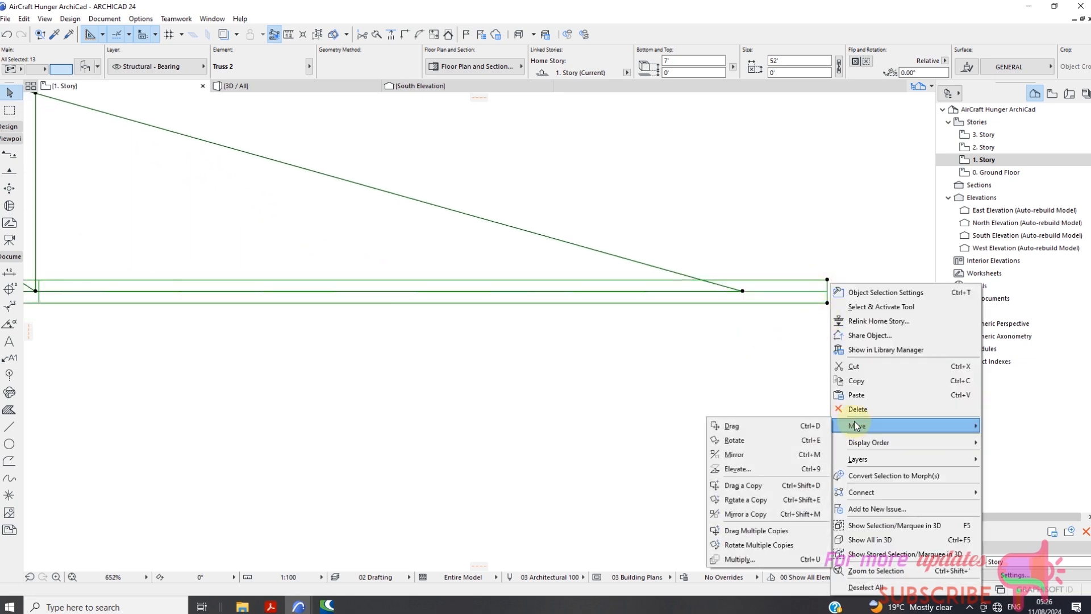
{"action": "left_click", "coordinate": [868, 394]}
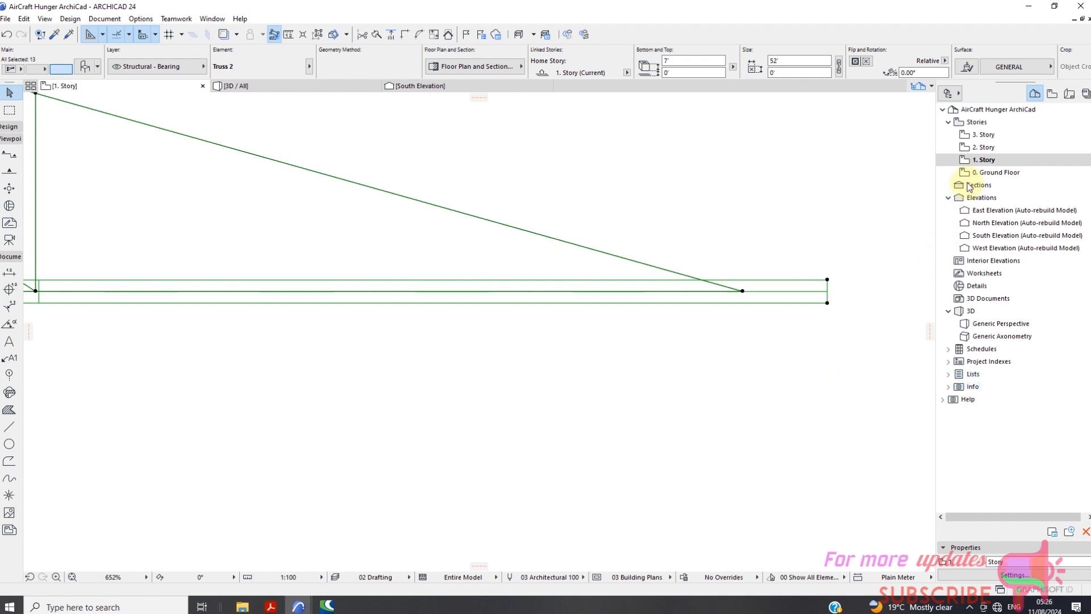
Open the 2. Story plan and paste the copied truss at its original location, zooming to the pasted elements.
{"action": "scroll", "coordinate": [690, 319], "scroll_direction": "down", "scroll_amount": 3}
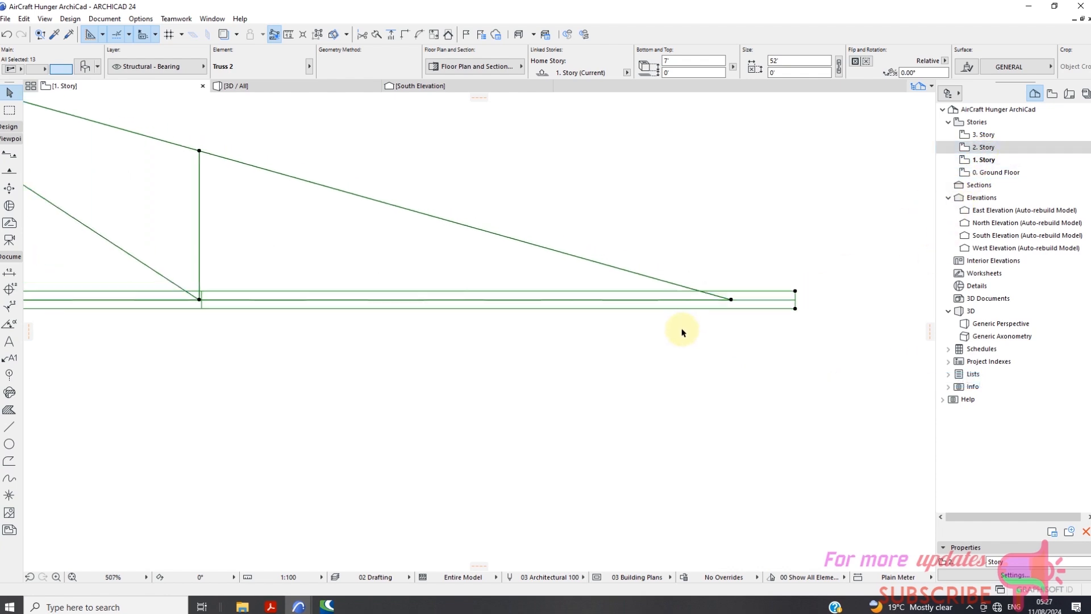
{"action": "scroll", "coordinate": [639, 328], "scroll_direction": "down", "scroll_amount": 2}
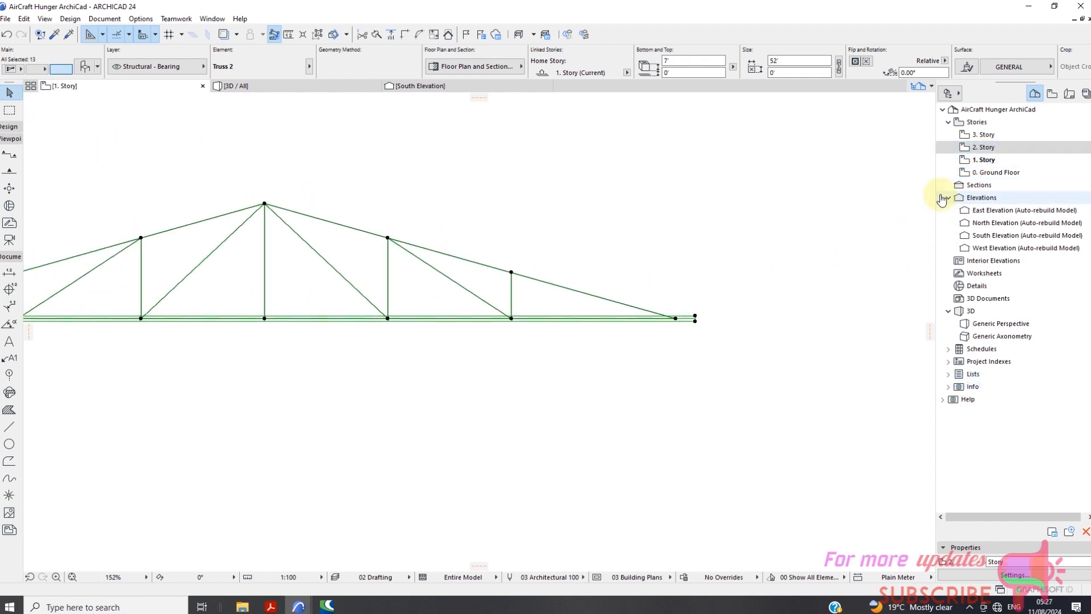
{"action": "double_click", "coordinate": [987, 148]}
{"action": "right_click", "coordinate": [677, 259]}
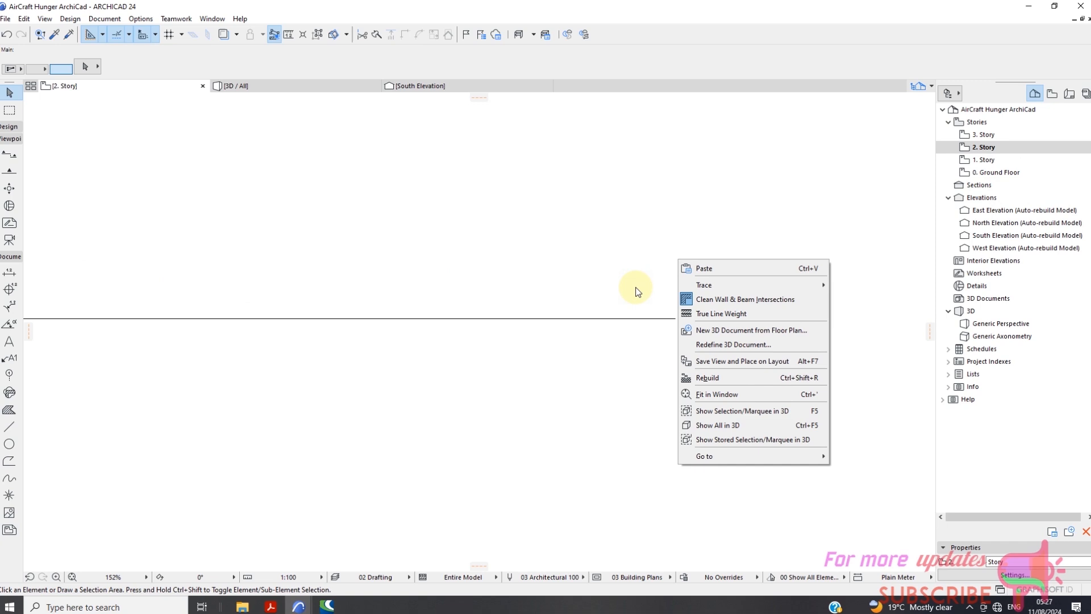
{"action": "left_click", "coordinate": [732, 269]}
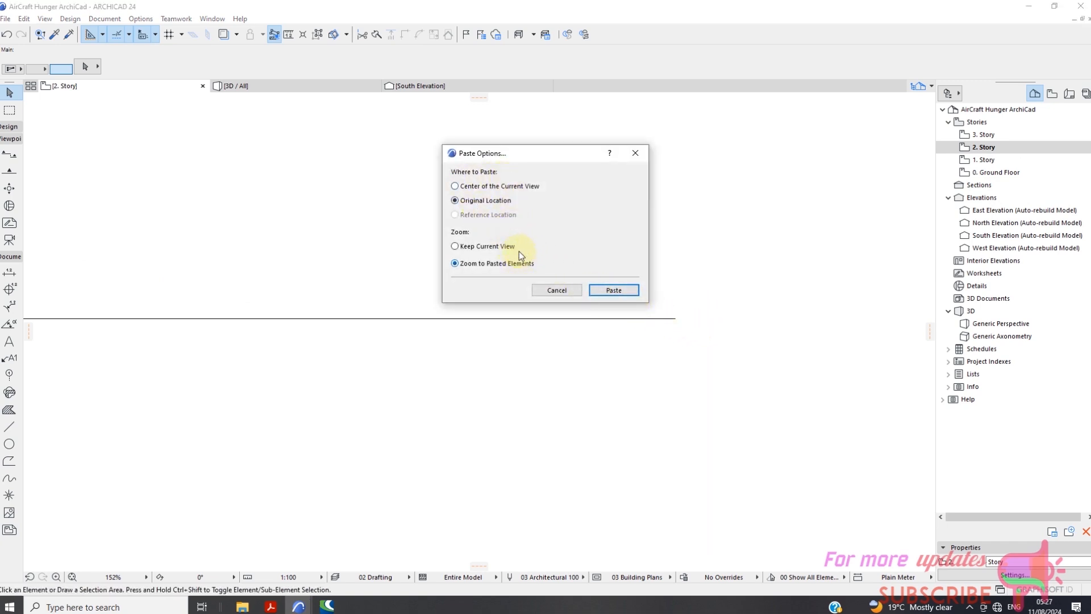
{"action": "left_click", "coordinate": [630, 291]}
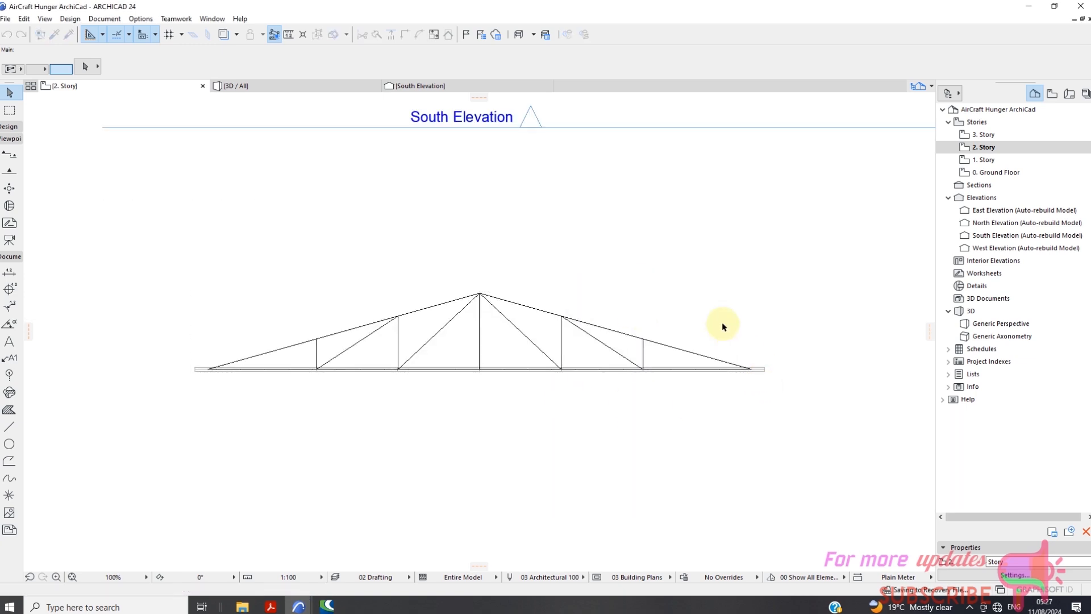
Show the 1. Story plan as trace reference and return to the 2. Story plan.
{"action": "scroll", "coordinate": [796, 315], "scroll_direction": "up", "scroll_amount": 2}
{"action": "scroll", "coordinate": [404, 302], "scroll_direction": "down", "scroll_amount": 5}
{"action": "scroll", "coordinate": [398, 341], "scroll_direction": "down", "scroll_amount": 4}
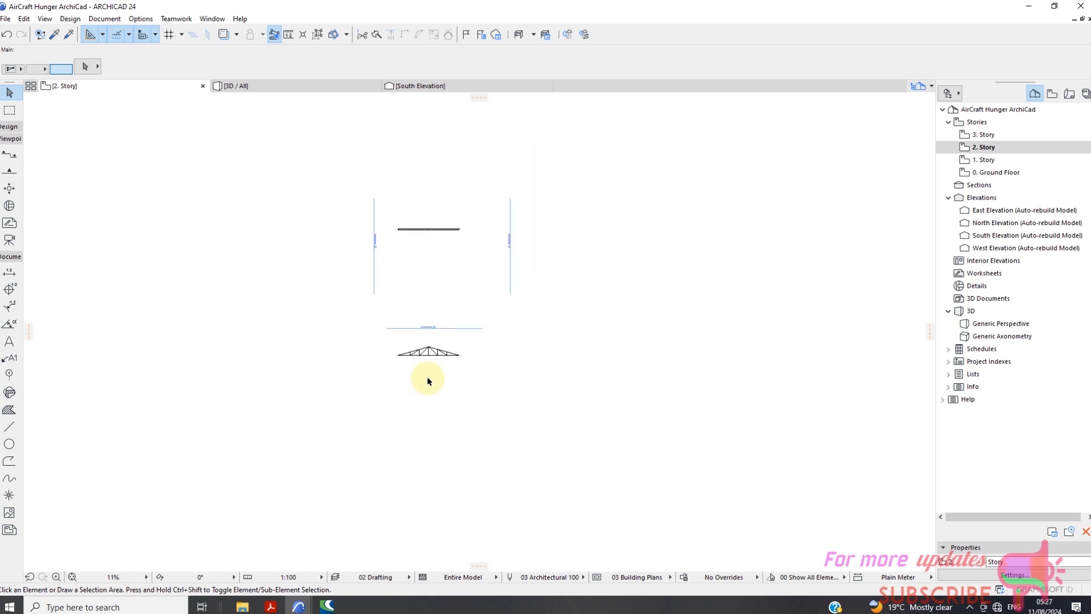
{"action": "scroll", "coordinate": [389, 354], "scroll_direction": "up", "scroll_amount": 2}
{"action": "scroll", "coordinate": [419, 369], "scroll_direction": "down", "scroll_amount": 2}
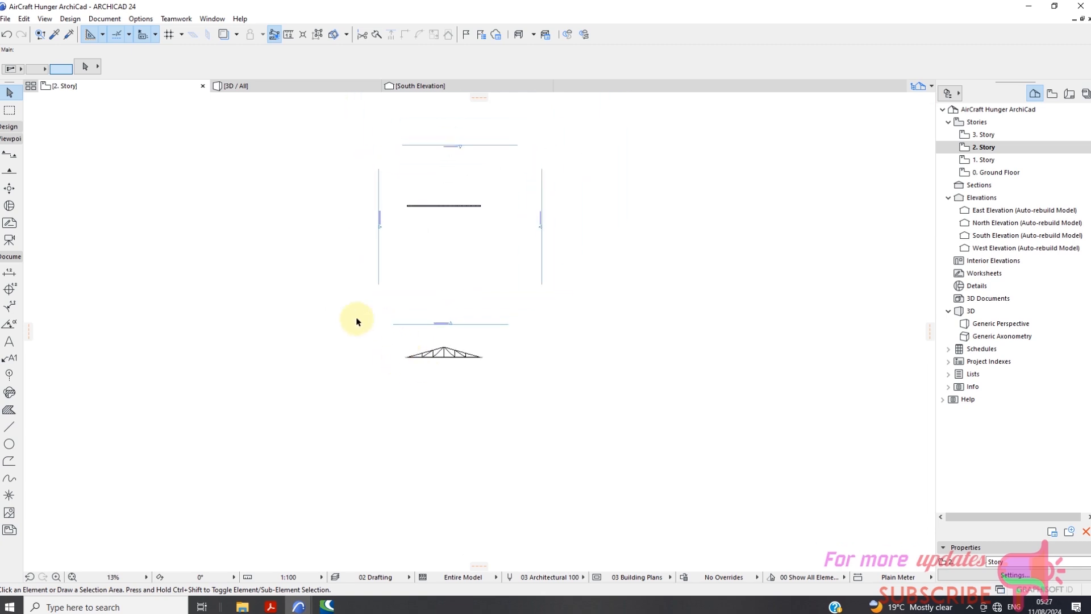
{"action": "left_click", "coordinate": [984, 161]}
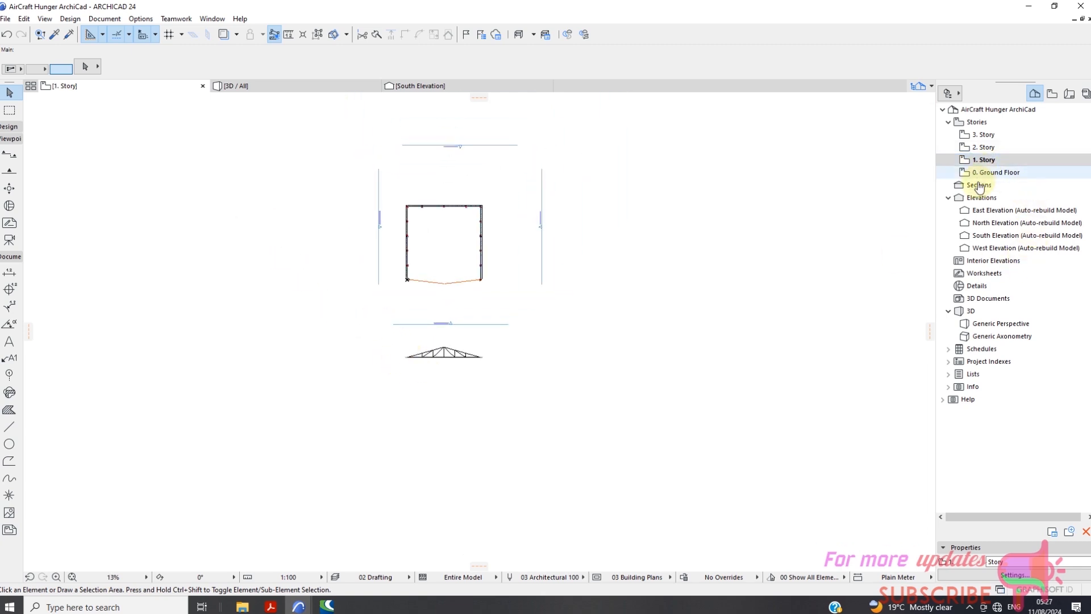
{"action": "scroll", "coordinate": [412, 215], "scroll_direction": "up", "scroll_amount": 2}
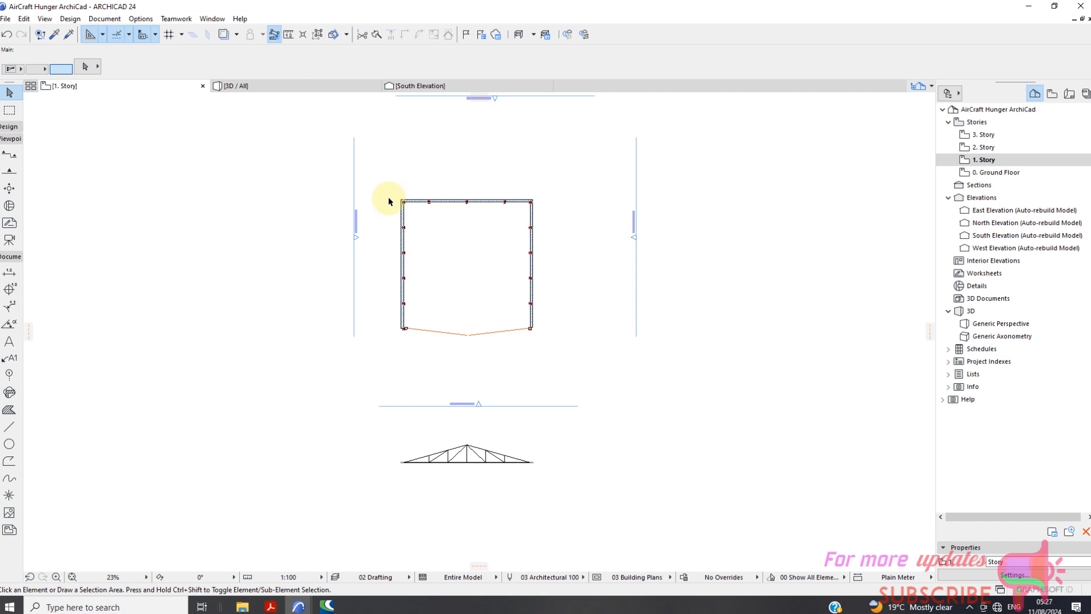
{"action": "right_click", "coordinate": [156, 86]}
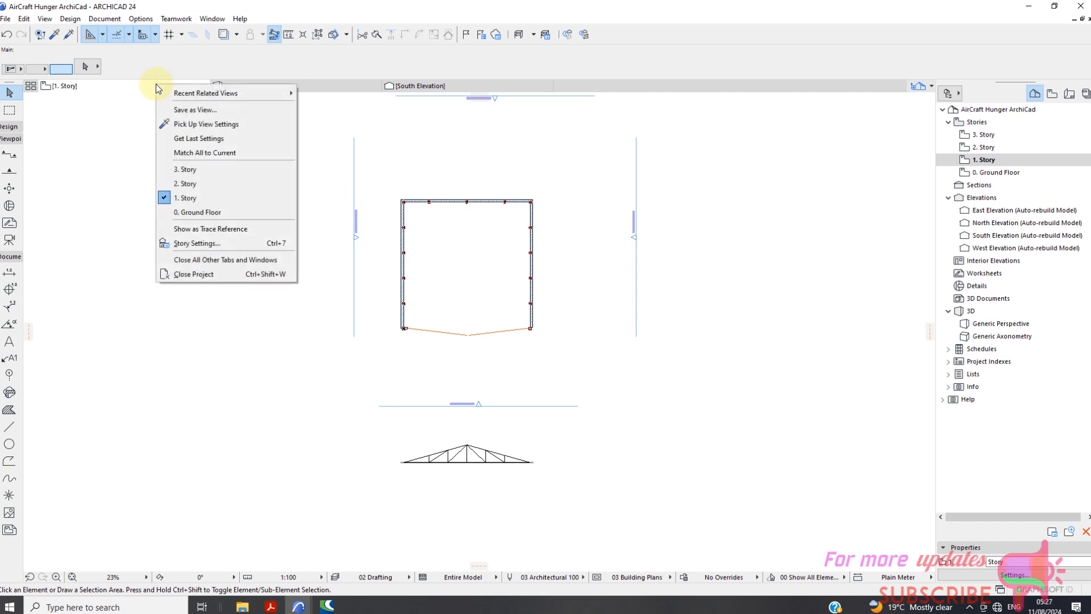
{"action": "left_click", "coordinate": [230, 229]}
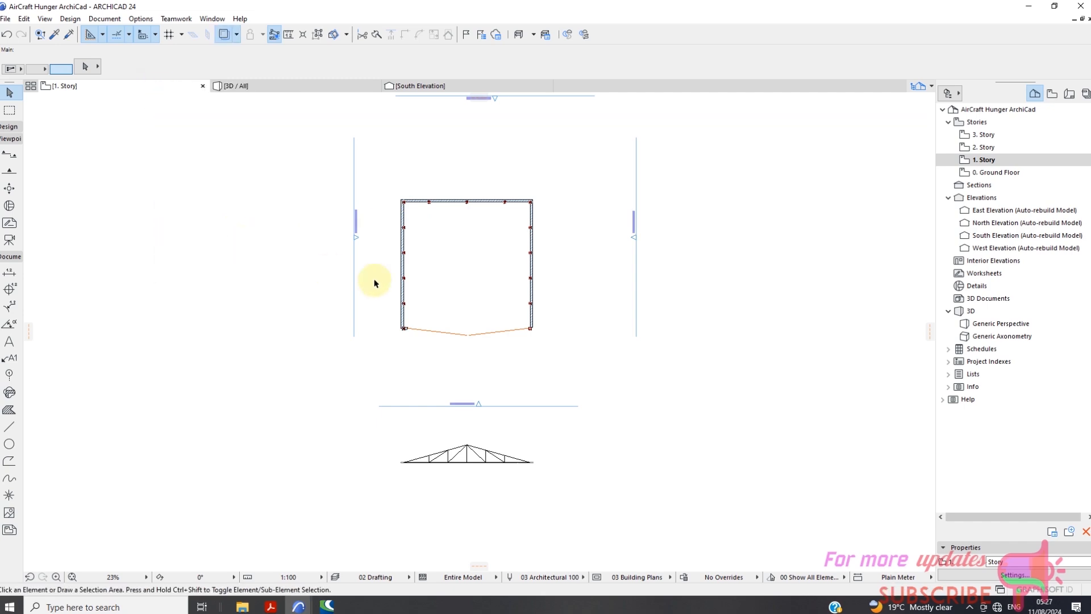
{"action": "left_click", "coordinate": [988, 148]}
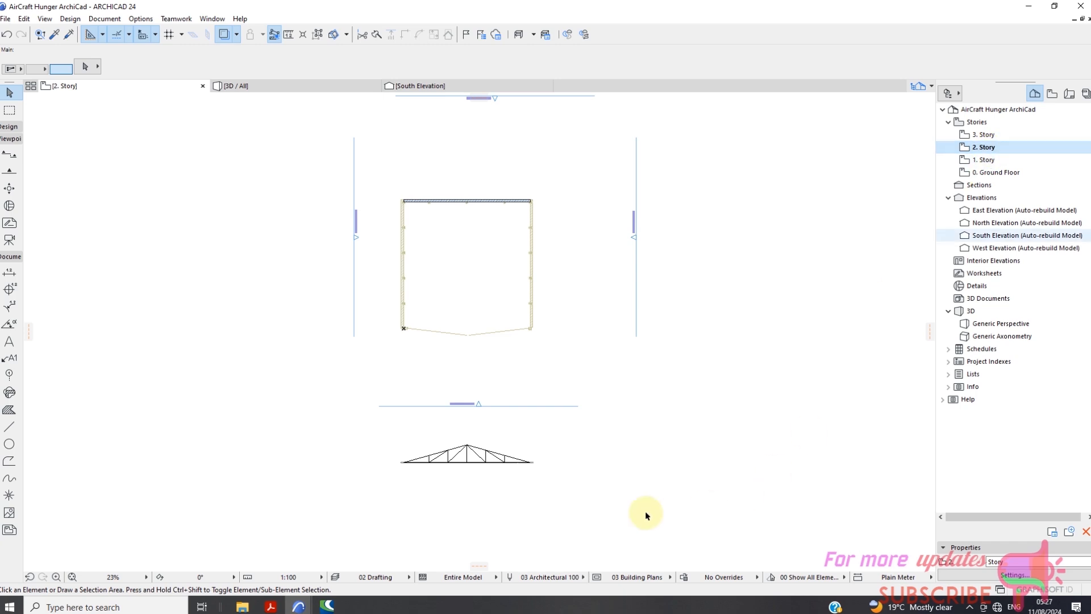
Select the whole pasted truss and drag multiple copies by its base line's right end, placing the first 53' away at the front columns.
{"action": "scroll", "coordinate": [481, 543], "scroll_direction": "up", "scroll_amount": 5}
{"action": "left_click", "coordinate": [175, 324]}
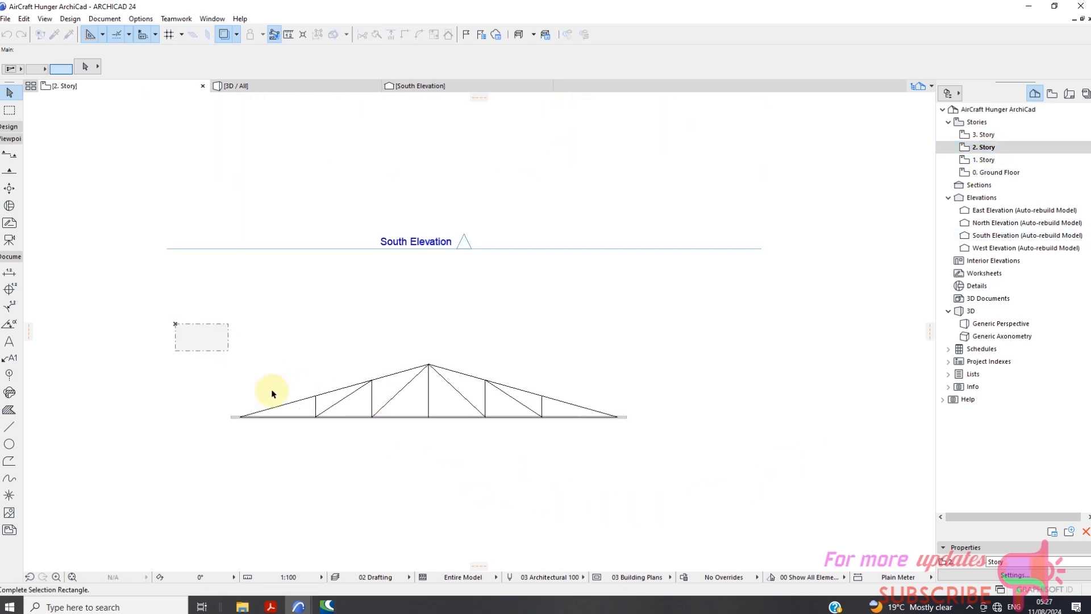
{"action": "left_click", "coordinate": [657, 480]}
{"action": "right_click", "coordinate": [686, 414]}
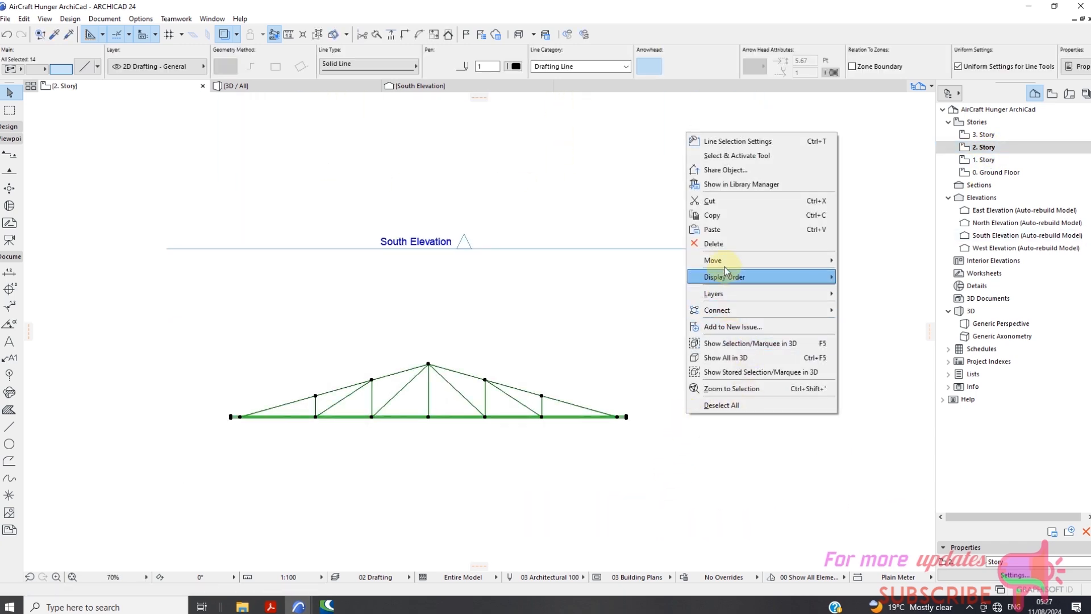
{"action": "mouse_move", "coordinate": [739, 259]}
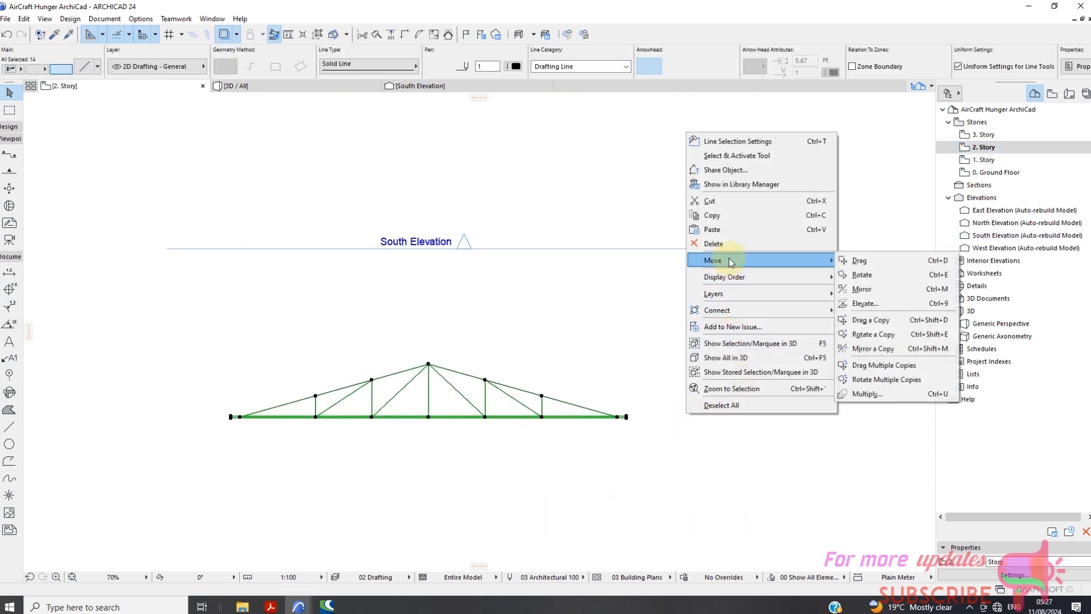
{"action": "left_click", "coordinate": [890, 365]}
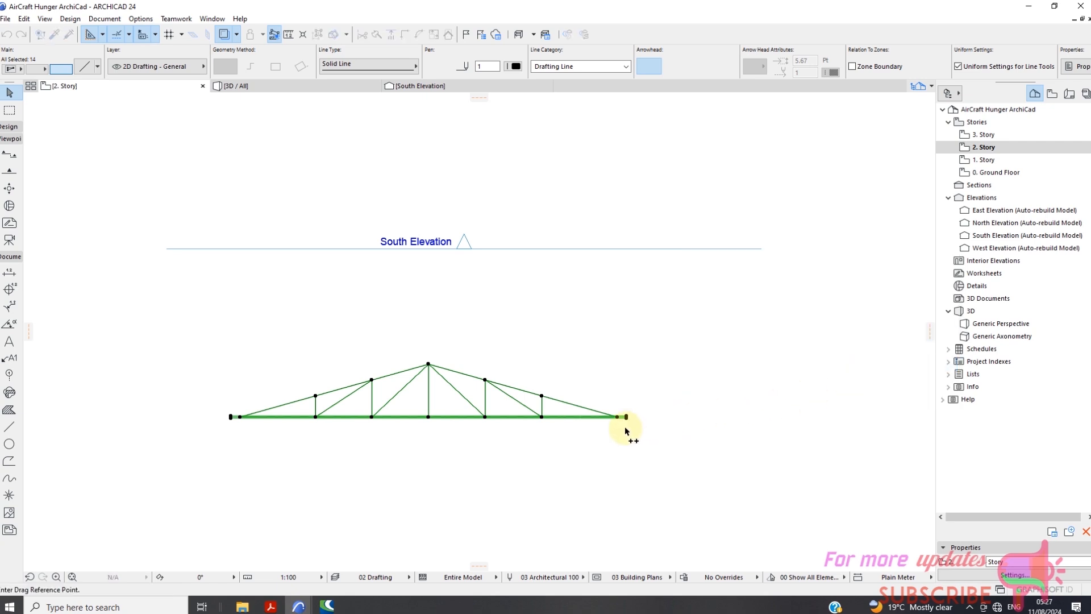
{"action": "scroll", "coordinate": [625, 418], "scroll_direction": "up", "scroll_amount": 3}
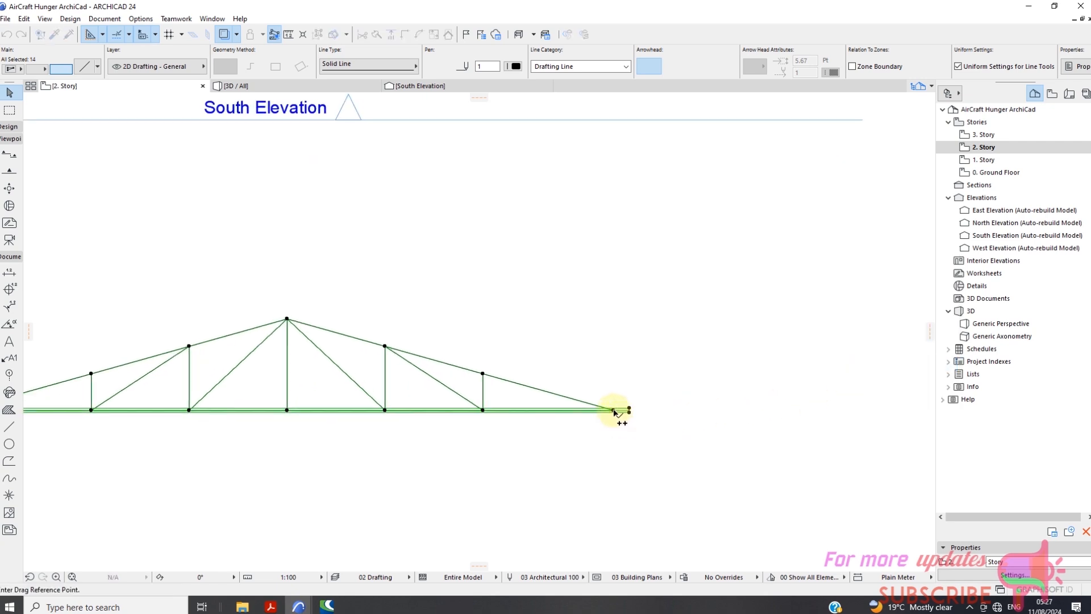
{"action": "left_click", "coordinate": [614, 411]}
{"action": "scroll", "coordinate": [620, 450], "scroll_direction": "down", "scroll_amount": 5}
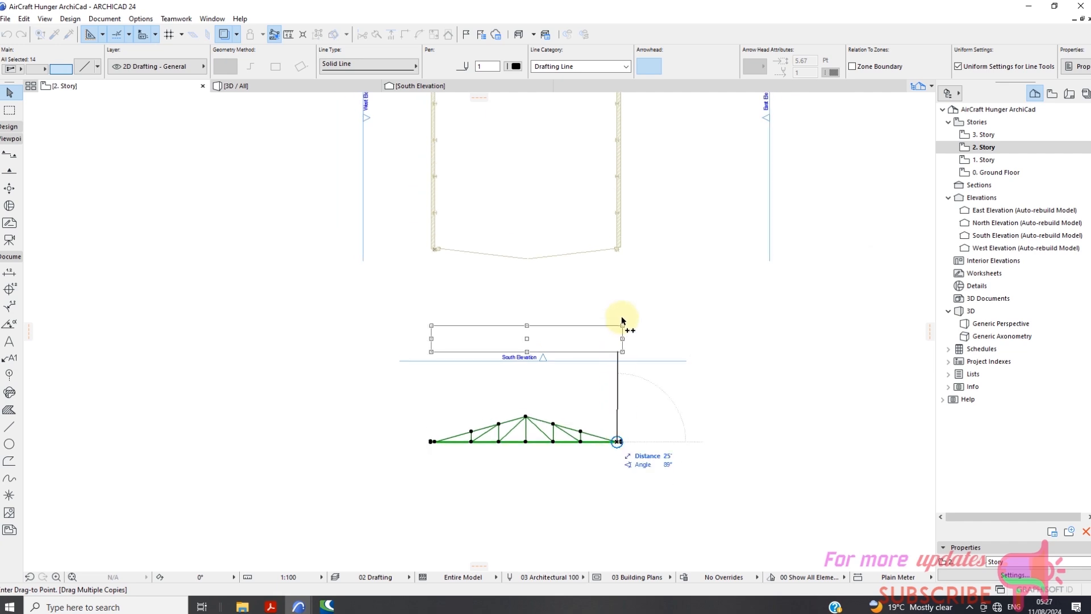
{"action": "scroll", "coordinate": [621, 256], "scroll_direction": "up", "scroll_amount": 3}
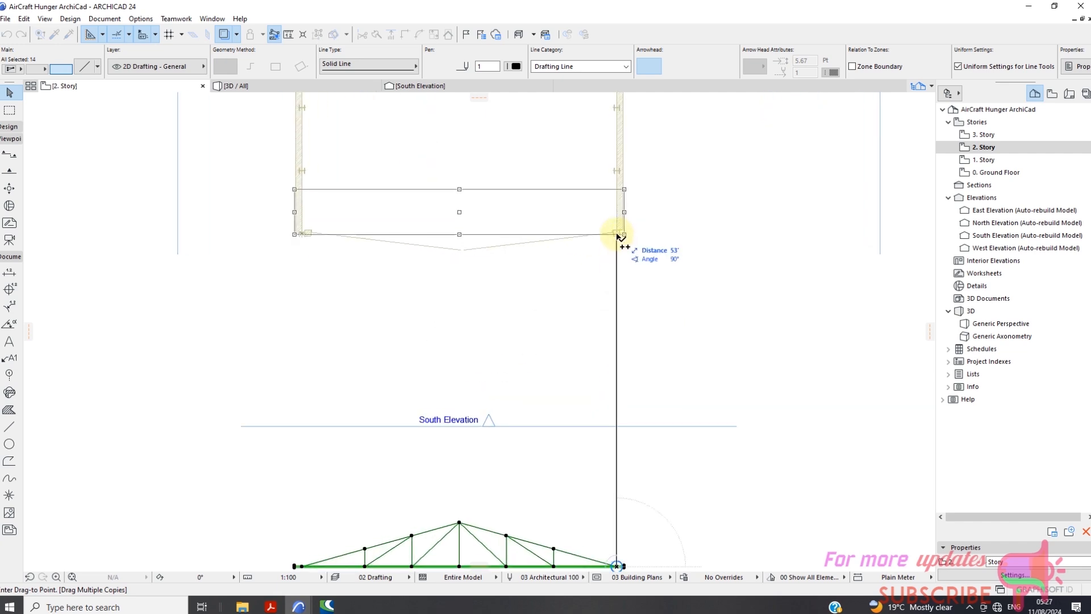
{"action": "scroll", "coordinate": [616, 236], "scroll_direction": "down", "scroll_amount": 3}
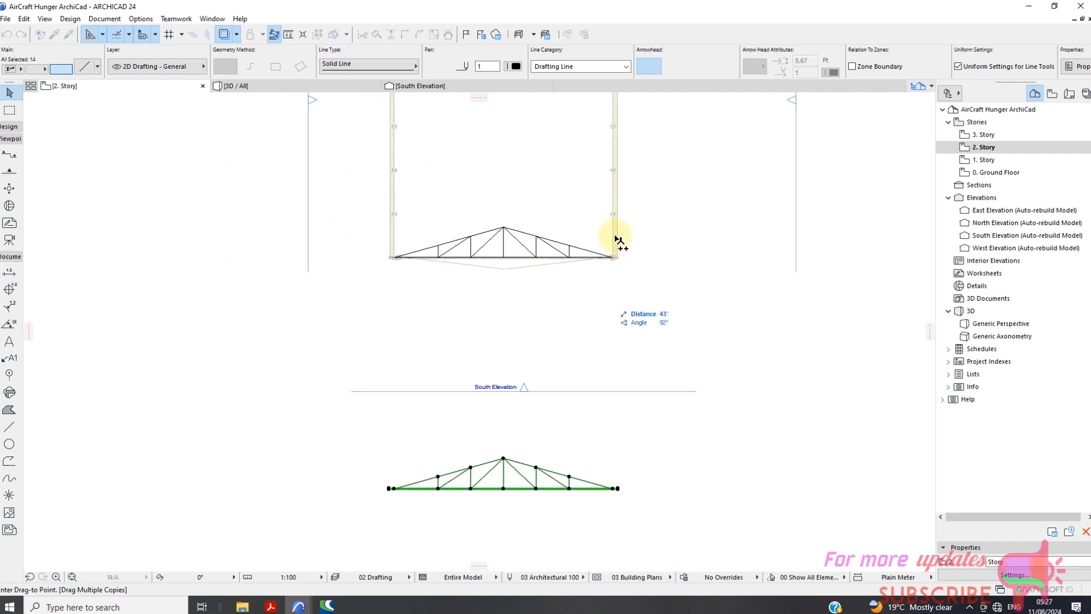
Place the next three truss copies on the successive column lines, starting 63' from the base point.
{"action": "scroll", "coordinate": [615, 227], "scroll_direction": "up", "scroll_amount": 5}
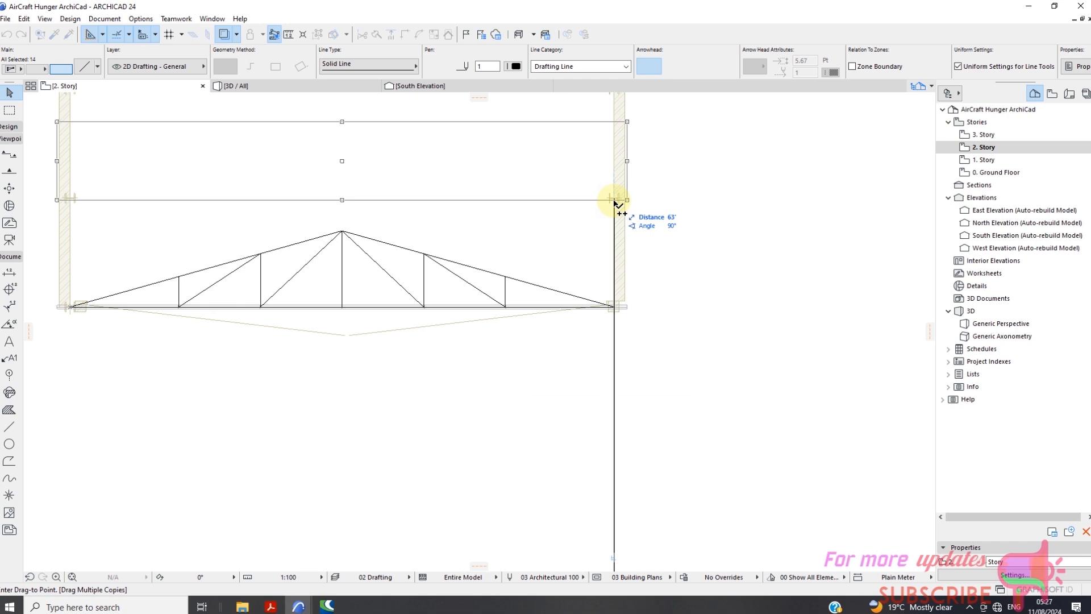
{"action": "left_click", "coordinate": [615, 200]}
{"action": "scroll", "coordinate": [622, 341], "scroll_direction": "down", "scroll_amount": 3}
{"action": "scroll", "coordinate": [625, 250], "scroll_direction": "up", "scroll_amount": 3}
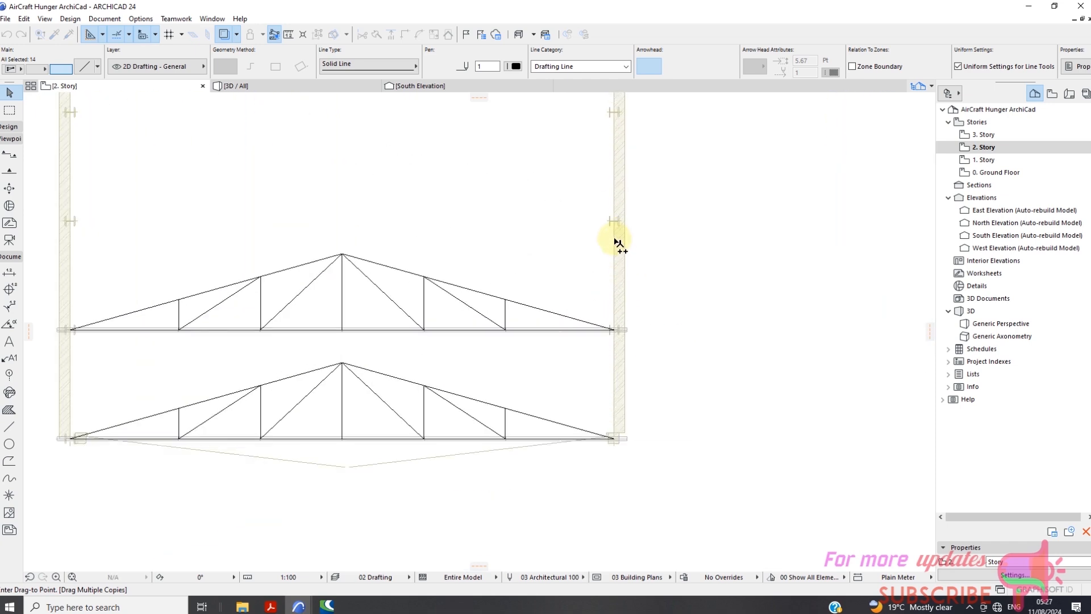
{"action": "scroll", "coordinate": [617, 244], "scroll_direction": "up", "scroll_amount": 3}
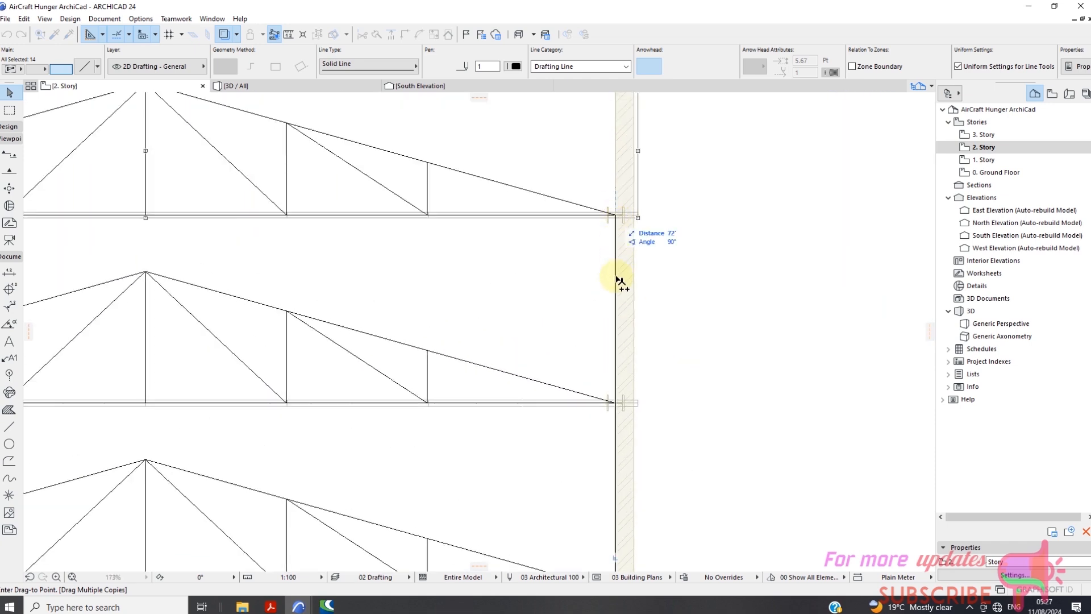
{"action": "scroll", "coordinate": [619, 282], "scroll_direction": "down", "scroll_amount": 3}
{"action": "scroll", "coordinate": [626, 207], "scroll_direction": "up", "scroll_amount": 3}
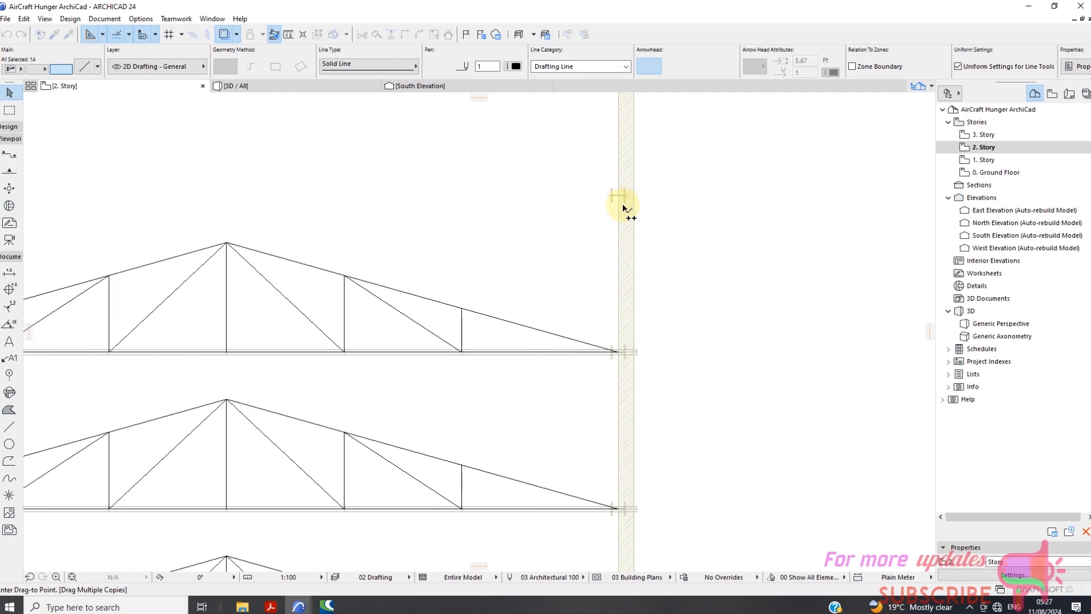
{"action": "scroll", "coordinate": [614, 369], "scroll_direction": "down", "scroll_amount": 3}
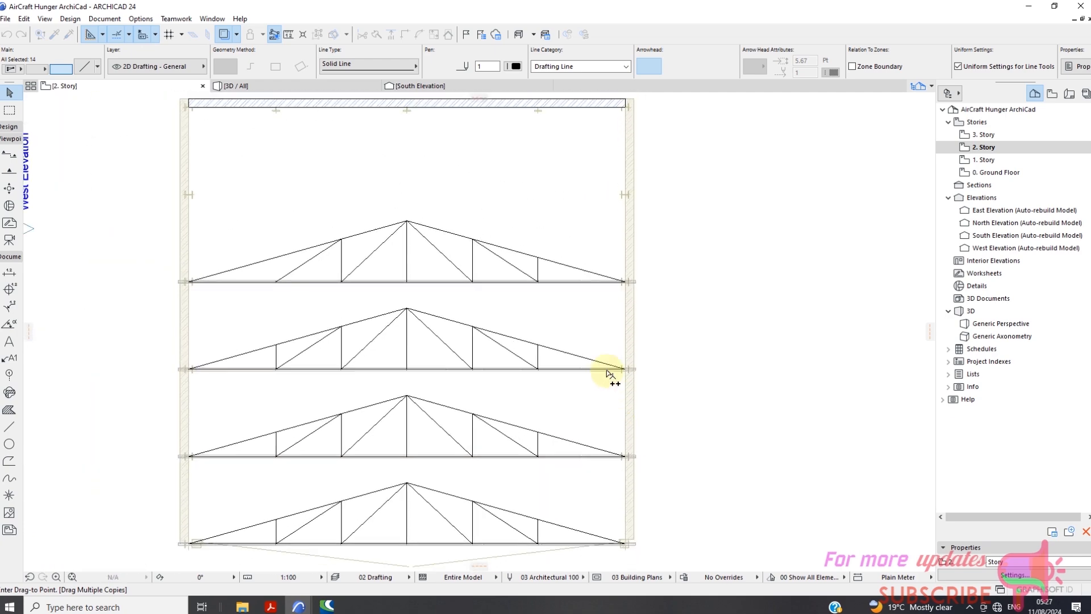
Place the last two truss copies on the rear column lines at 93' and 103', finish the multiple-copy command and clear the selection.
{"action": "scroll", "coordinate": [624, 255], "scroll_direction": "up", "scroll_amount": 3}
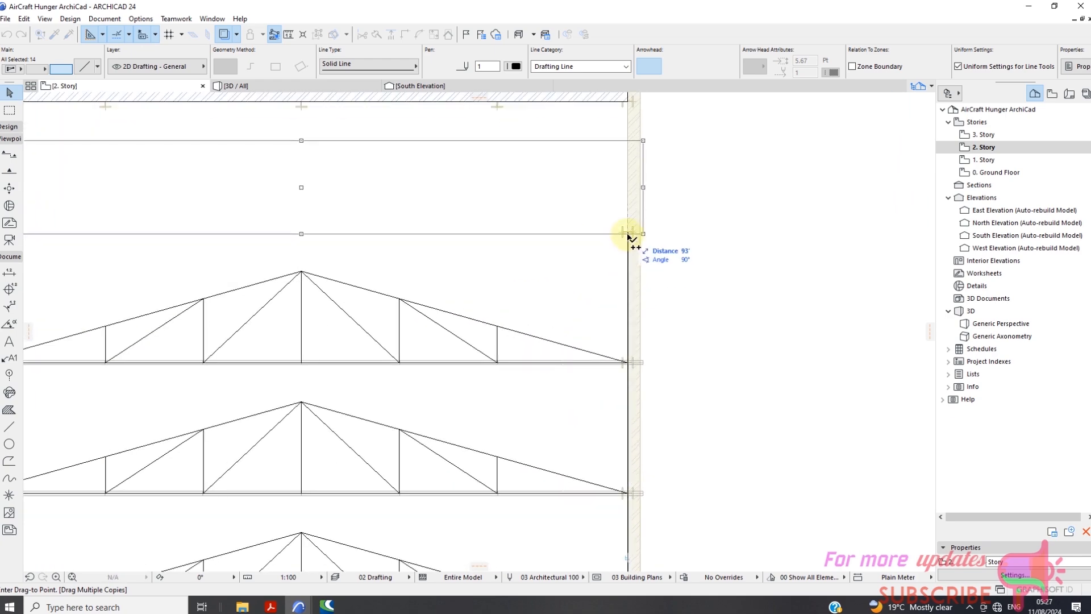
{"action": "left_click", "coordinate": [628, 234]}
{"action": "scroll", "coordinate": [629, 321], "scroll_direction": "down", "scroll_amount": 3}
{"action": "scroll", "coordinate": [627, 202], "scroll_direction": "up", "scroll_amount": 3}
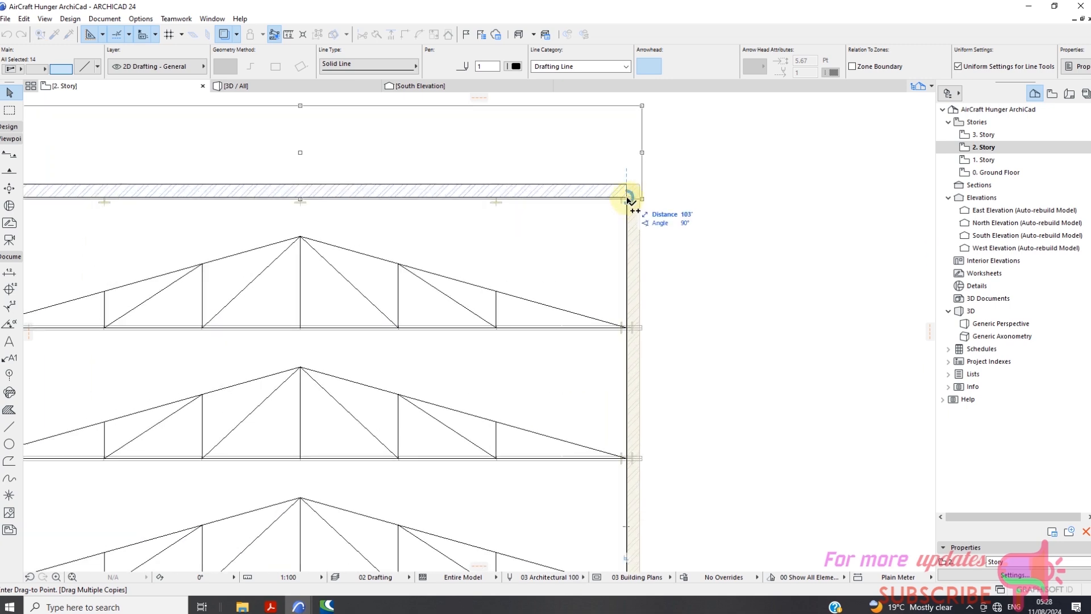
{"action": "scroll", "coordinate": [626, 197], "scroll_direction": "up", "scroll_amount": 4}
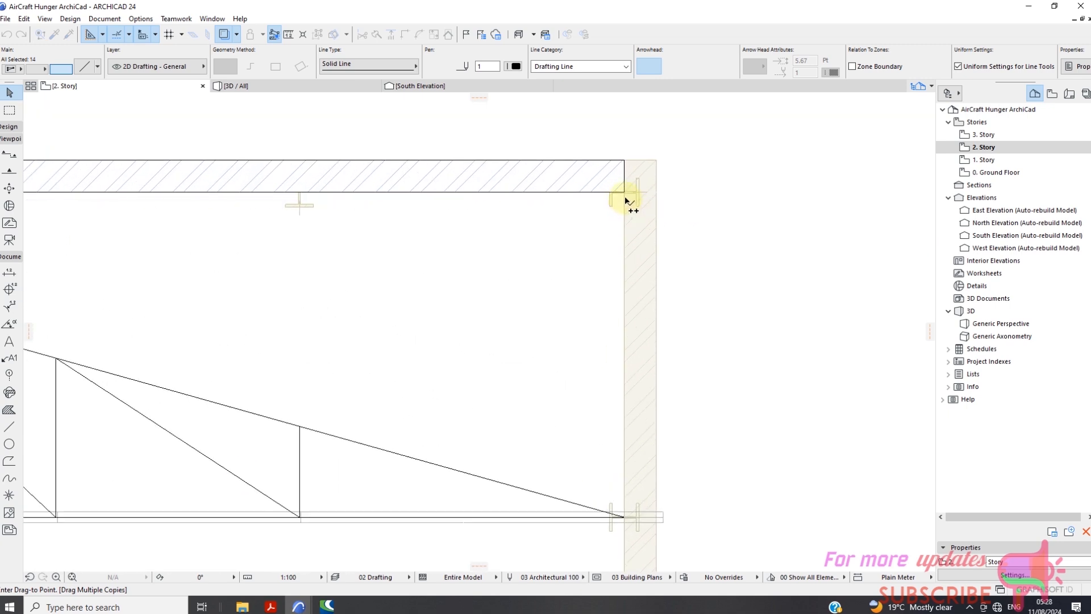
{"action": "scroll", "coordinate": [625, 197], "scroll_direction": "up", "scroll_amount": 2}
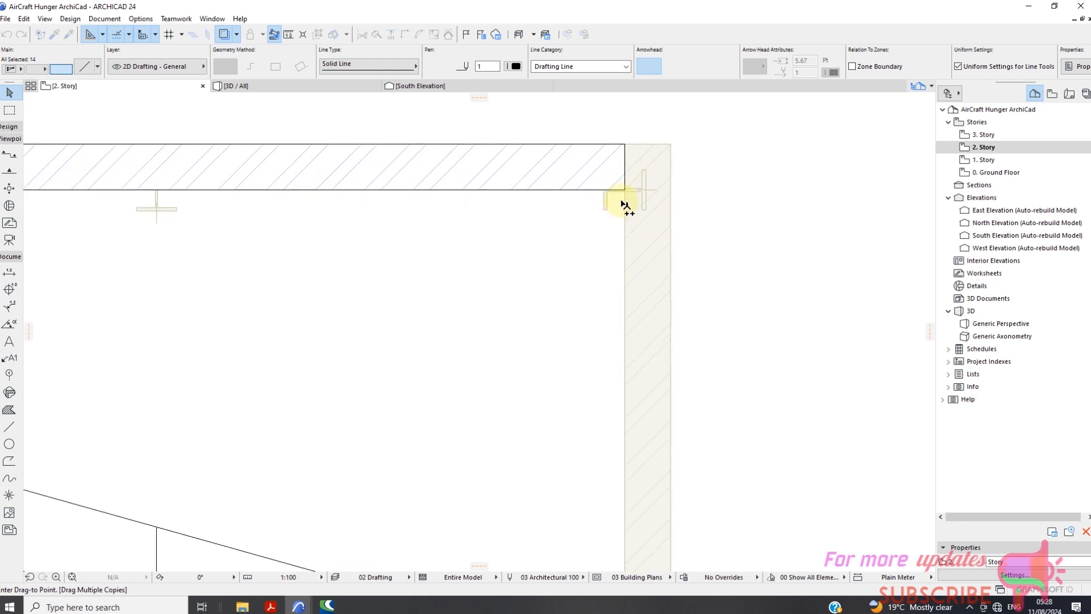
{"action": "scroll", "coordinate": [626, 194], "scroll_direction": "up", "scroll_amount": 1}
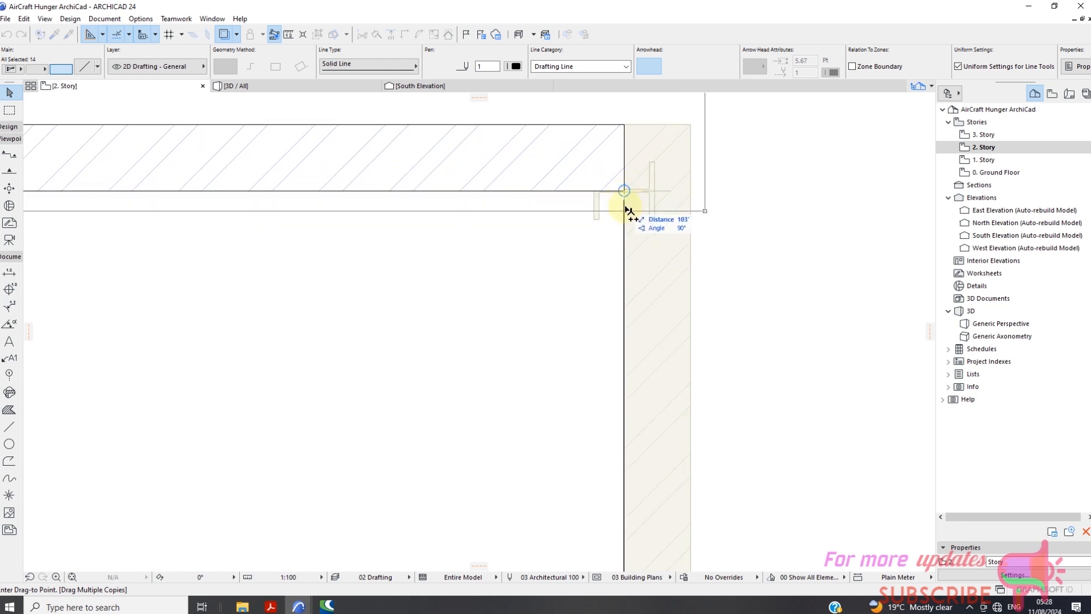
{"action": "scroll", "coordinate": [628, 193], "scroll_direction": "down", "scroll_amount": 3}
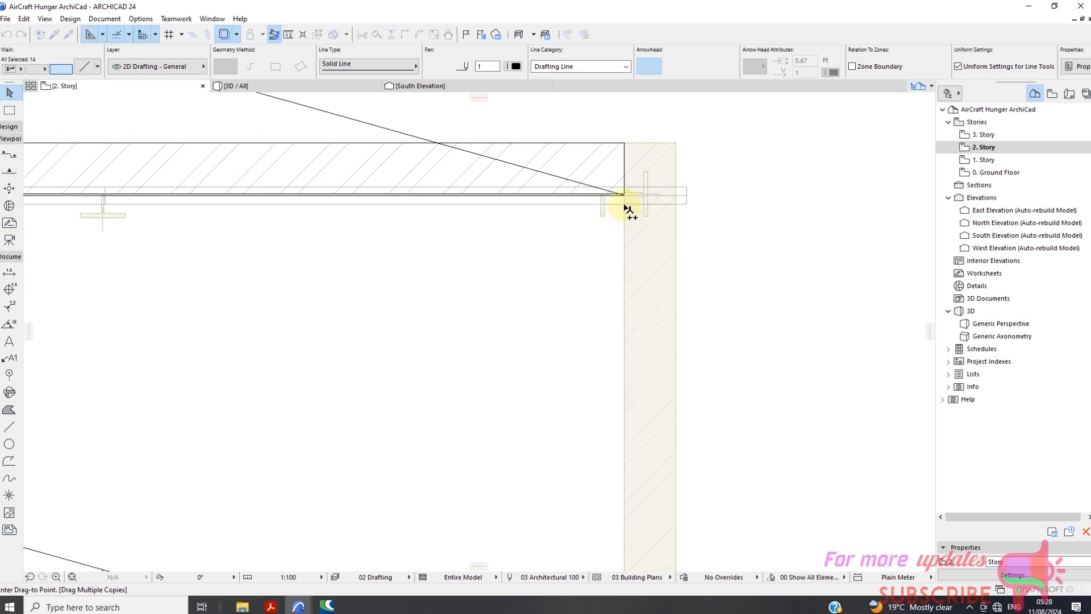
{"action": "scroll", "coordinate": [658, 268], "scroll_direction": "down", "scroll_amount": 3}
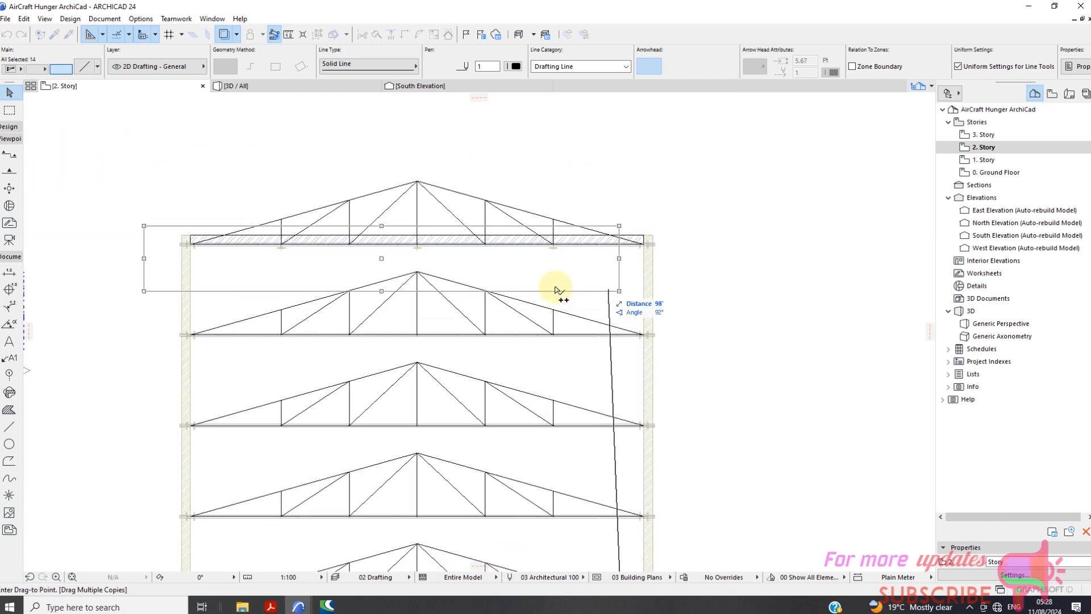
{"action": "scroll", "coordinate": [560, 312], "scroll_direction": "down", "scroll_amount": 3}
{"action": "key", "text": "Escape"}
{"action": "key", "text": "Escape"}
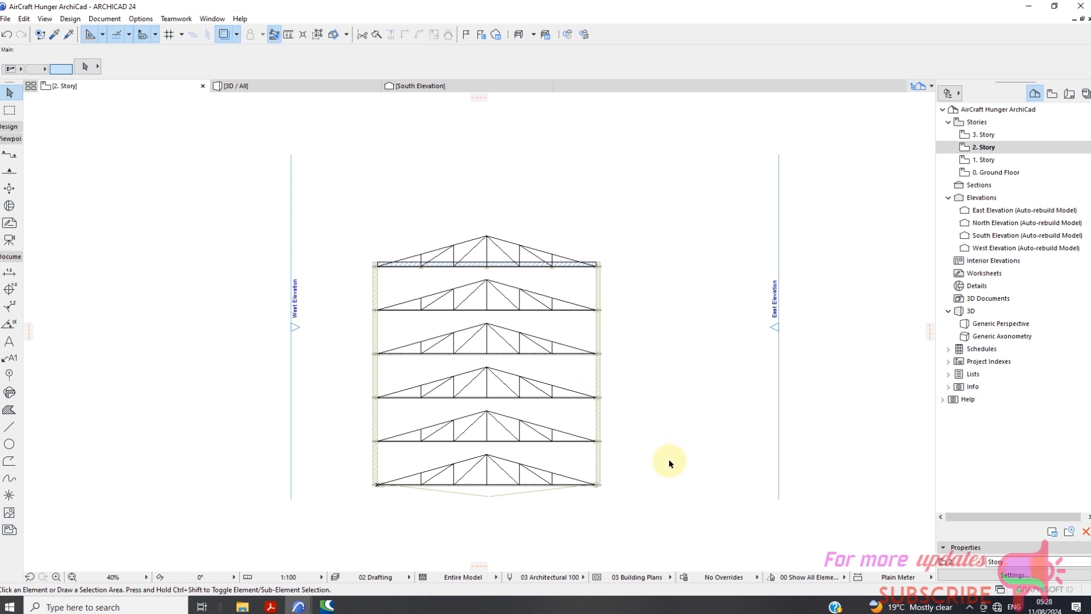
Select the Truss 2 object on the front column line and review its object selection settings without changing them.
{"action": "left_click", "coordinate": [572, 486]}
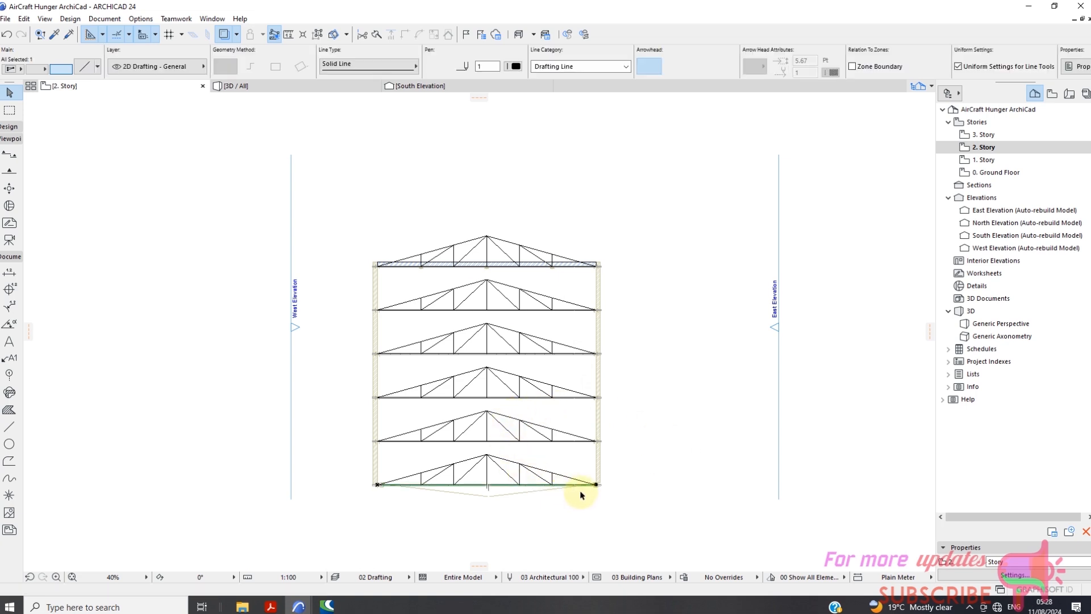
{"action": "scroll", "coordinate": [579, 510], "scroll_direction": "up", "scroll_amount": 4}
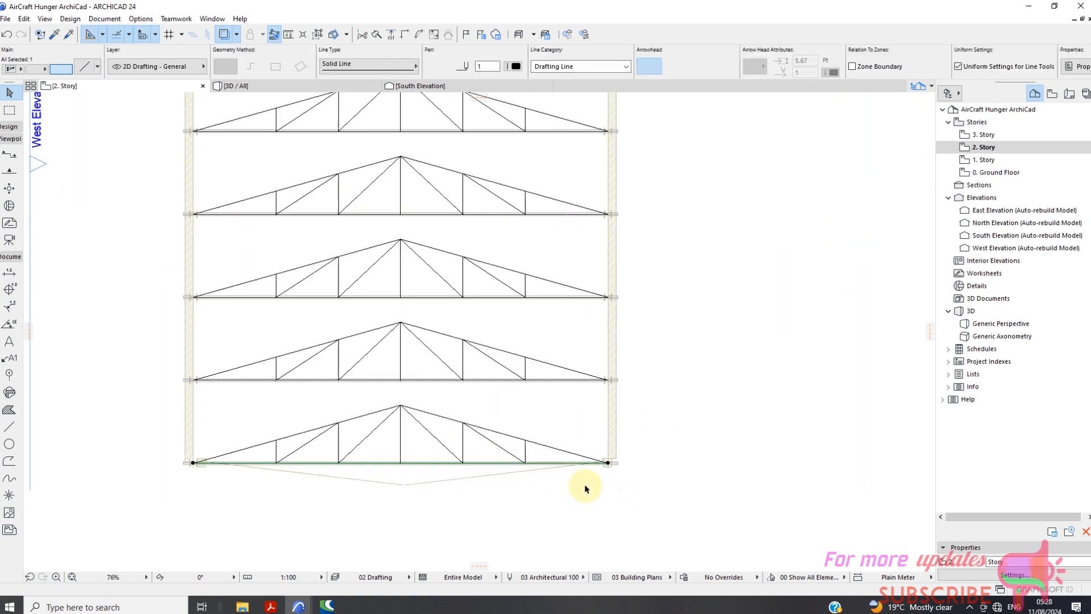
{"action": "left_click", "coordinate": [636, 444]}
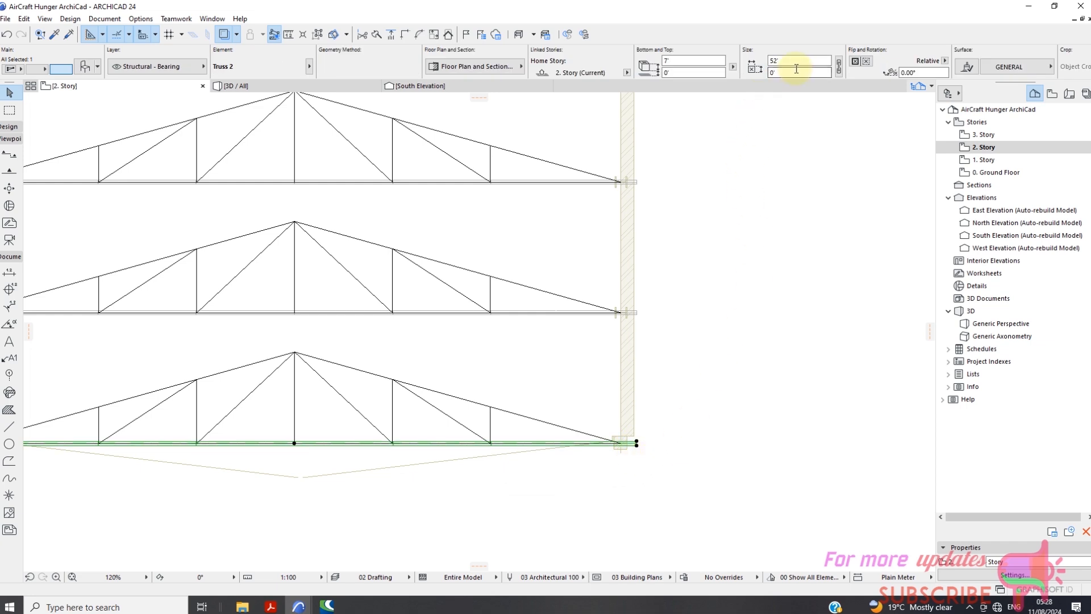
{"action": "right_click", "coordinate": [740, 214]}
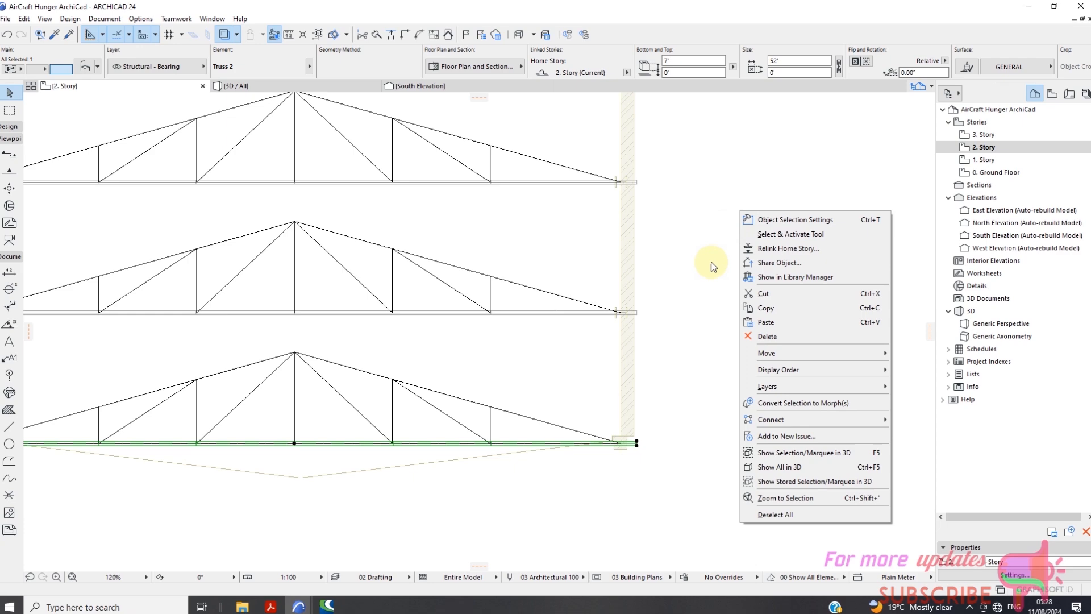
{"action": "left_click", "coordinate": [780, 221]}
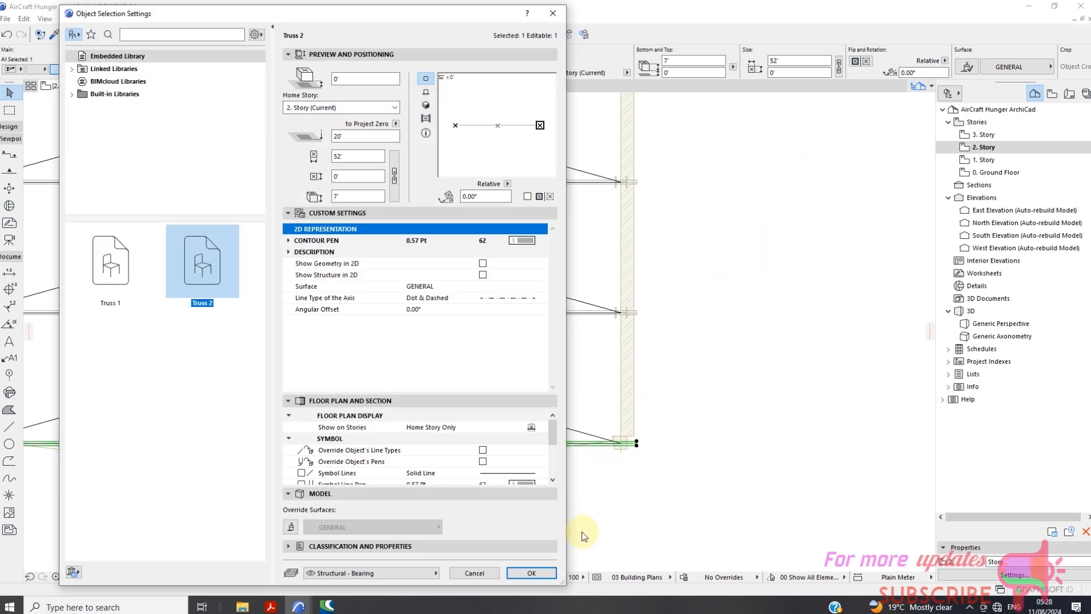
{"action": "left_click", "coordinate": [496, 573]}
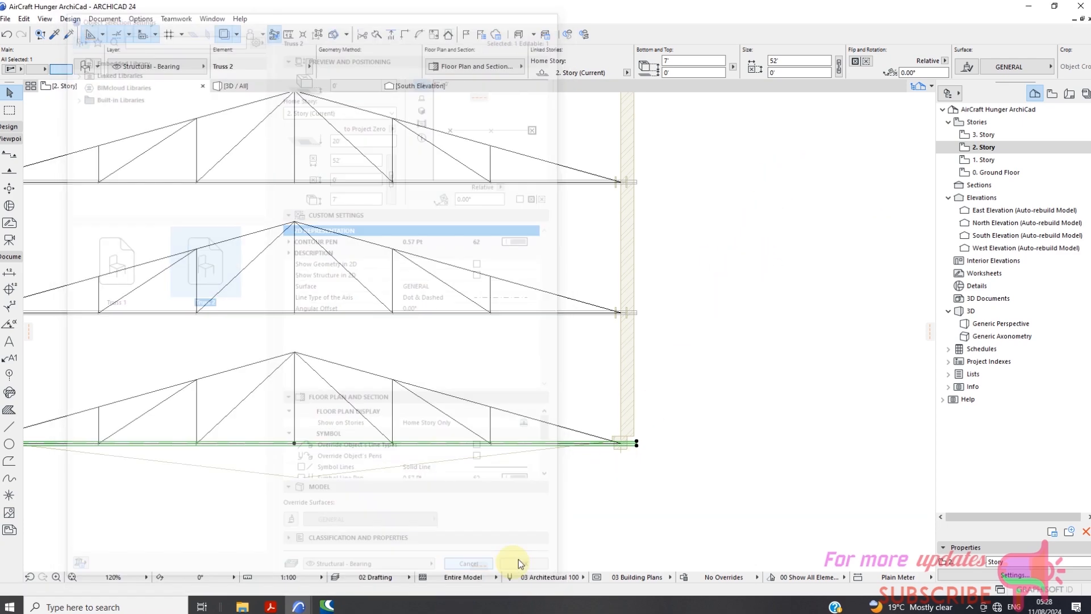
Activate the selected truss's Object tool, select all Truss 2 objects and set their length to 50'.
{"action": "right_click", "coordinate": [700, 328]}
{"action": "left_click", "coordinate": [739, 37]}
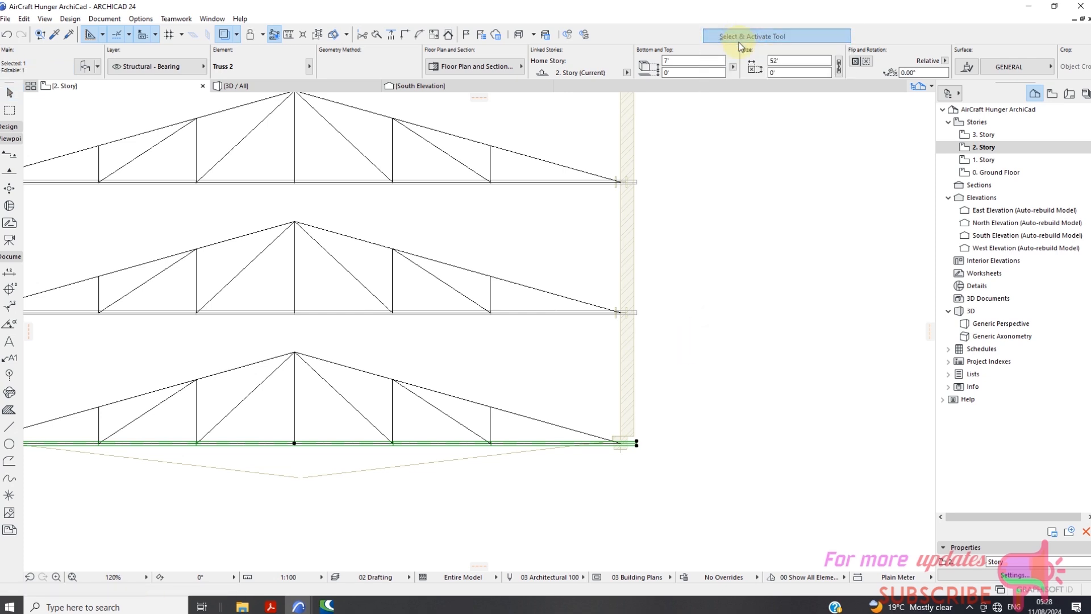
{"action": "key", "text": "ctrl+a"}
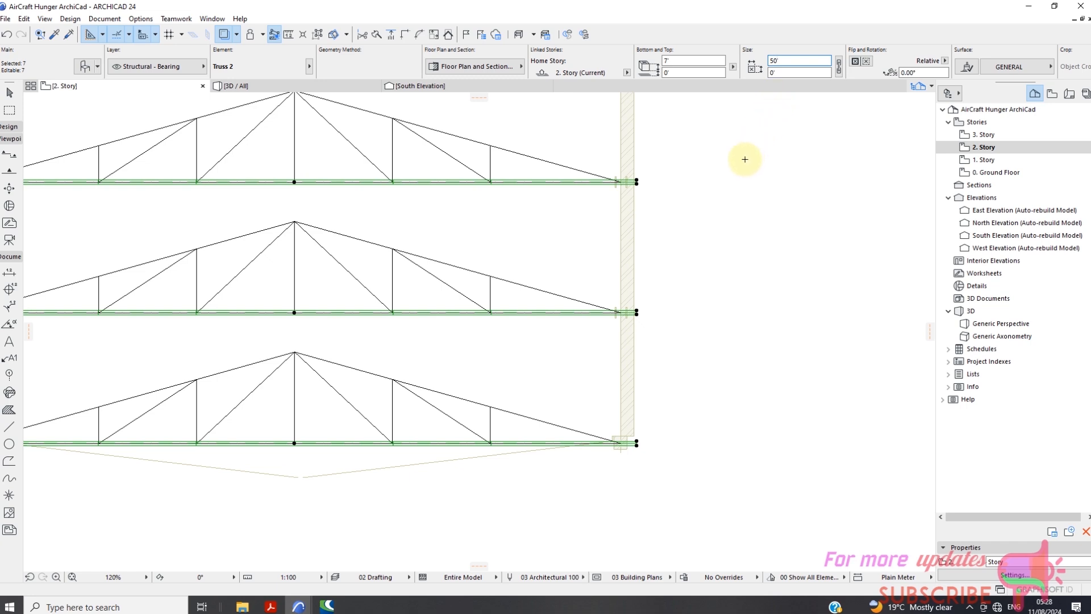
{"action": "scroll", "coordinate": [744, 157], "scroll_direction": "down", "scroll_amount": 3}
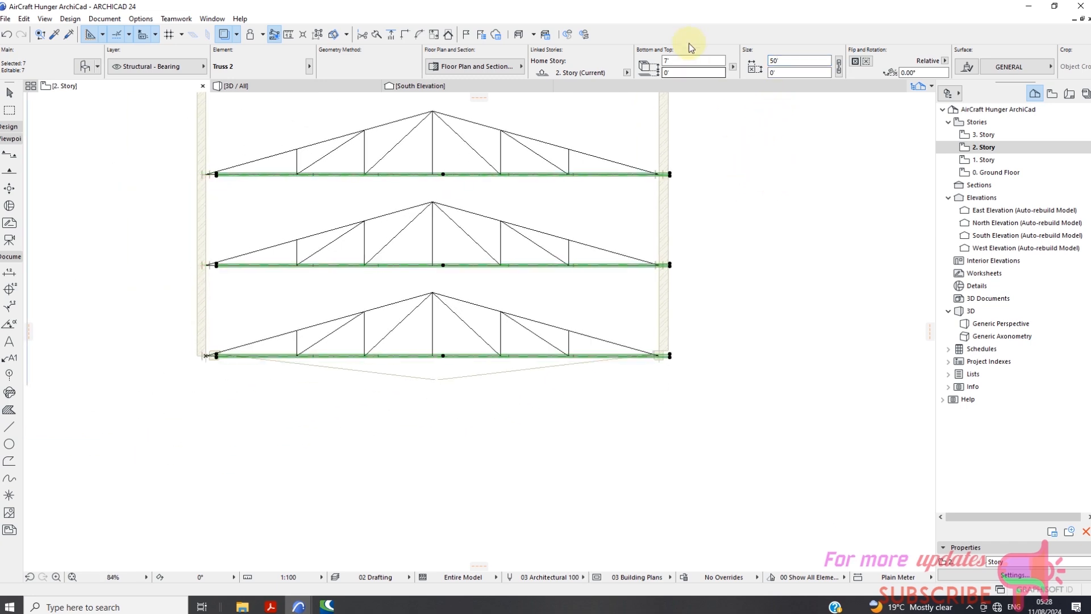
{"action": "left_click", "coordinate": [673, 61]}
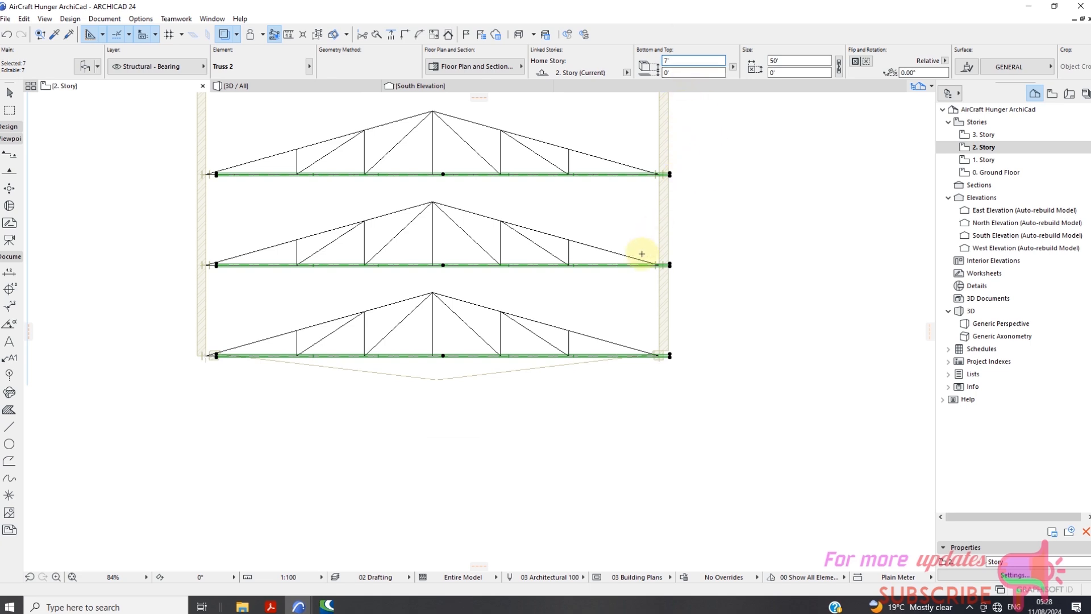
Move all selected Truss 2 objects about 1' at 180° so their left ends meet the drafting lines' ends, and deselect them.
{"action": "scroll", "coordinate": [626, 267], "scroll_direction": "down", "scroll_amount": 5}
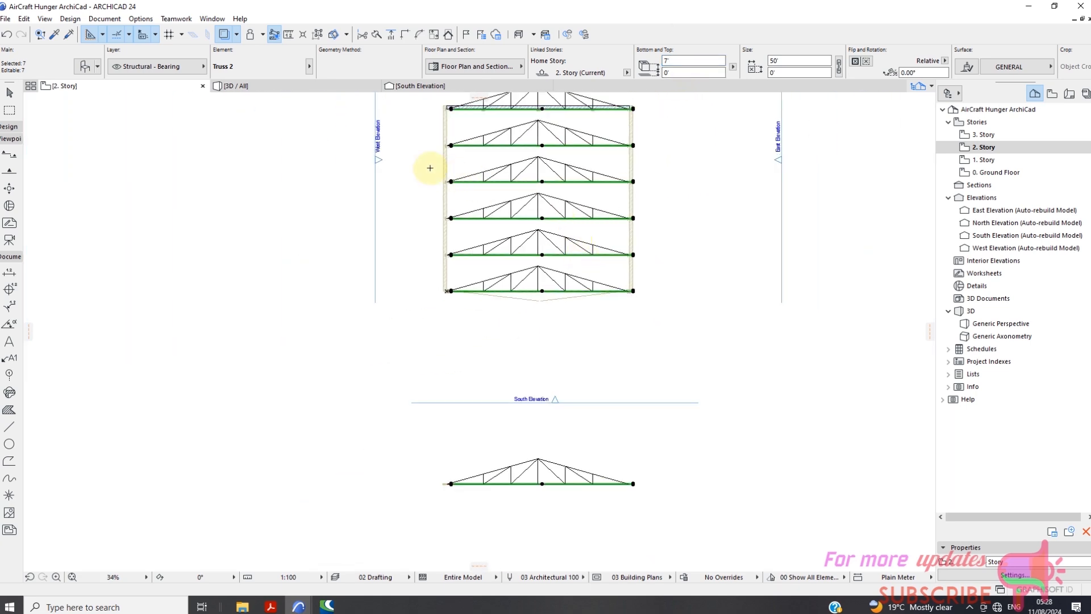
{"action": "right_click", "coordinate": [661, 179]}
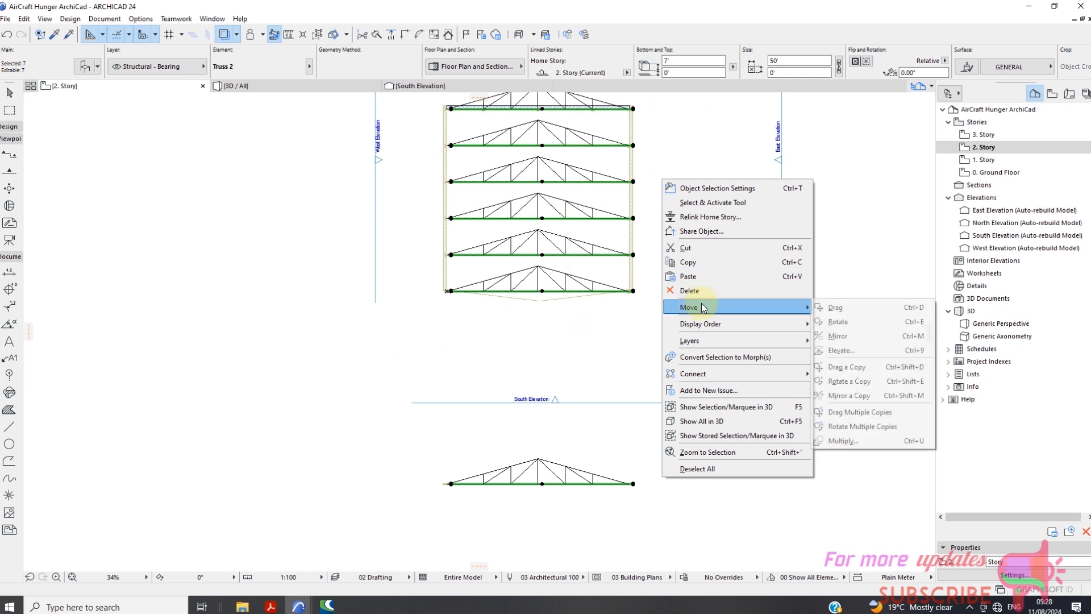
{"action": "left_click", "coordinate": [833, 309]}
{"action": "scroll", "coordinate": [419, 299], "scroll_direction": "up", "scroll_amount": 3}
{"action": "scroll", "coordinate": [395, 289], "scroll_direction": "up", "scroll_amount": 5}
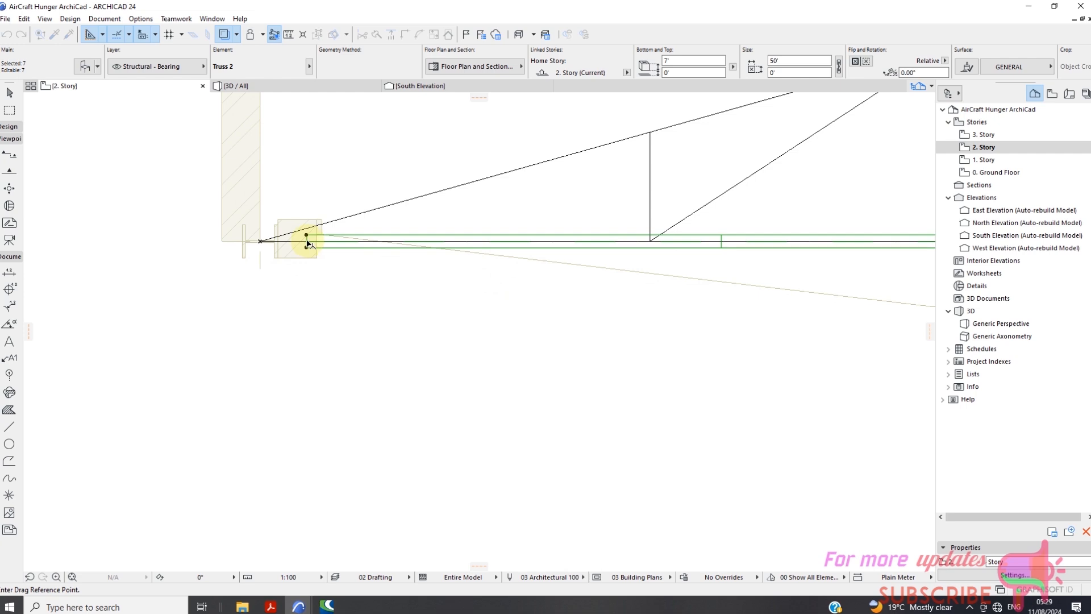
{"action": "left_click", "coordinate": [307, 242]}
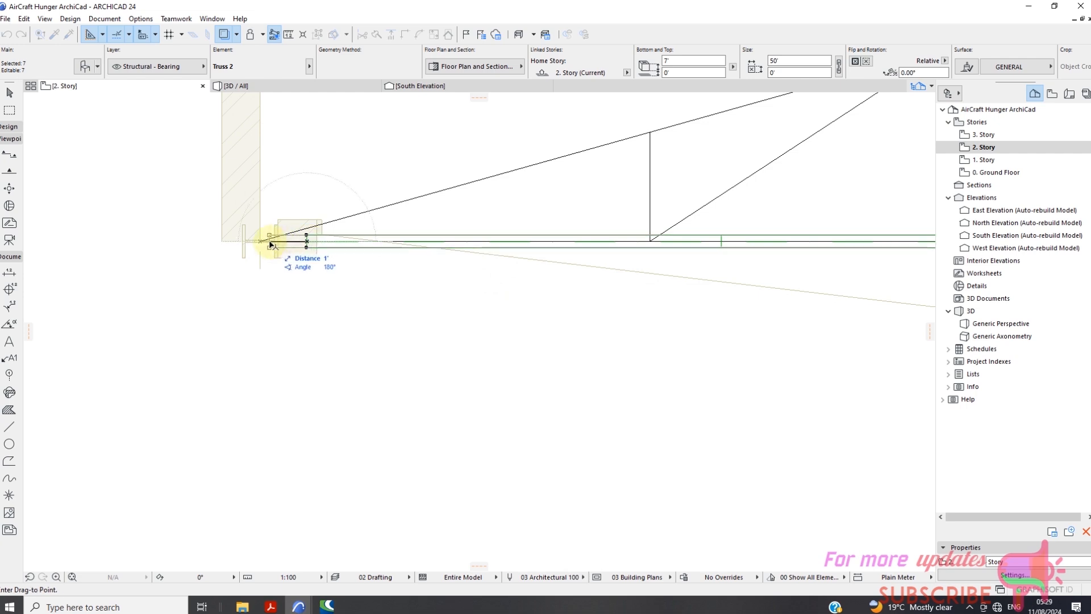
{"action": "left_click", "coordinate": [262, 243]}
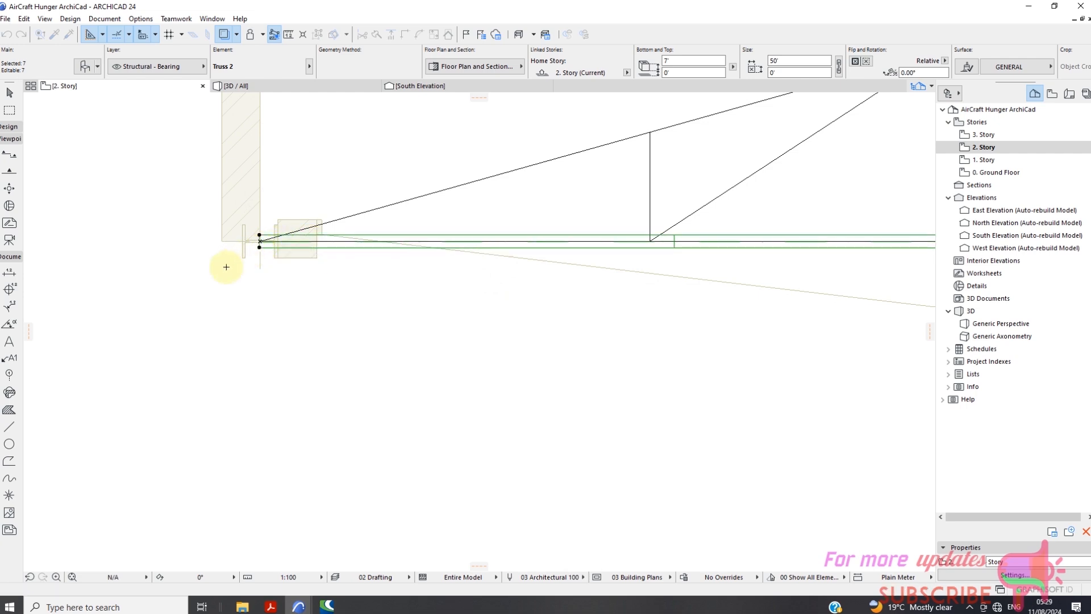
{"action": "scroll", "coordinate": [224, 261], "scroll_direction": "down", "scroll_amount": 5}
{"action": "scroll", "coordinate": [796, 261], "scroll_direction": "up", "scroll_amount": 6}
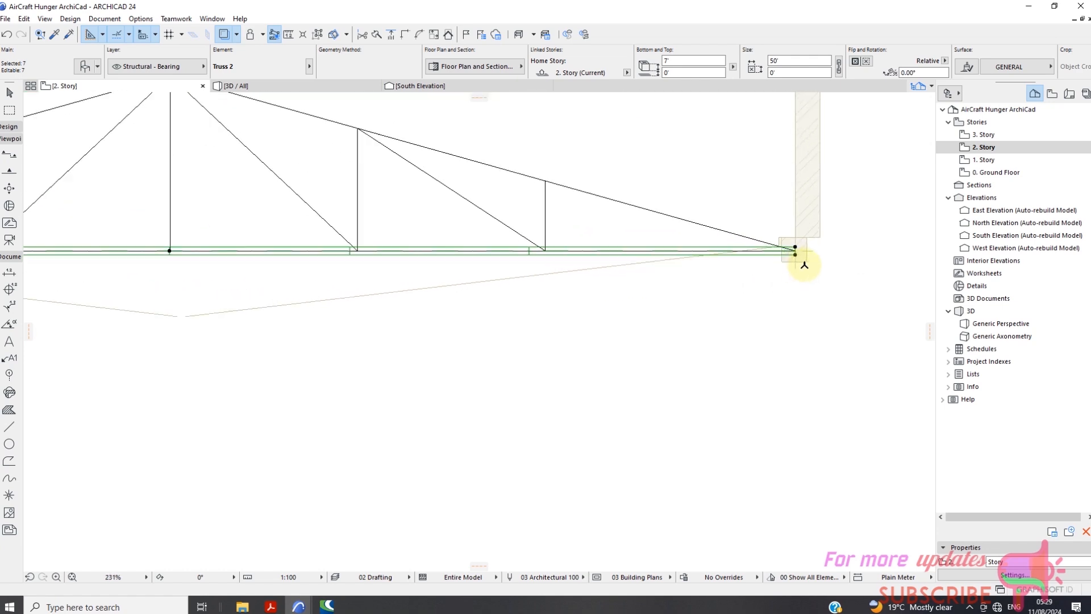
{"action": "scroll", "coordinate": [671, 286], "scroll_direction": "down", "scroll_amount": 5}
{"action": "scroll", "coordinate": [564, 293], "scroll_direction": "down", "scroll_amount": 5}
{"action": "key", "text": "Escape"}
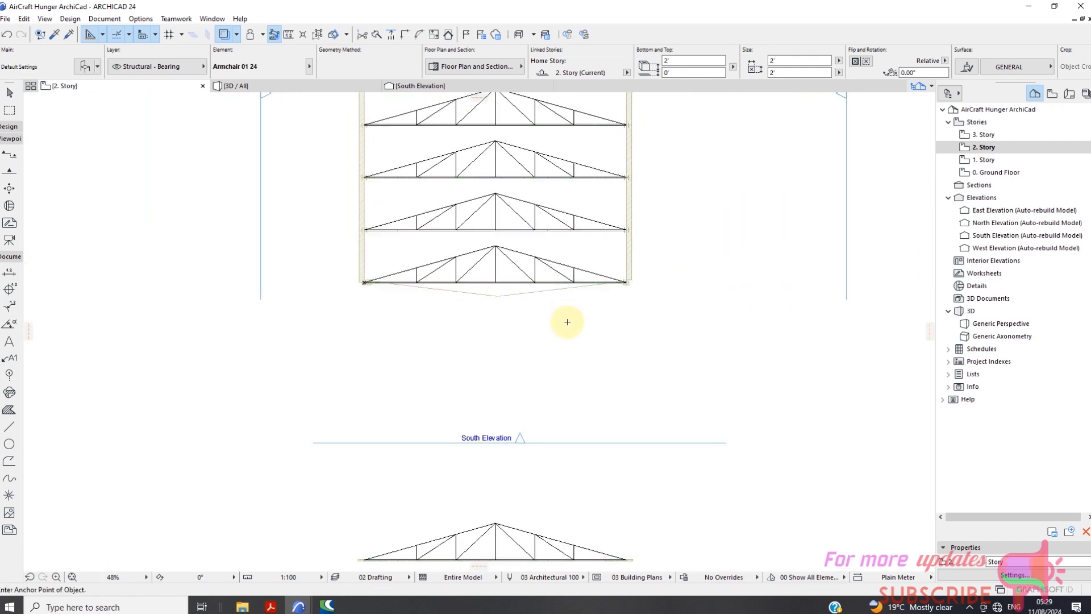
Open the 3D view and orbit the hangar to examine the placed trusses from the rear, the front and above.
{"action": "left_click", "coordinate": [277, 88]}
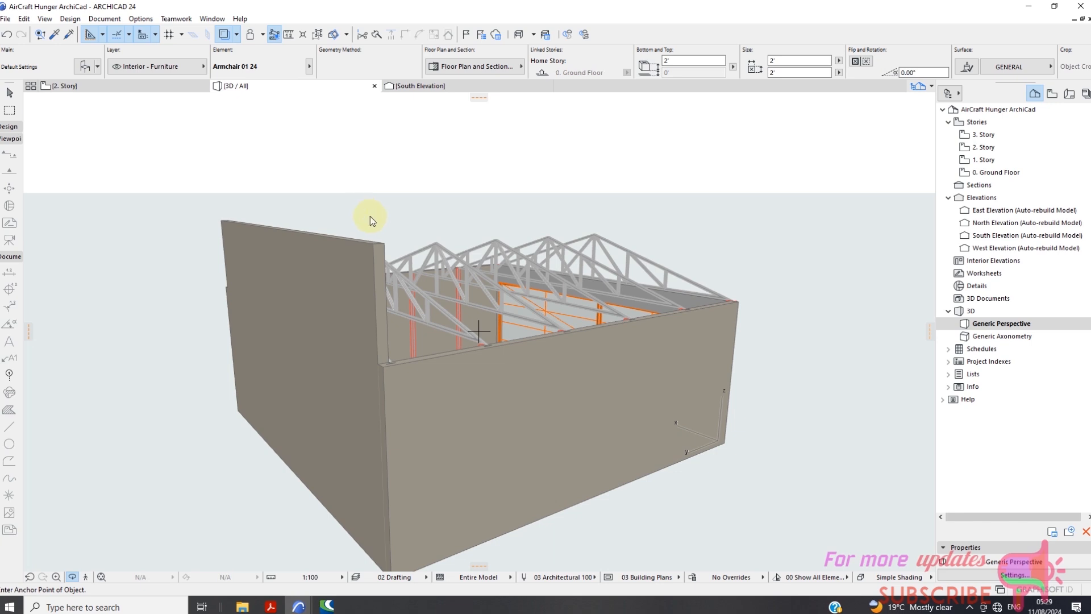
{"action": "scroll", "coordinate": [375, 217], "scroll_direction": "down", "scroll_amount": 2}
{"action": "right_click", "coordinate": [749, 363]}
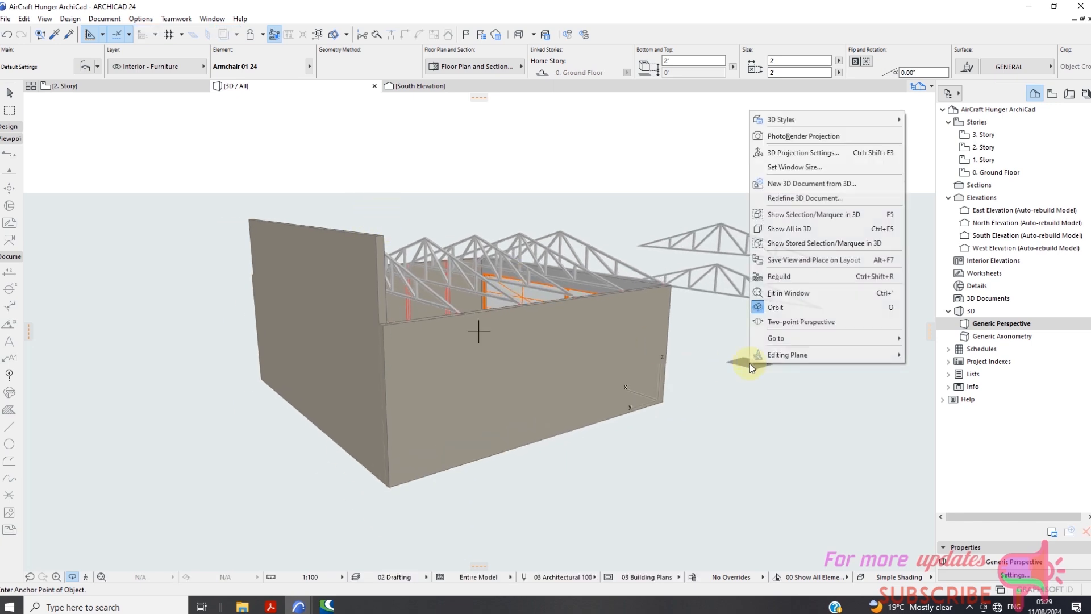
{"action": "right_click", "coordinate": [730, 378]}
{"action": "left_click", "coordinate": [717, 360]}
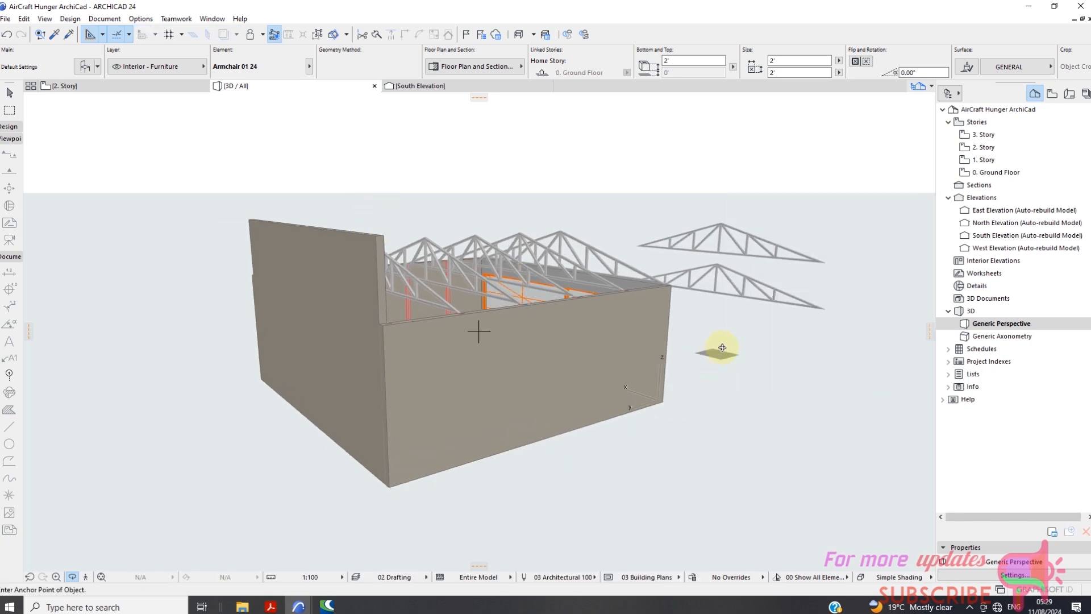
{"action": "right_click", "coordinate": [703, 364]}
{"action": "left_click", "coordinate": [714, 380]}
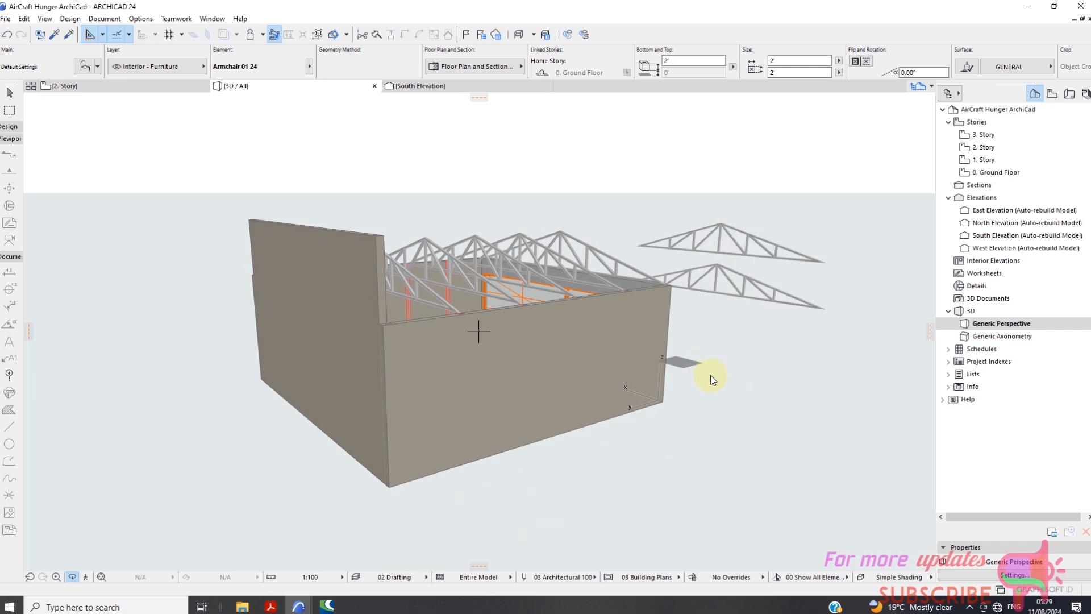
{"action": "left_click_drag", "start_coordinate": [724, 382], "coordinate": [246, 301]}
{"action": "left_click_drag", "start_coordinate": [478, 334], "coordinate": [671, 350]}
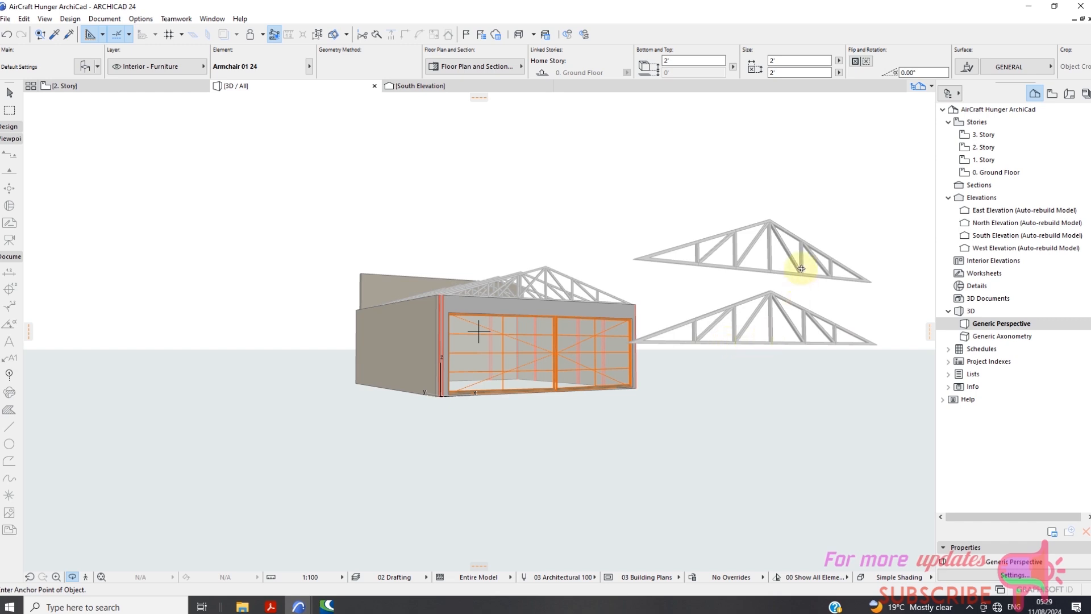
{"action": "left_click_drag", "start_coordinate": [731, 275], "coordinate": [751, 352]}
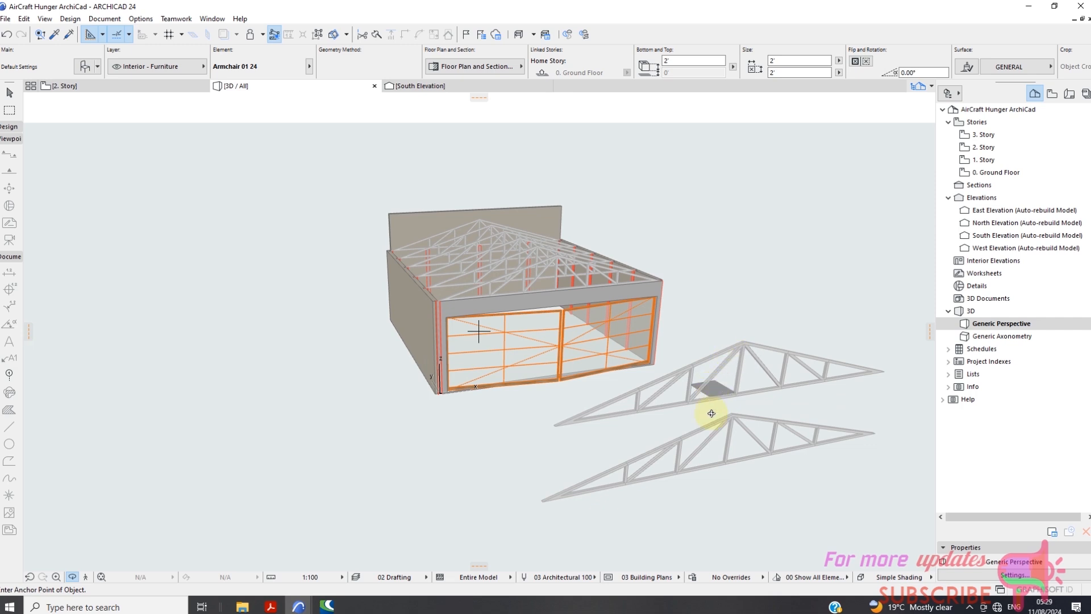
{"action": "left_click", "coordinate": [968, 608]}
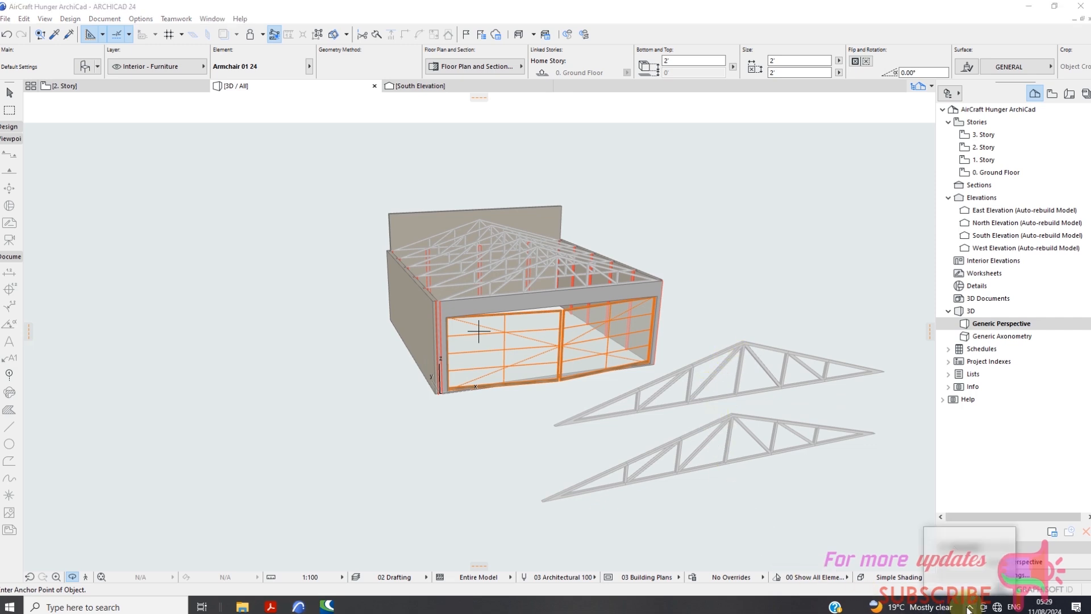
{"action": "left_click", "coordinate": [981, 583]}
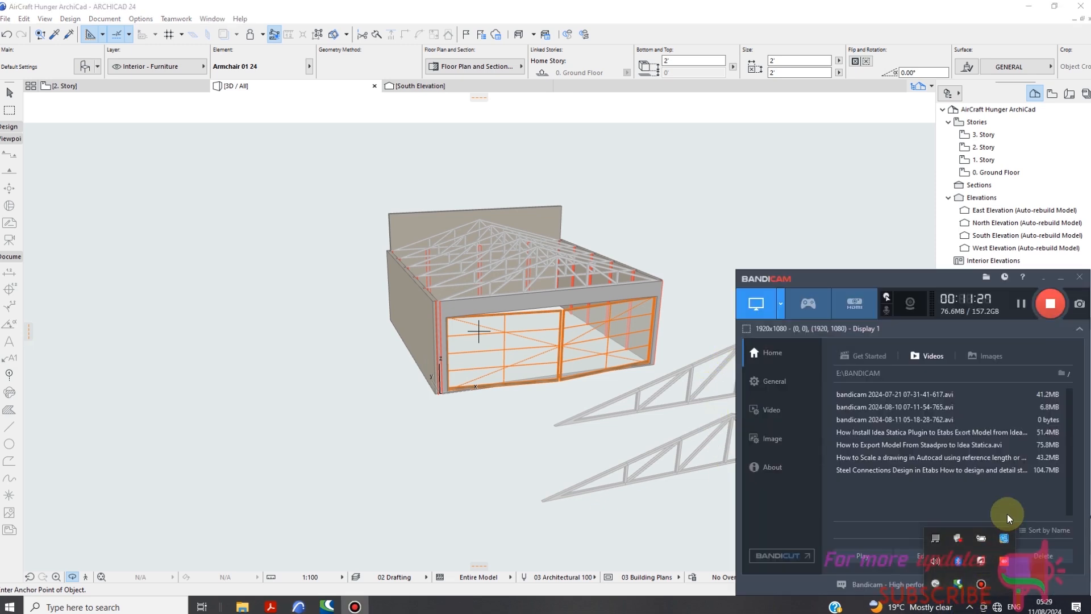